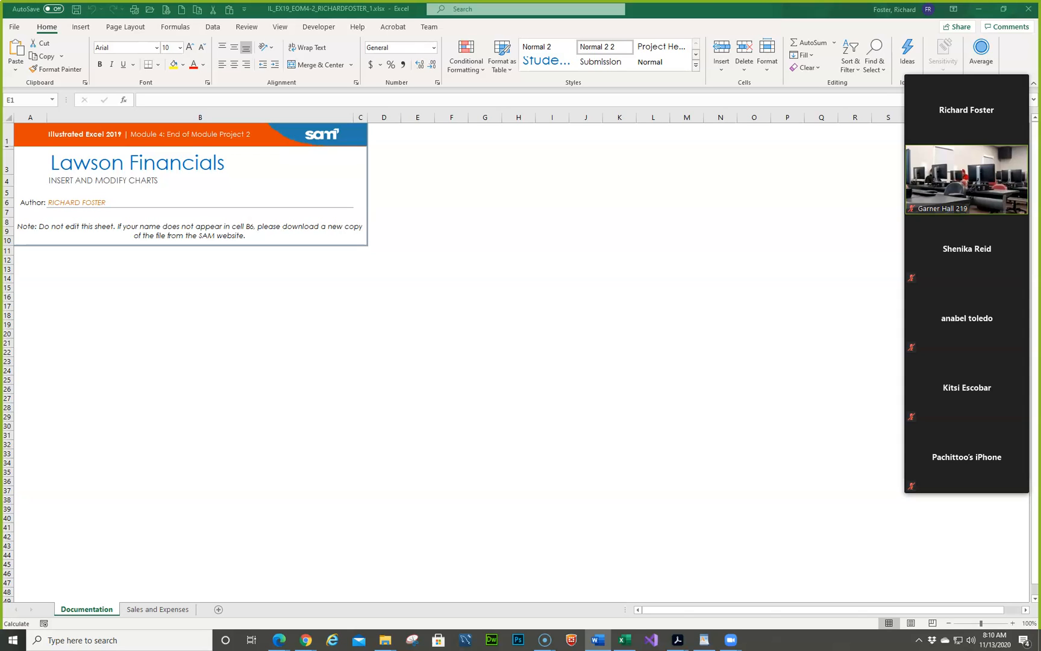
# - Review the Getting Started instructions in the Word document, moving its window over the workbook and out of the way
pyautogui.moveTo(1, 68); pyautogui.dragTo(623, 52)
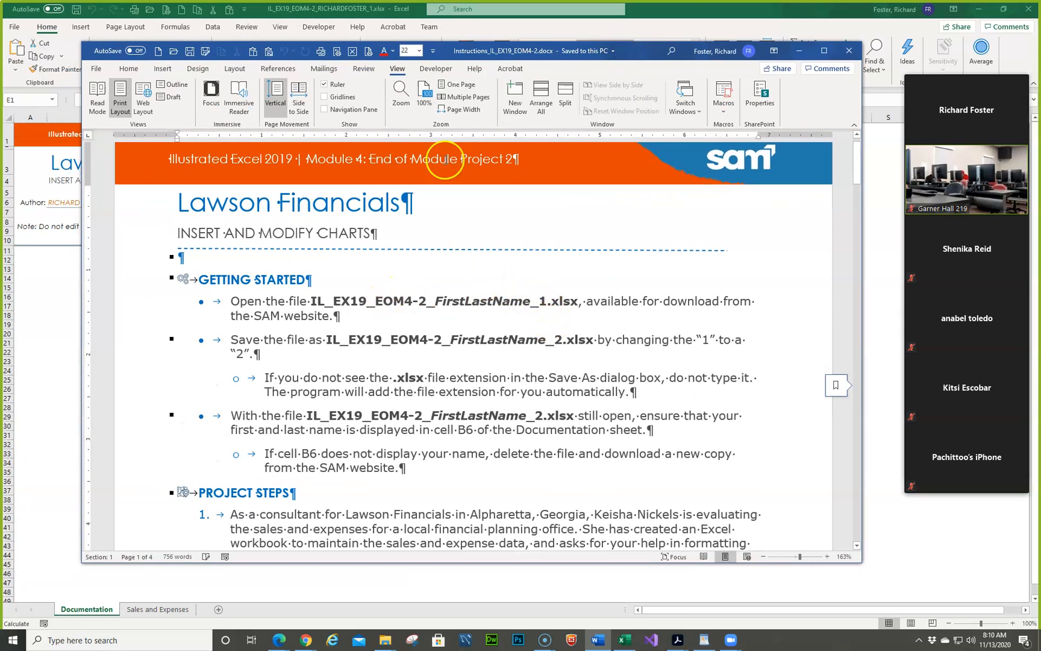
pyautogui.moveTo(473, 51); pyautogui.dragTo(535, 69)
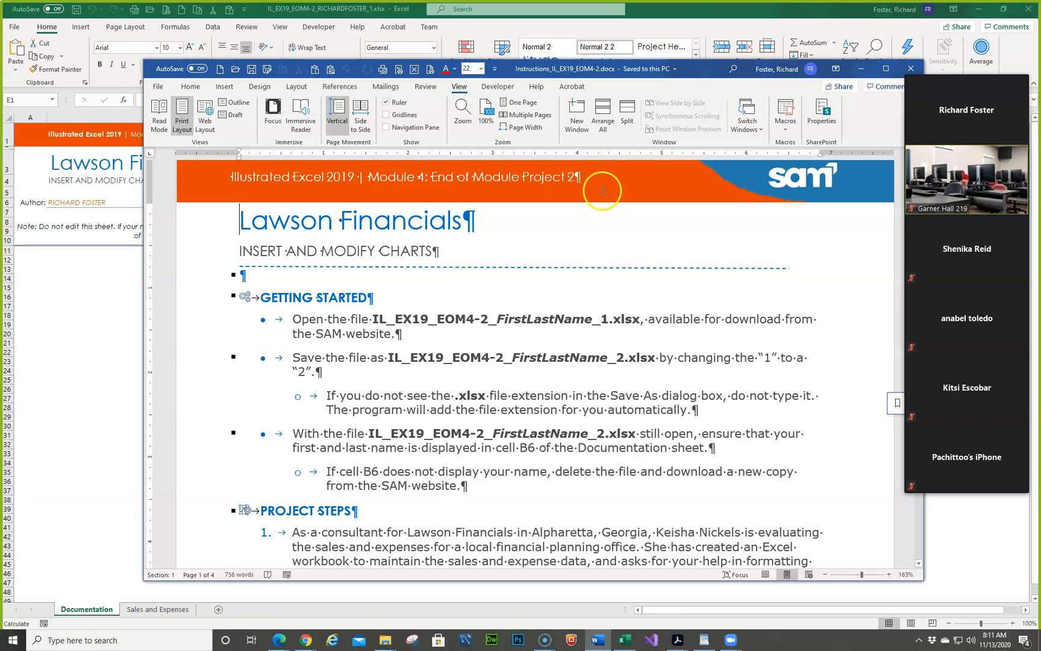
pyautogui.moveTo(588, 68); pyautogui.dragTo(0, 78)
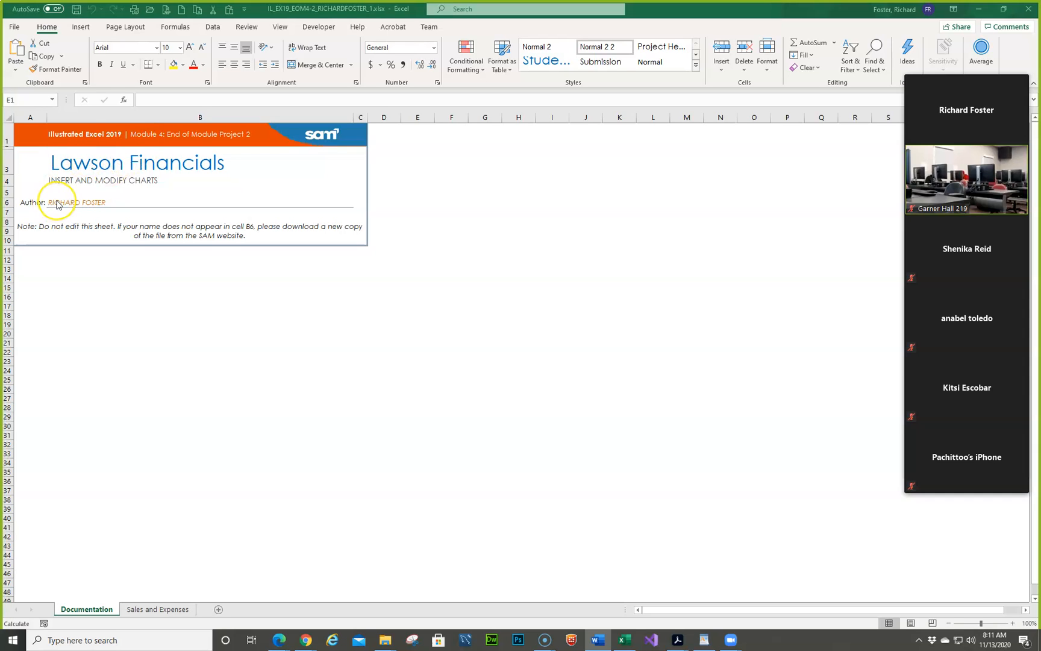
# - Save the workbook as a copy in the same folder, changing the 1 at the end of the file name to 2
pyautogui.click(687, 12)
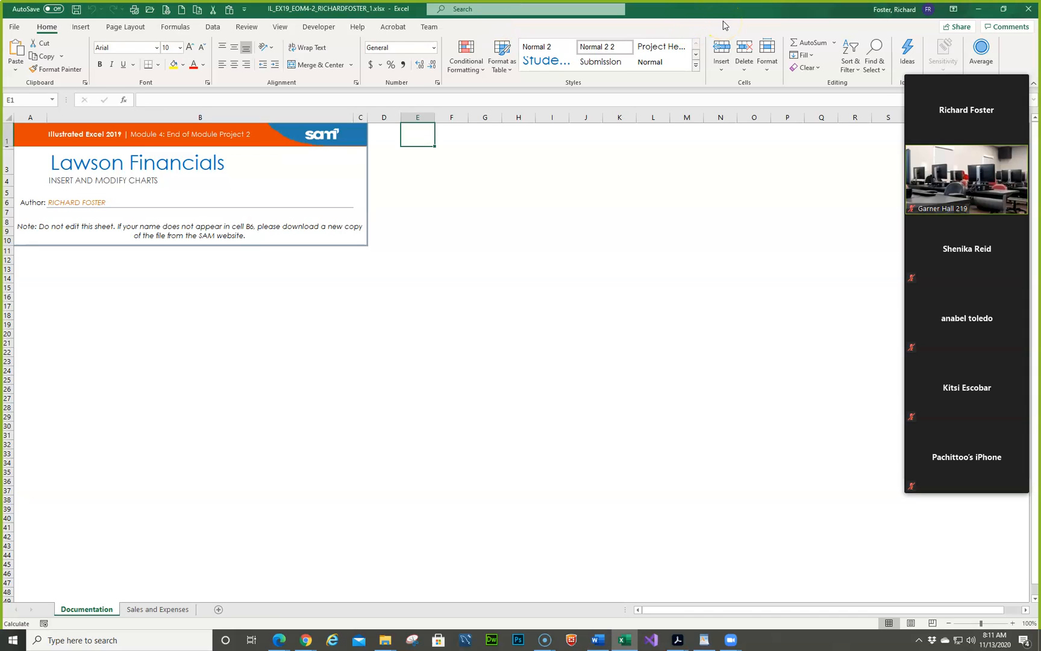
pyautogui.press('F12')
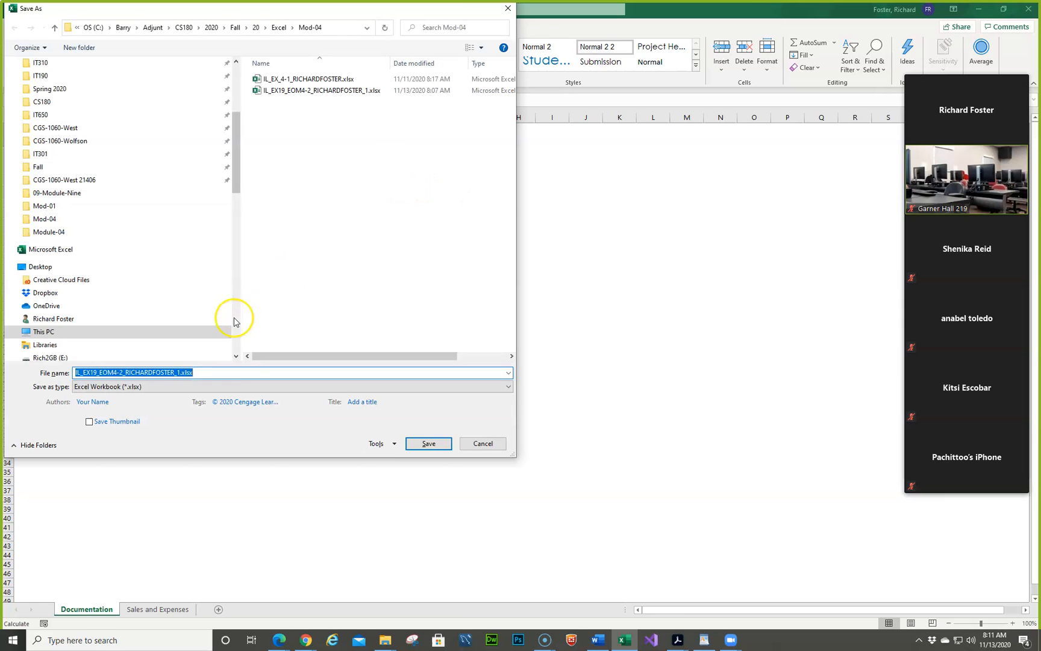
pyautogui.click(219, 373)
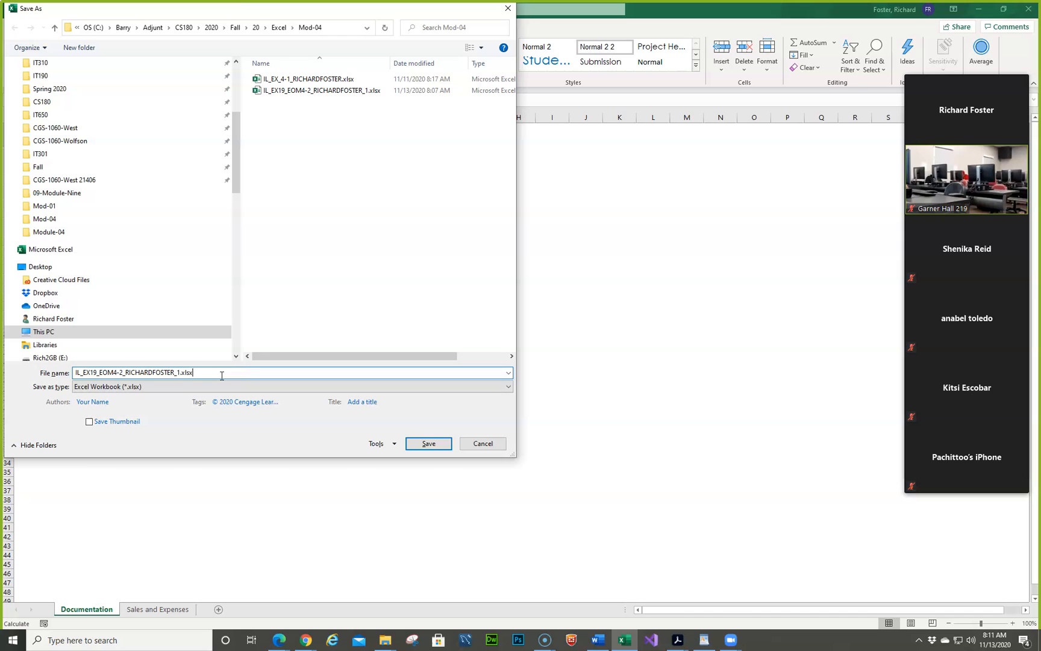
pyautogui.press('Left')
pyautogui.press('Left')
pyautogui.press('BackSpace')
pyautogui.write('2')
pyautogui.click(429, 443)
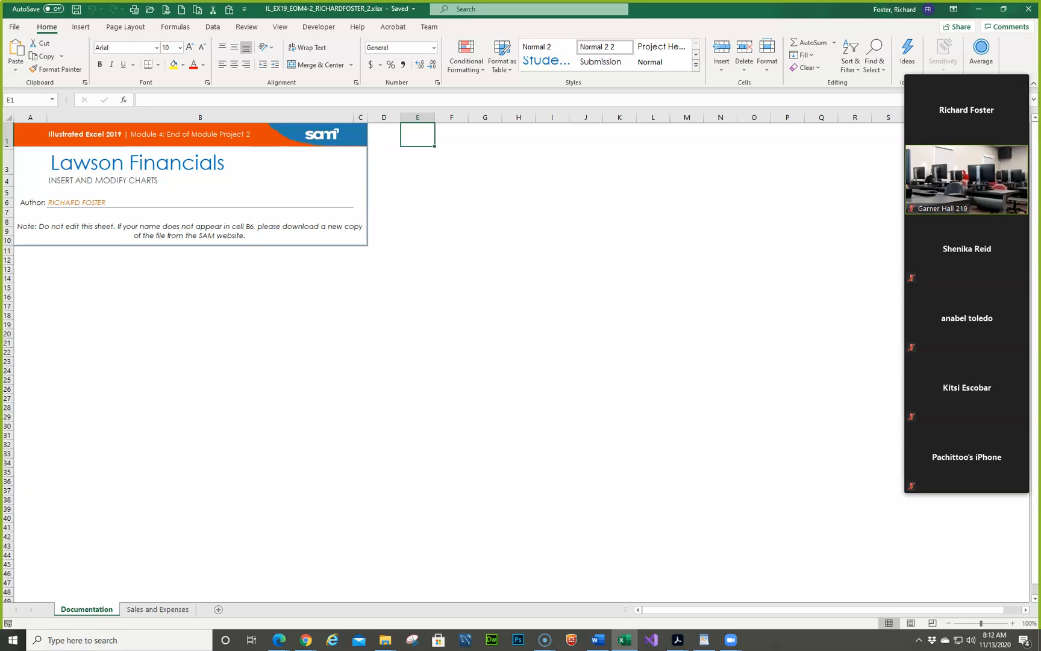
# - On the Sales and Expenses sheet, insert a Line sparkline in cell F5 based on the data range B5:E5
pyautogui.click(160, 609)
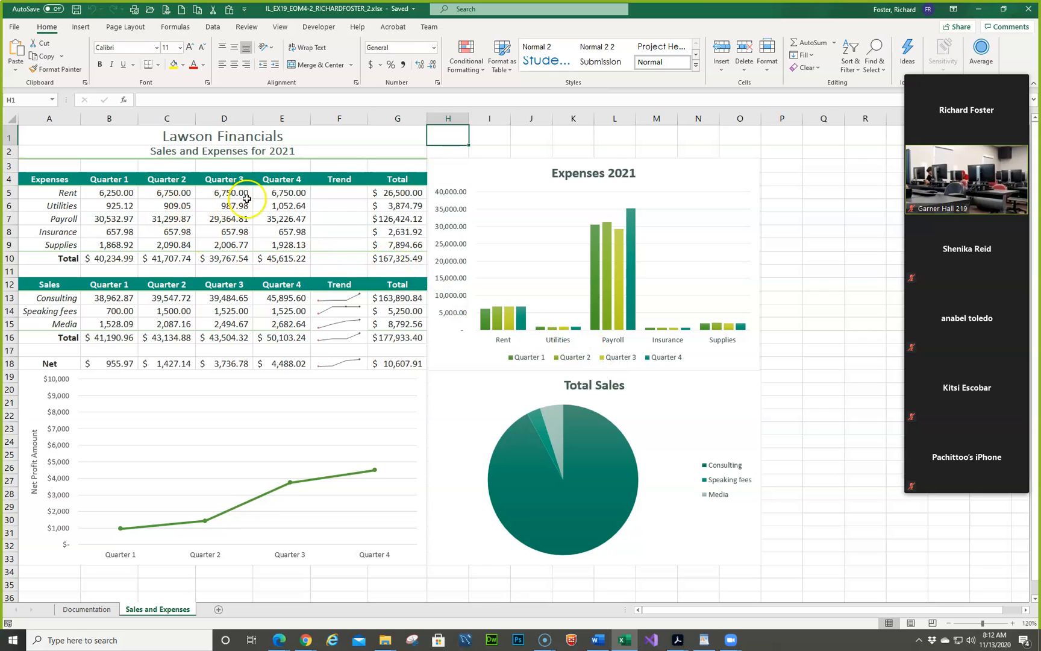
pyautogui.click(341, 194)
pyautogui.moveTo(342, 193); pyautogui.dragTo(342, 222)
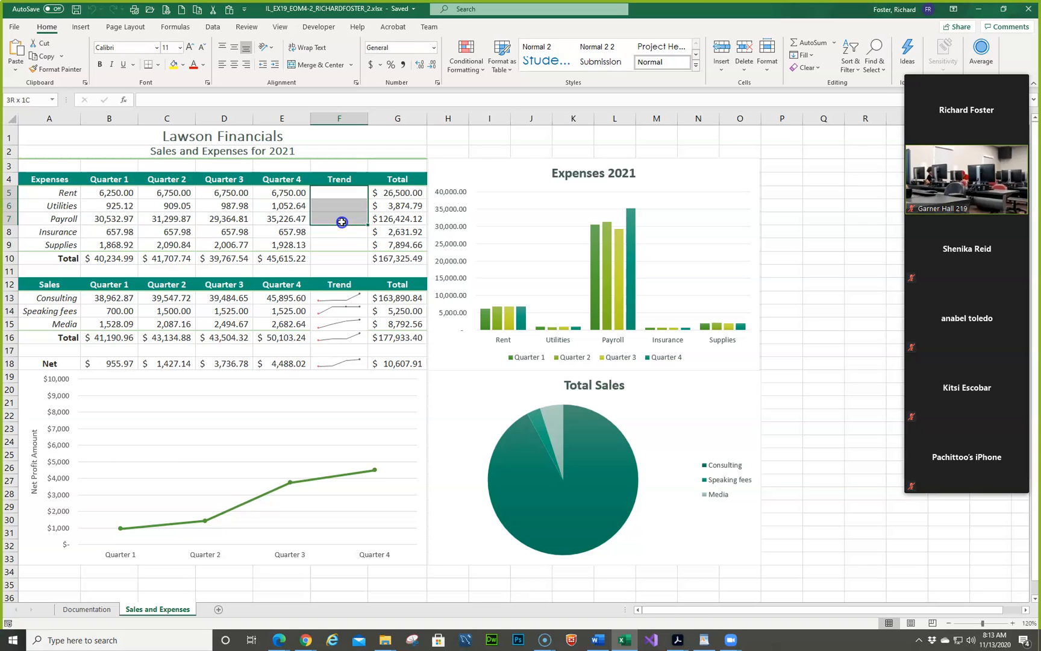
pyautogui.moveTo(342, 221); pyautogui.dragTo(341, 221)
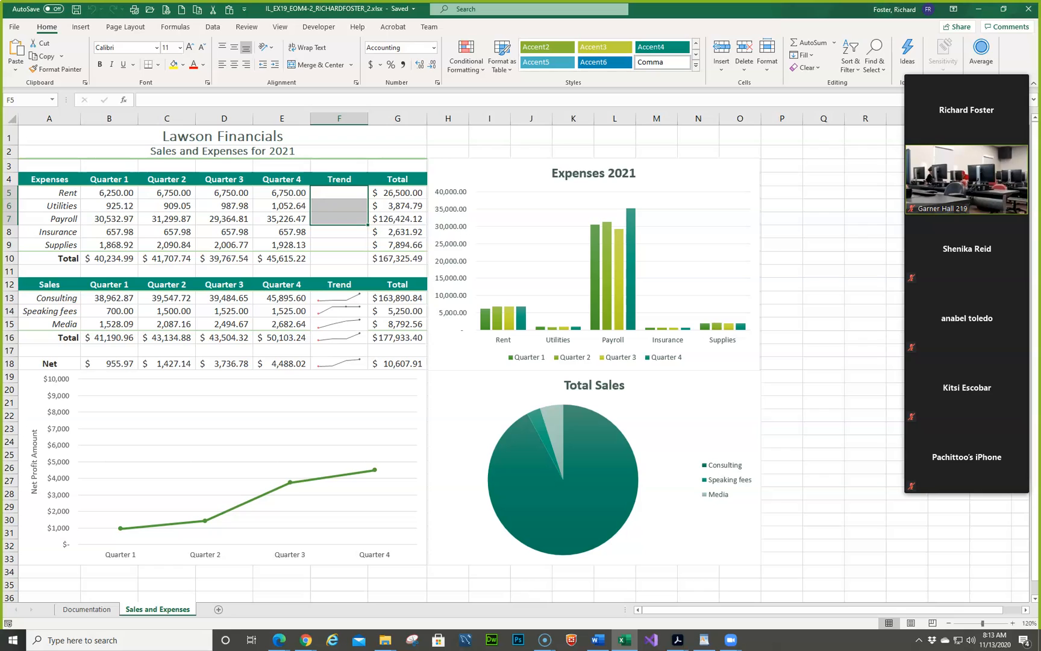
pyautogui.click(339, 194)
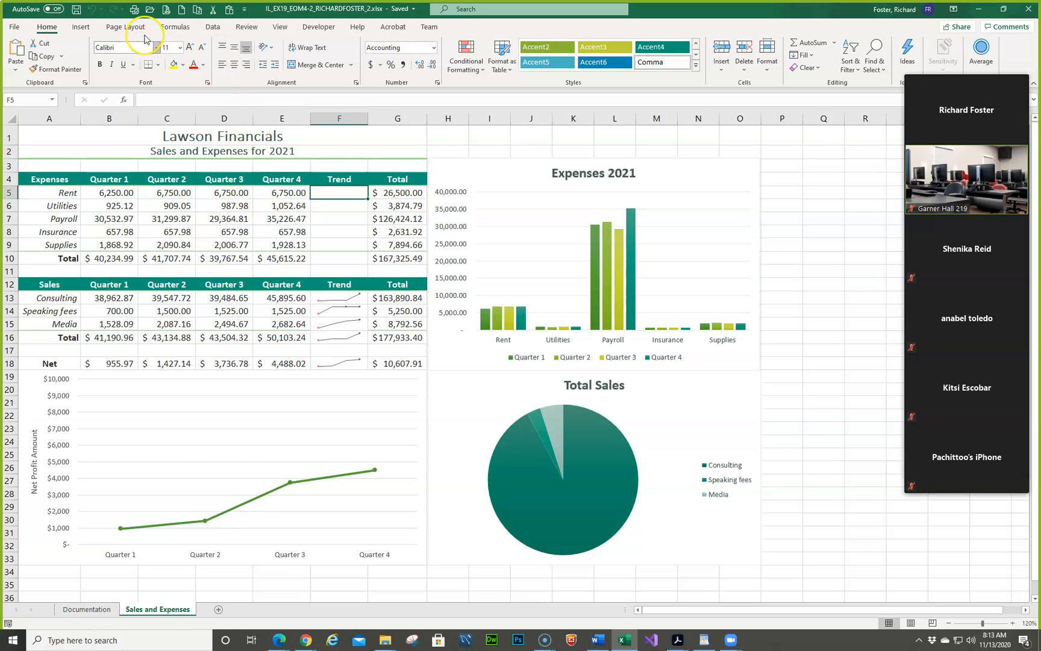
pyautogui.click(82, 28)
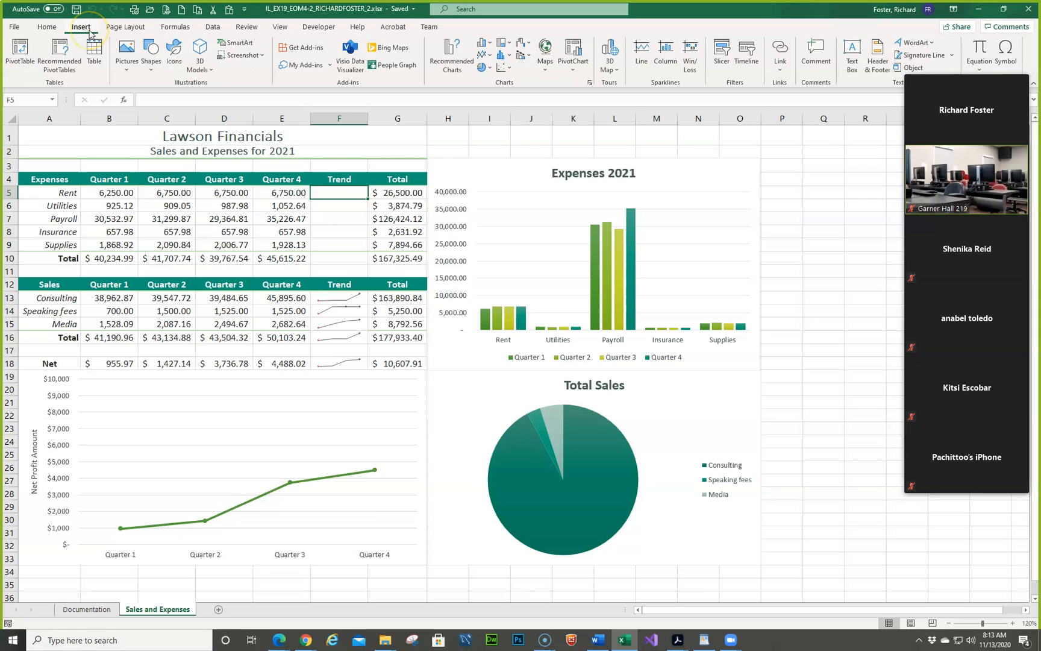
pyautogui.click(643, 53)
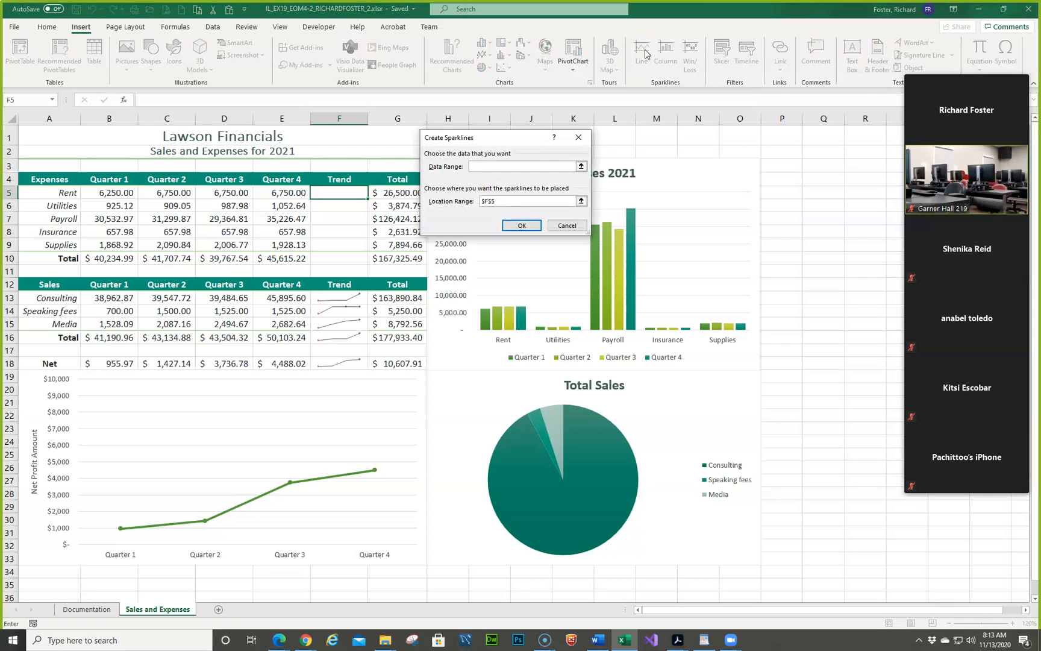
pyautogui.moveTo(534, 144); pyautogui.dragTo(636, 137)
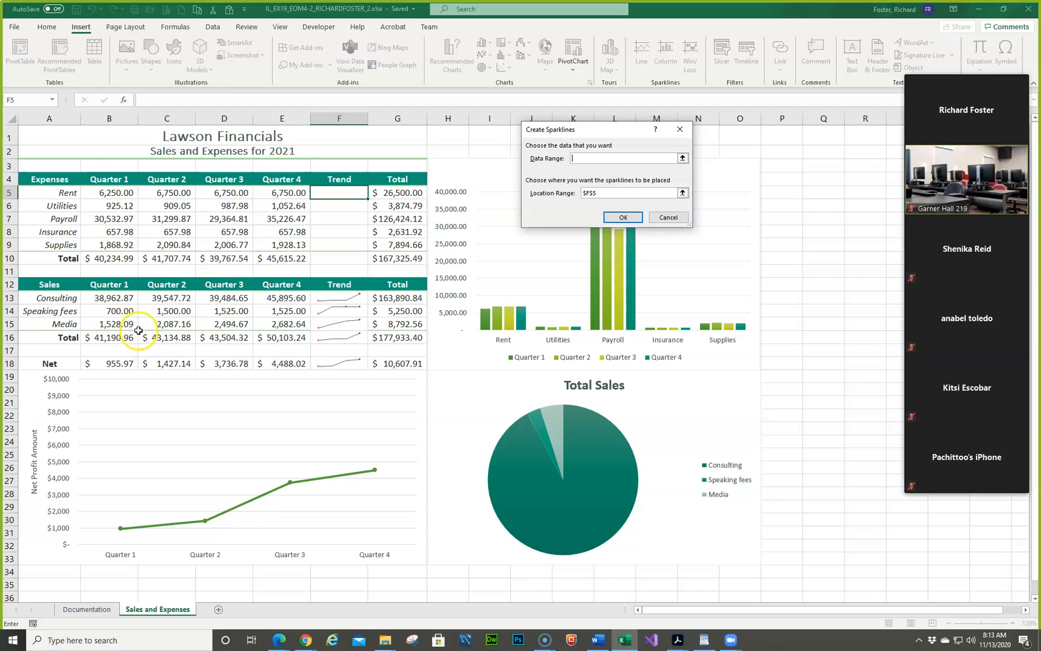
pyautogui.moveTo(115, 193); pyautogui.dragTo(259, 188)
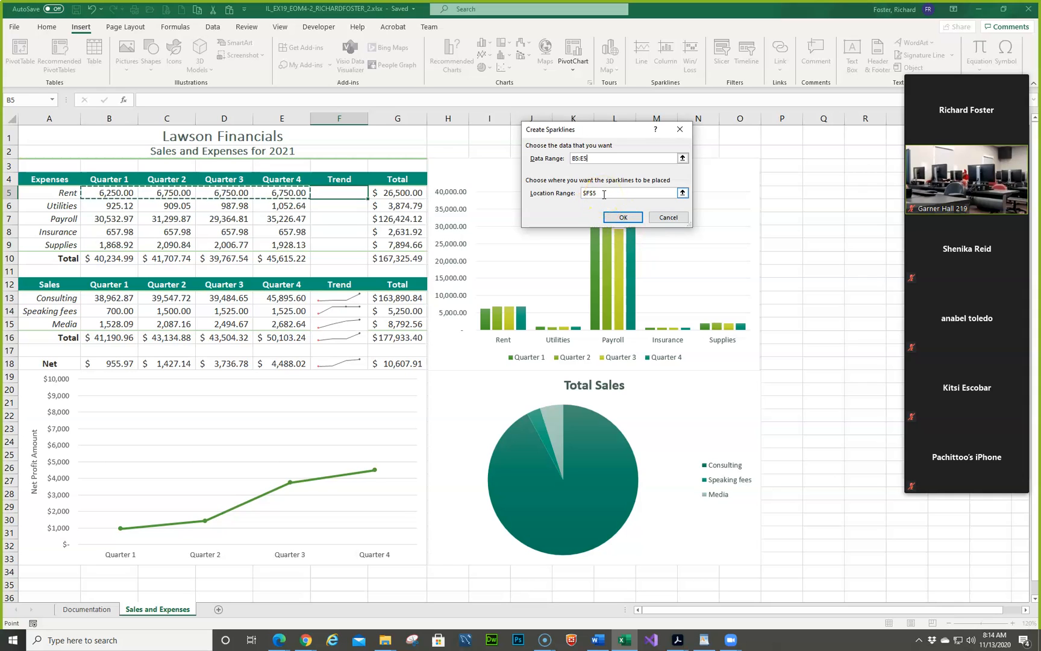
pyautogui.click(617, 215)
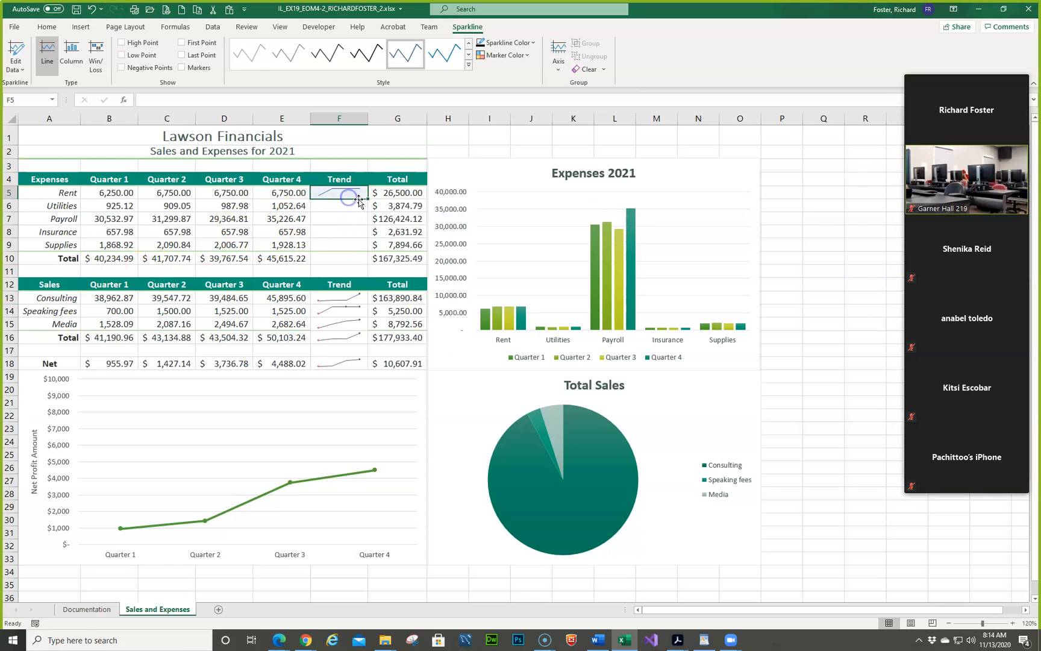
# - Fill the F5 sparkline down through F10 and show the High Point and Low Point markers on the group
pyautogui.moveTo(366, 199); pyautogui.dragTo(371, 263)
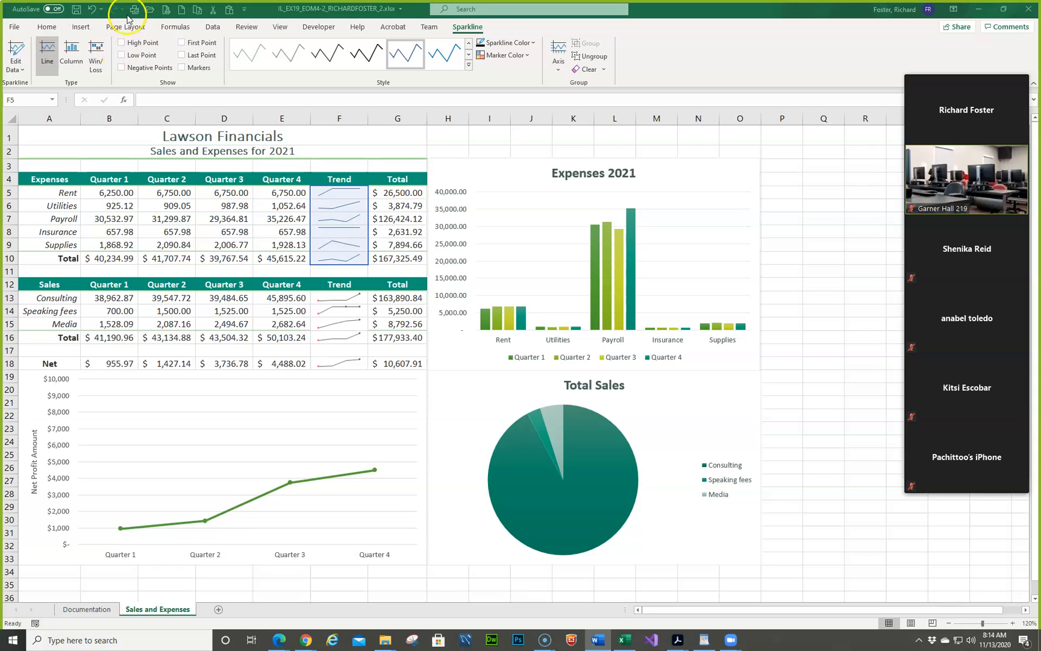
pyautogui.click(123, 43)
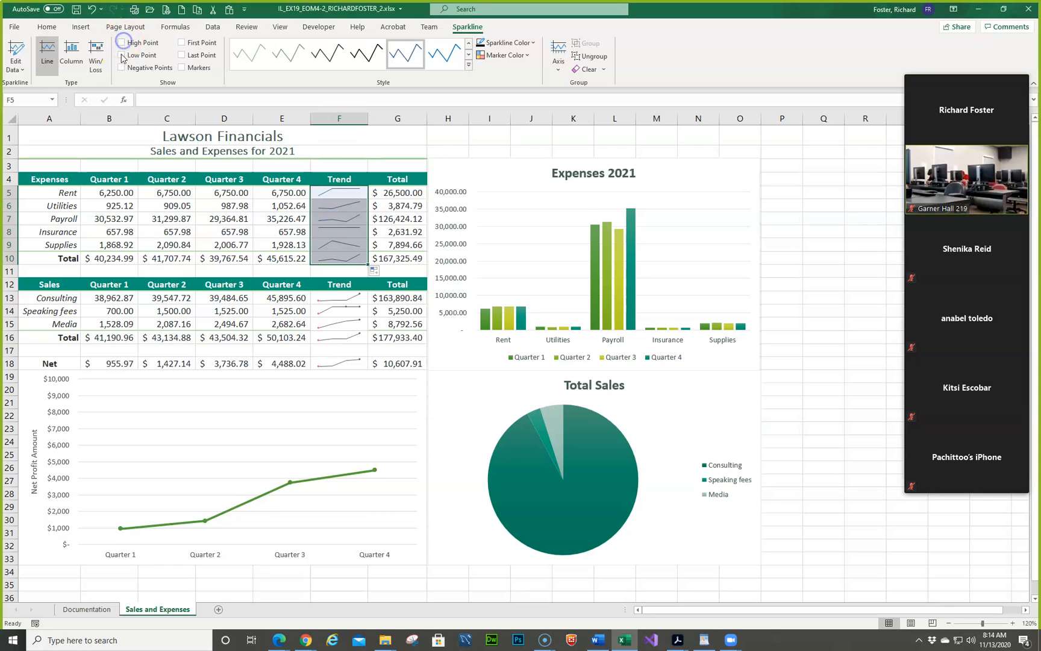
pyautogui.click(121, 54)
pyautogui.click(122, 43)
# - Apply the Rose, Sparkline Style Colorful #1 style to the sparklines in F5:F10
pyautogui.click(468, 66)
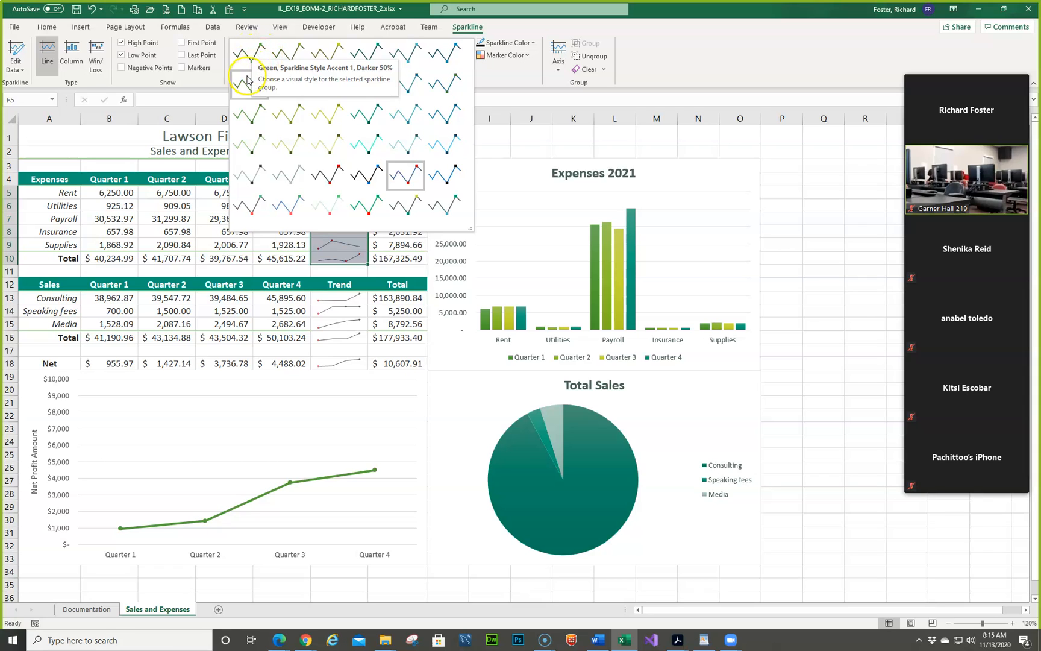
pyautogui.click(285, 88)
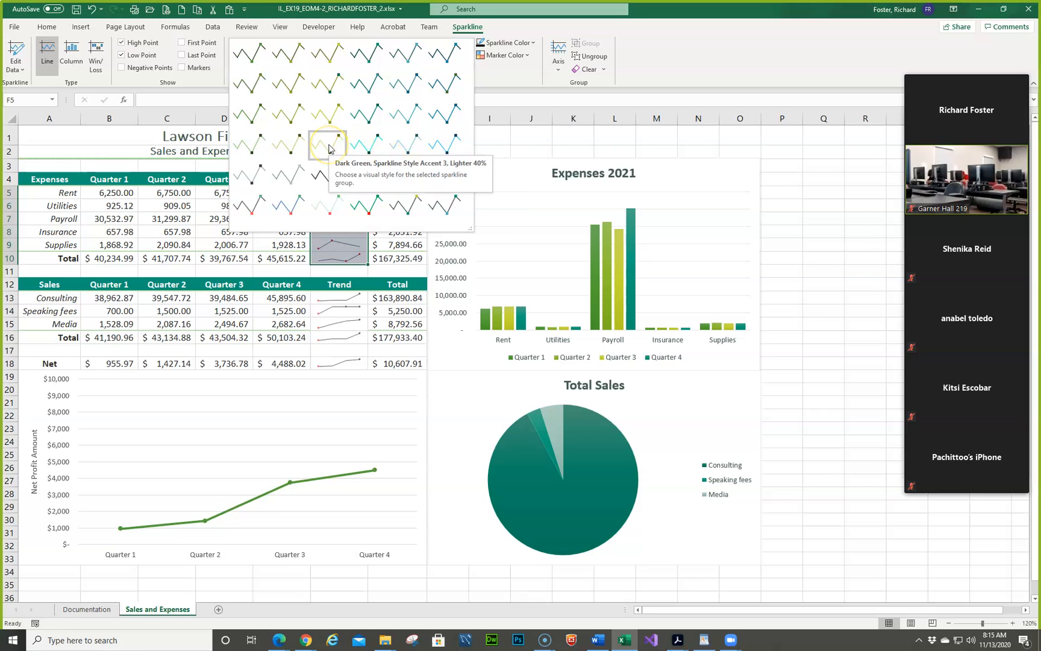
pyautogui.click(256, 202)
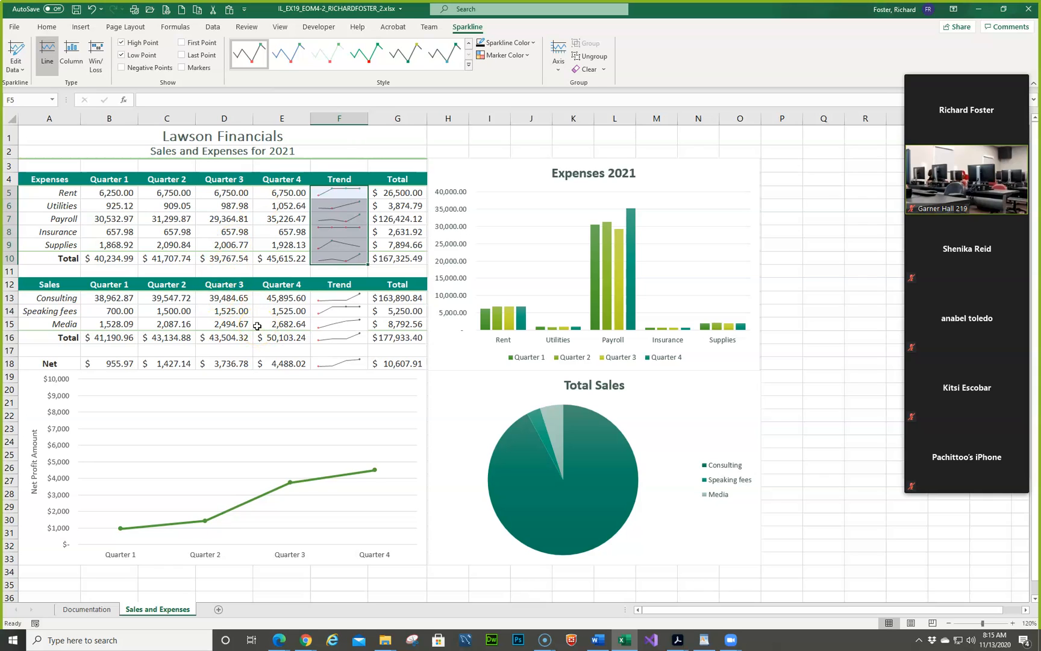
# - Set the High Point marker color of the F5:F10 sparklines to Dark Green, Text 2
pyautogui.click(534, 45)
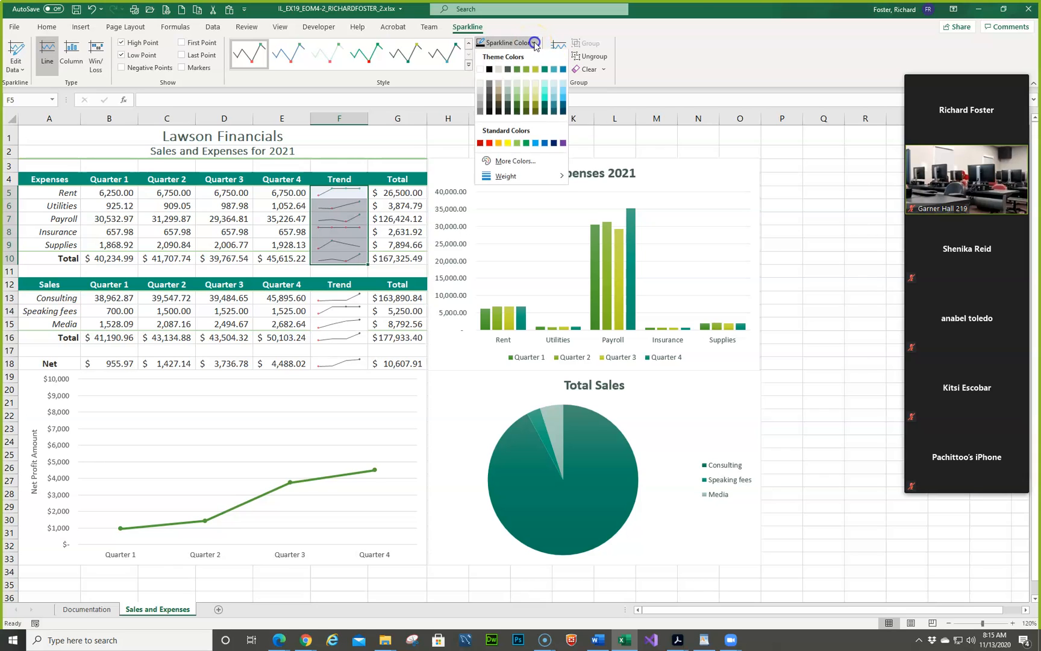
pyautogui.click(535, 46)
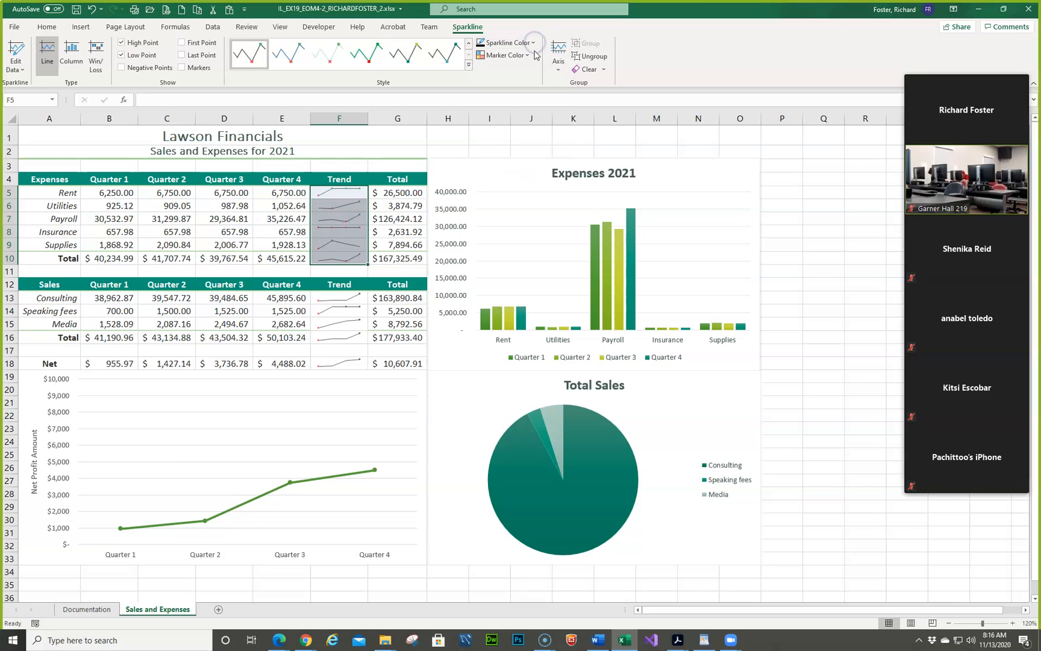
pyautogui.click(533, 56)
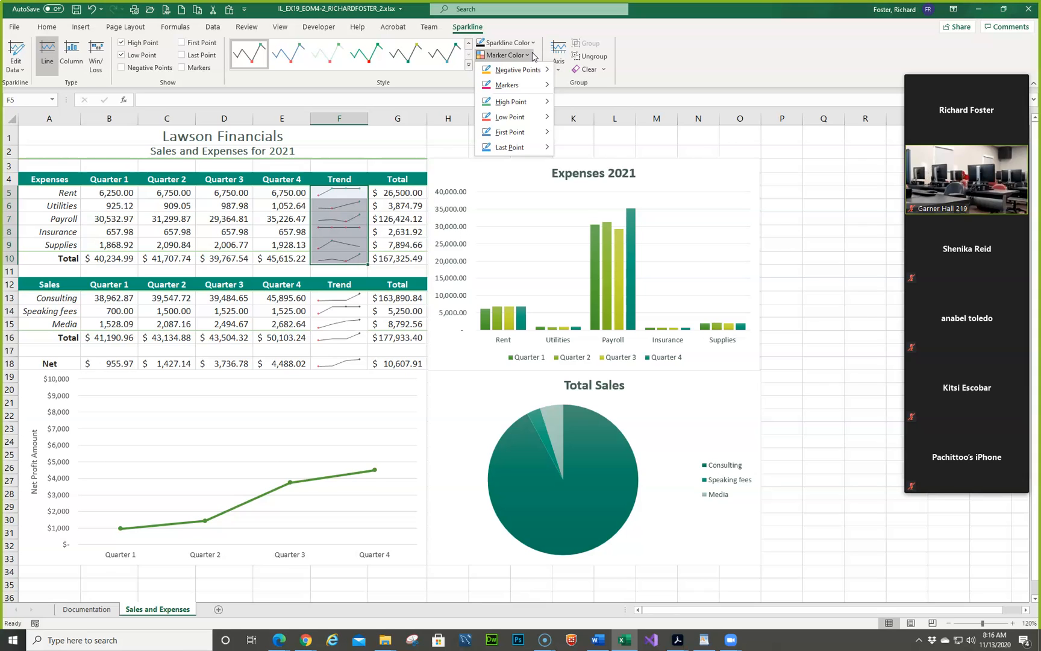
pyautogui.click(540, 103)
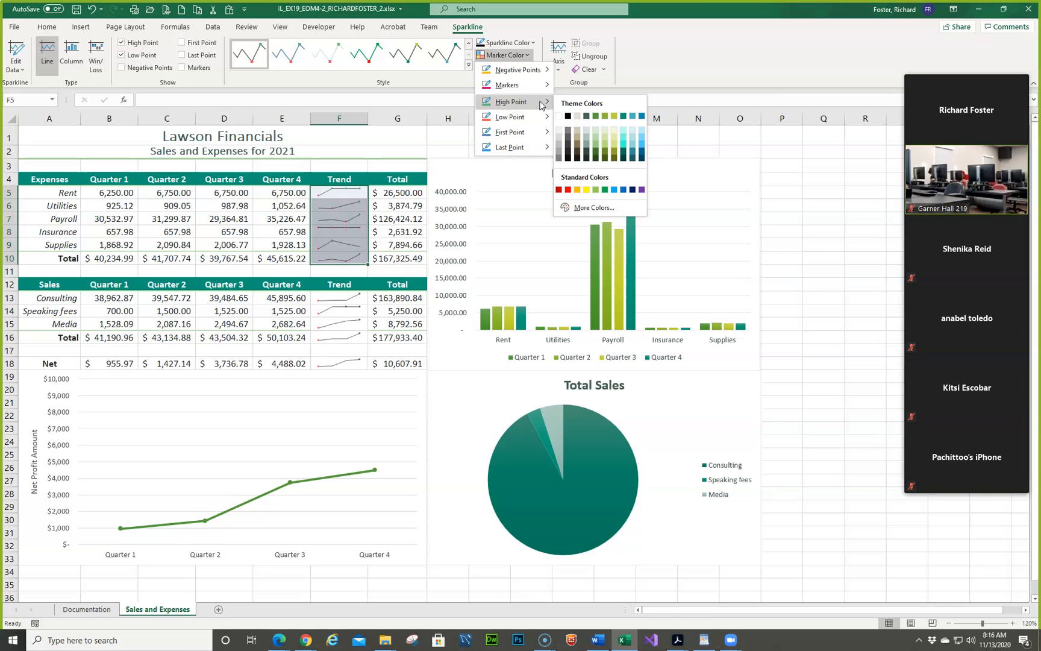
pyautogui.click(586, 116)
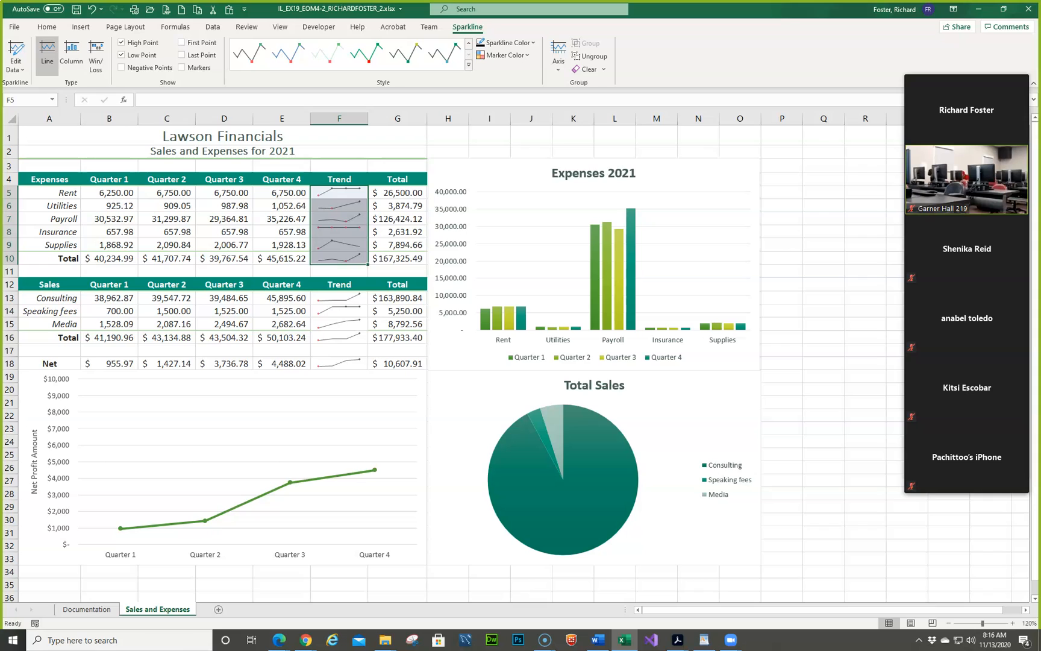
# - Move the Expenses 2021 column chart to a new chart sheet named Expense Sheet
pyautogui.click(528, 258)
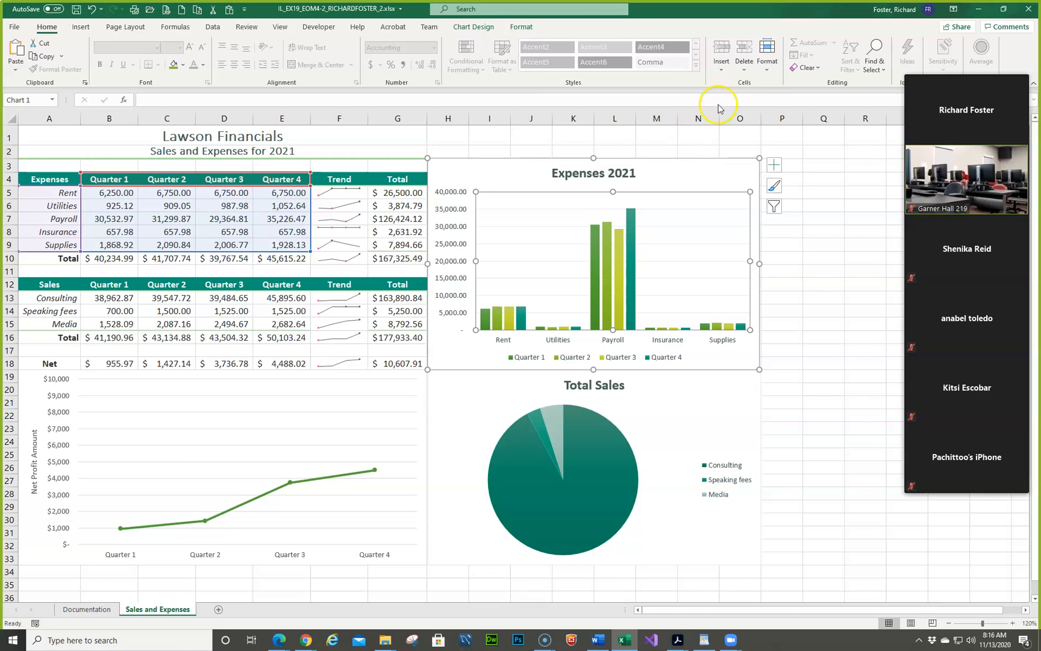
pyautogui.click(462, 27)
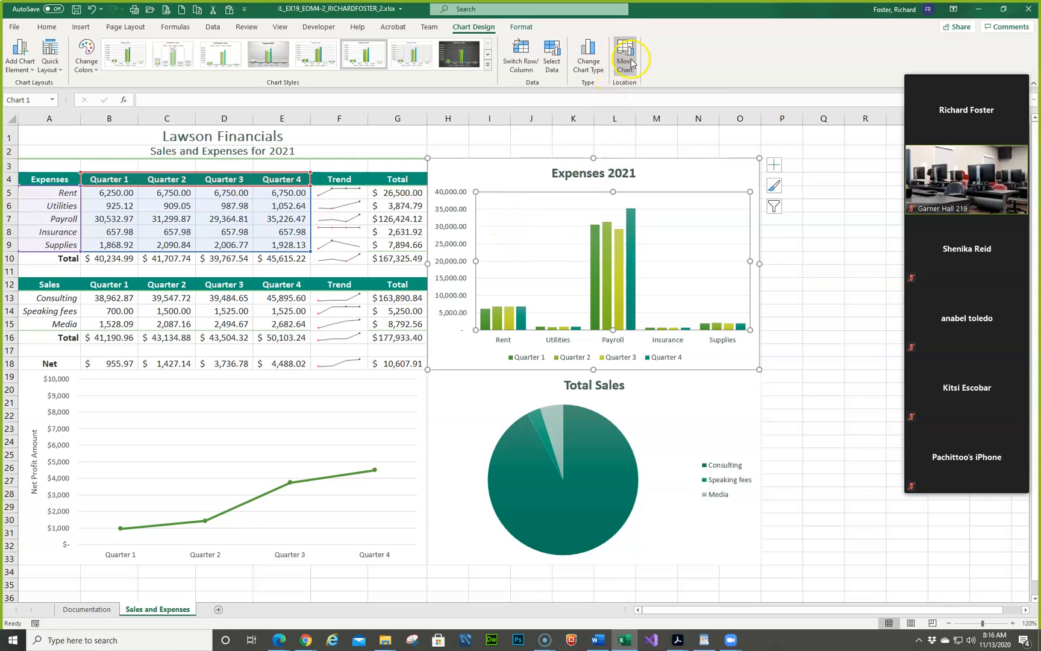
pyautogui.rightClick(522, 173)
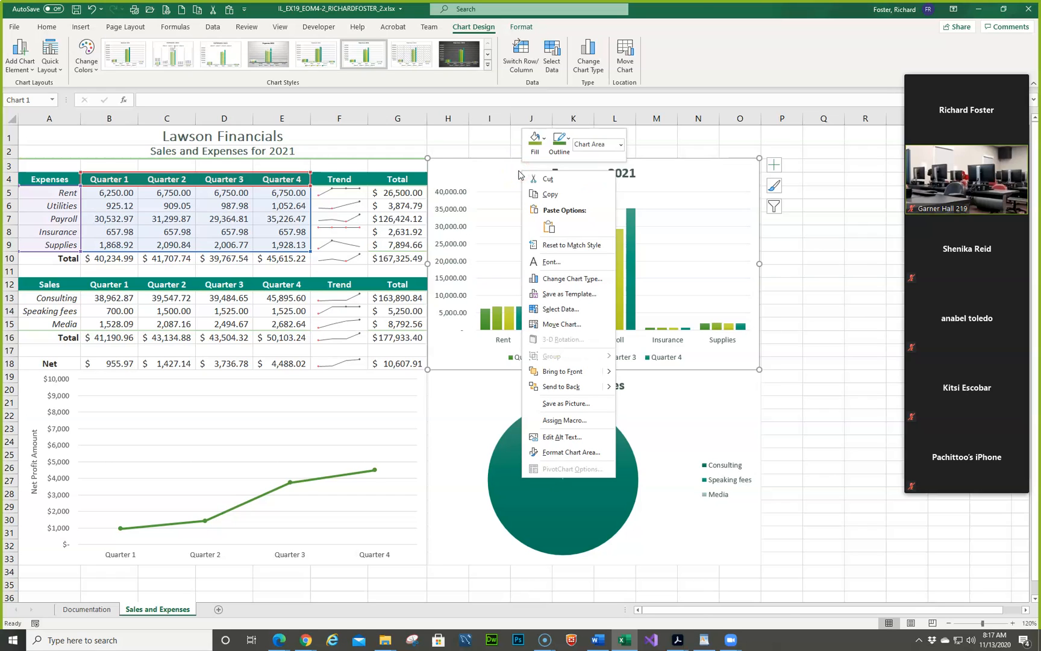
pyautogui.click(550, 327)
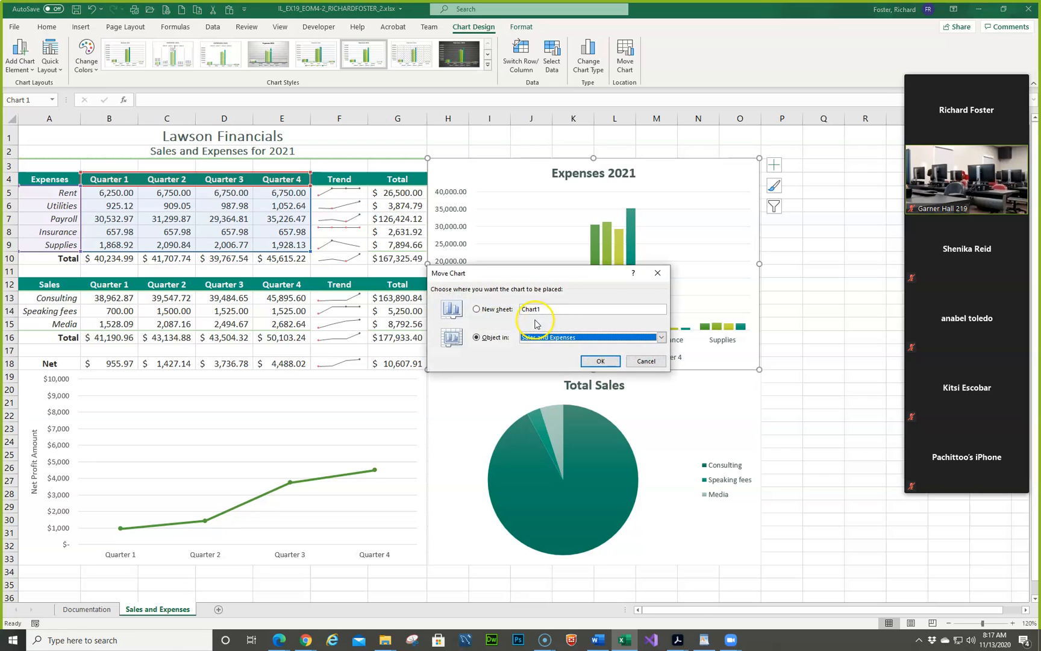
pyautogui.click(477, 309)
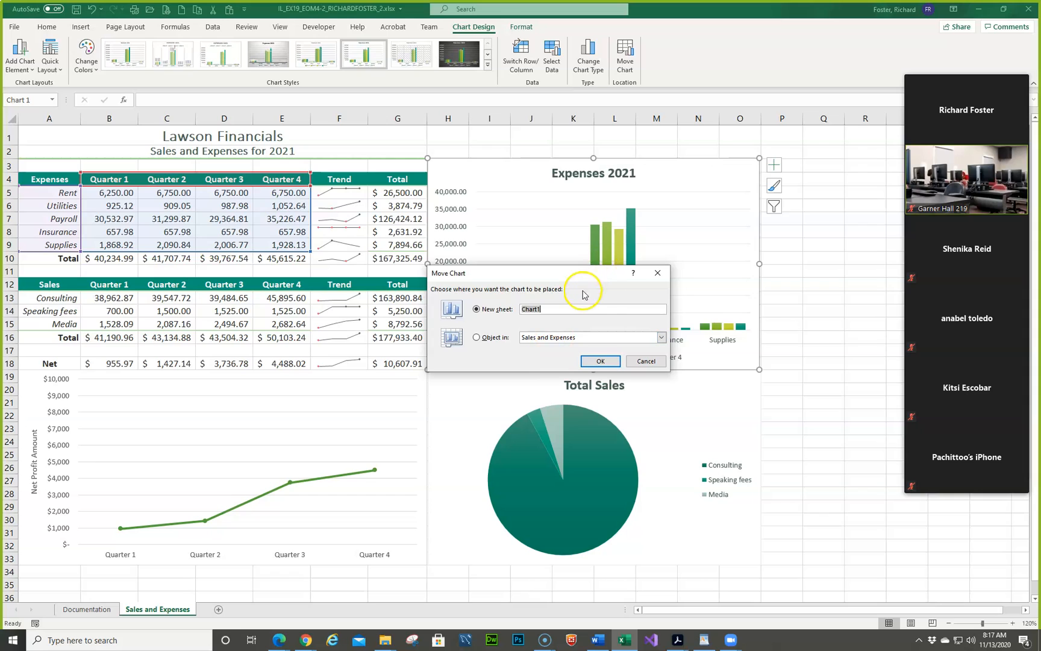
pyautogui.write('Expense Sheet')
pyautogui.press('Return')
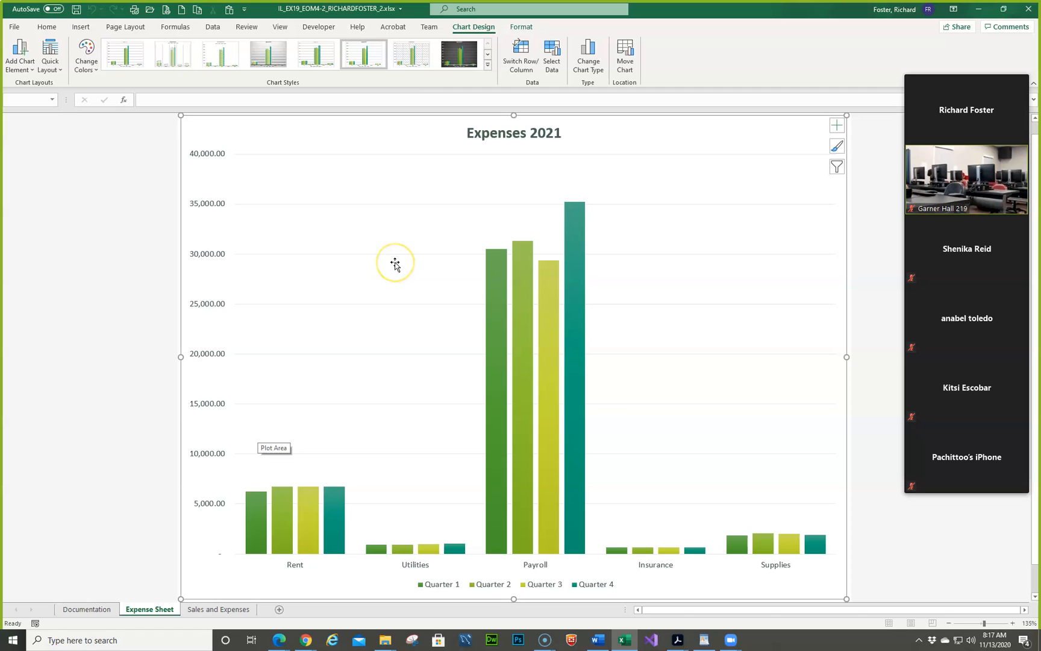
# - Change the Expenses 2021 chart to a Stacked Column chart and switch its rows and columns
pyautogui.click(594, 72)
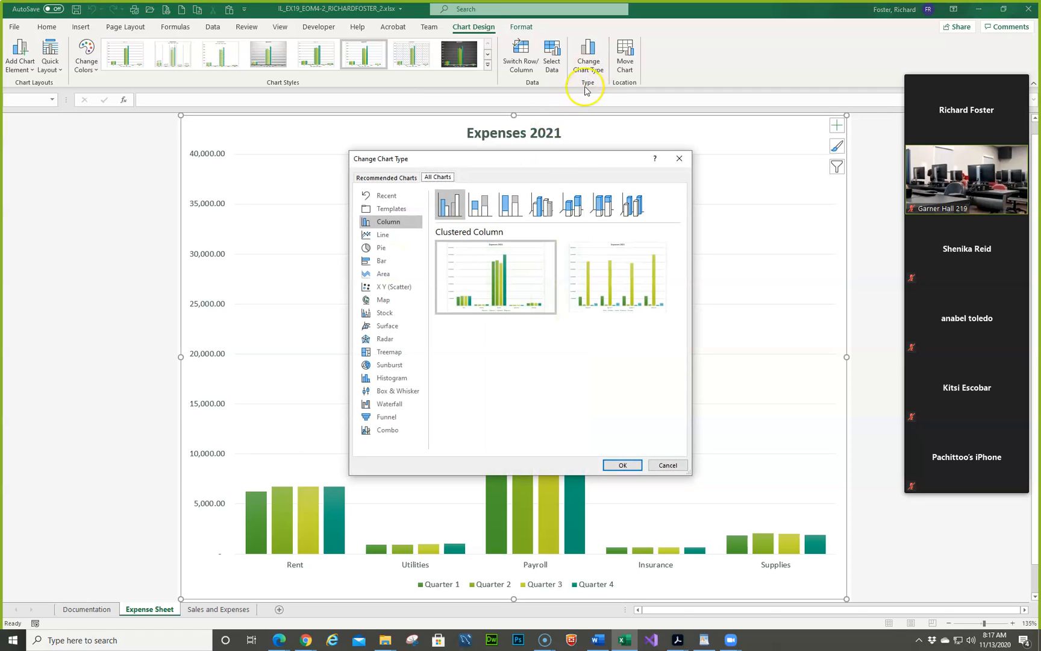
pyautogui.click(477, 202)
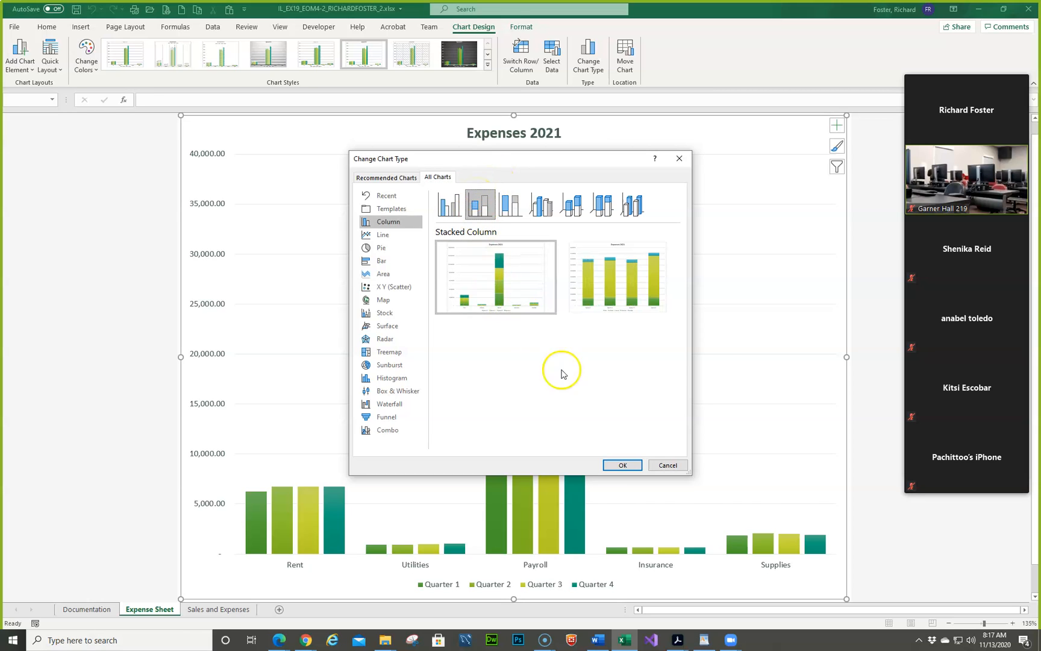
pyautogui.click(622, 465)
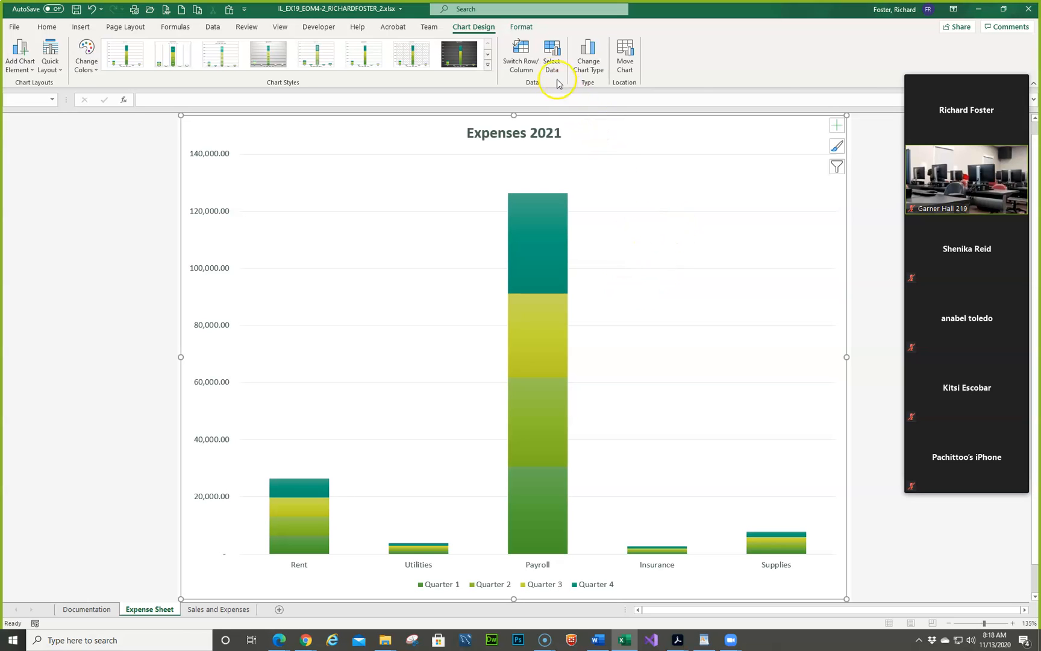
pyautogui.click(526, 56)
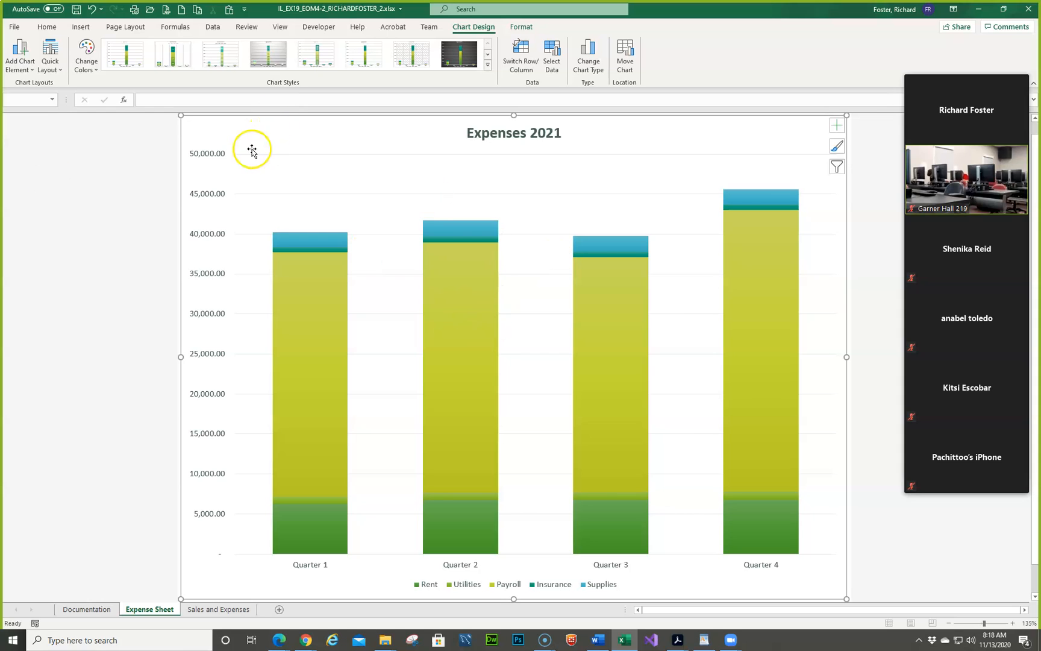
pyautogui.click(209, 154)
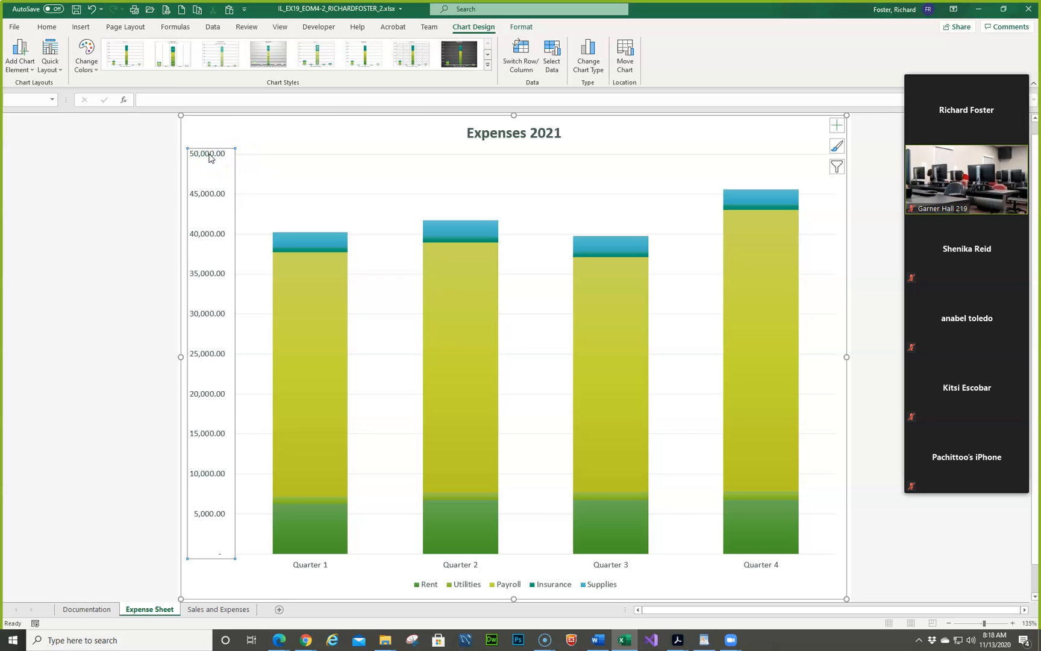
pyautogui.rightClick(207, 157)
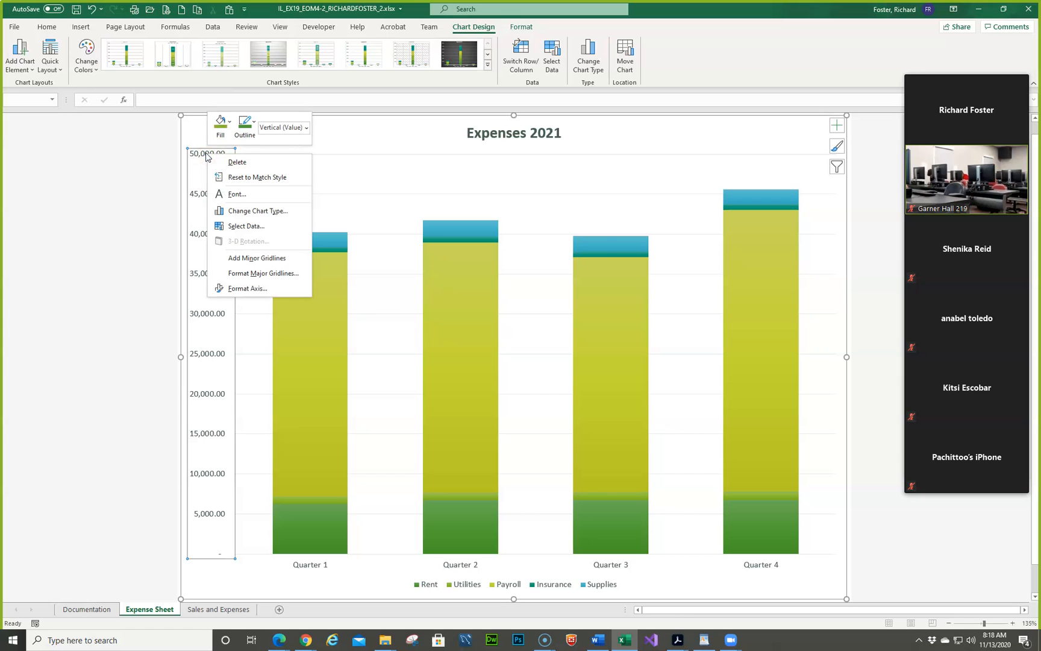
pyautogui.click(244, 288)
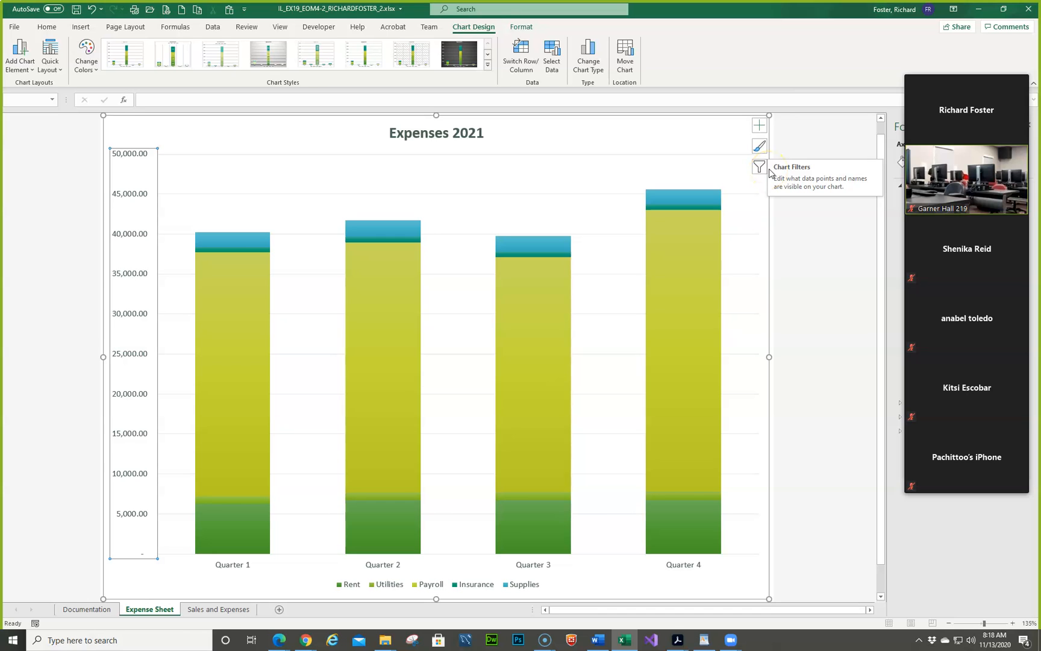
pyautogui.rightClick(122, 172)
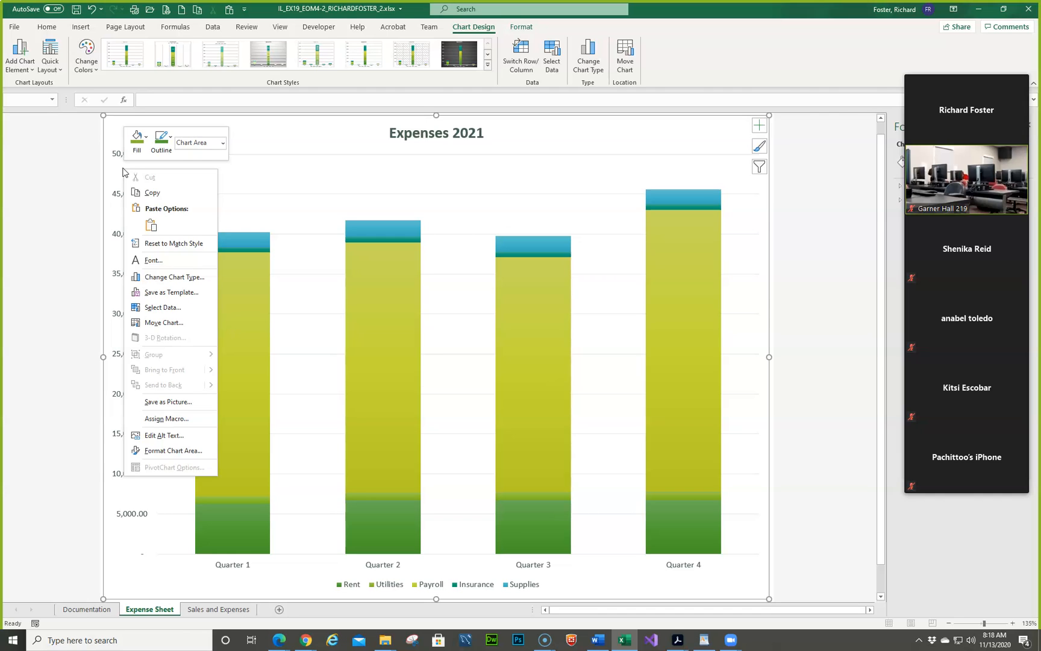
pyautogui.click(152, 450)
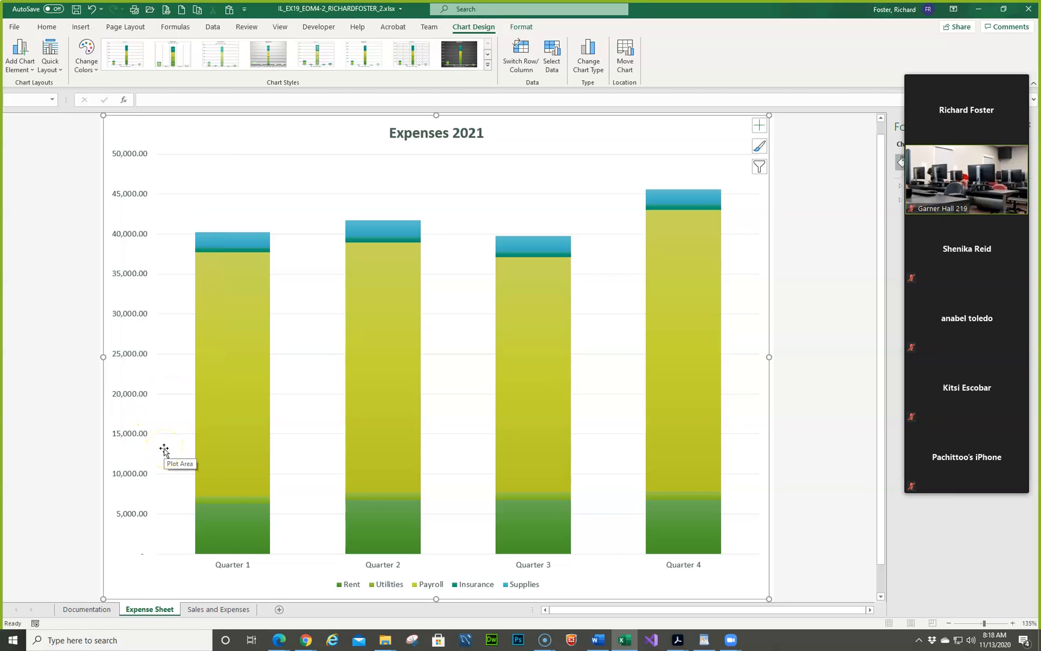
pyautogui.click(125, 153)
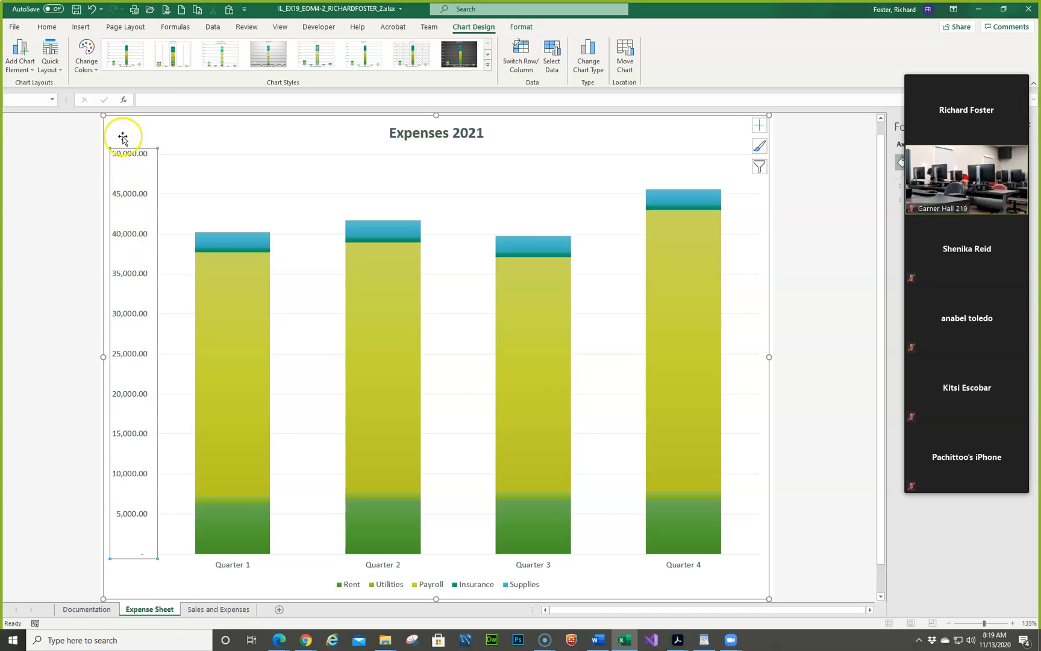
pyautogui.click(48, 27)
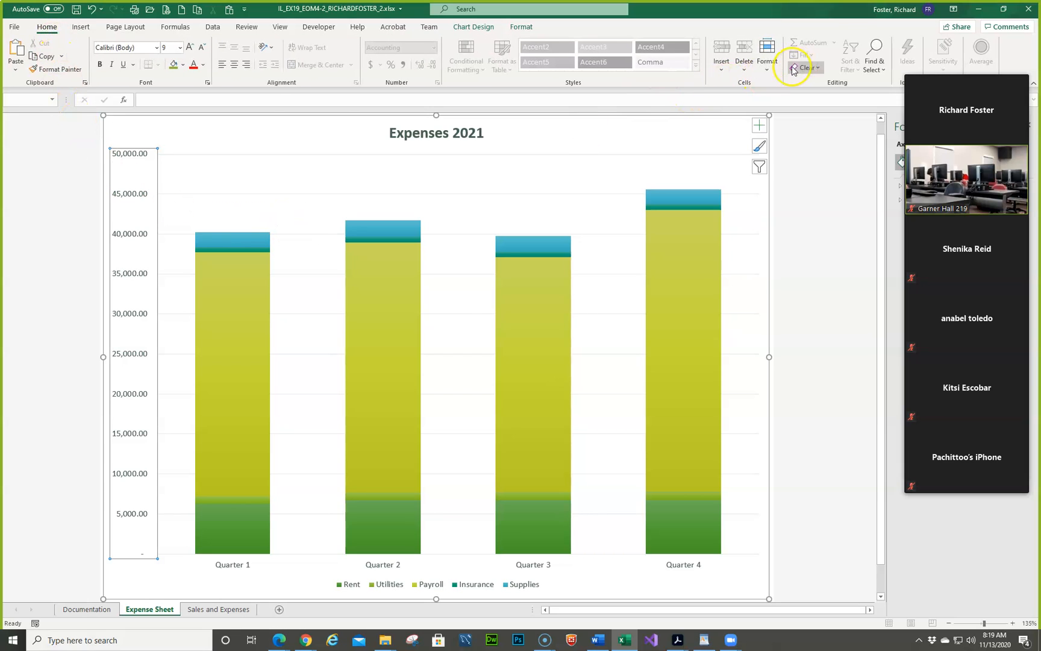
pyautogui.click(767, 68)
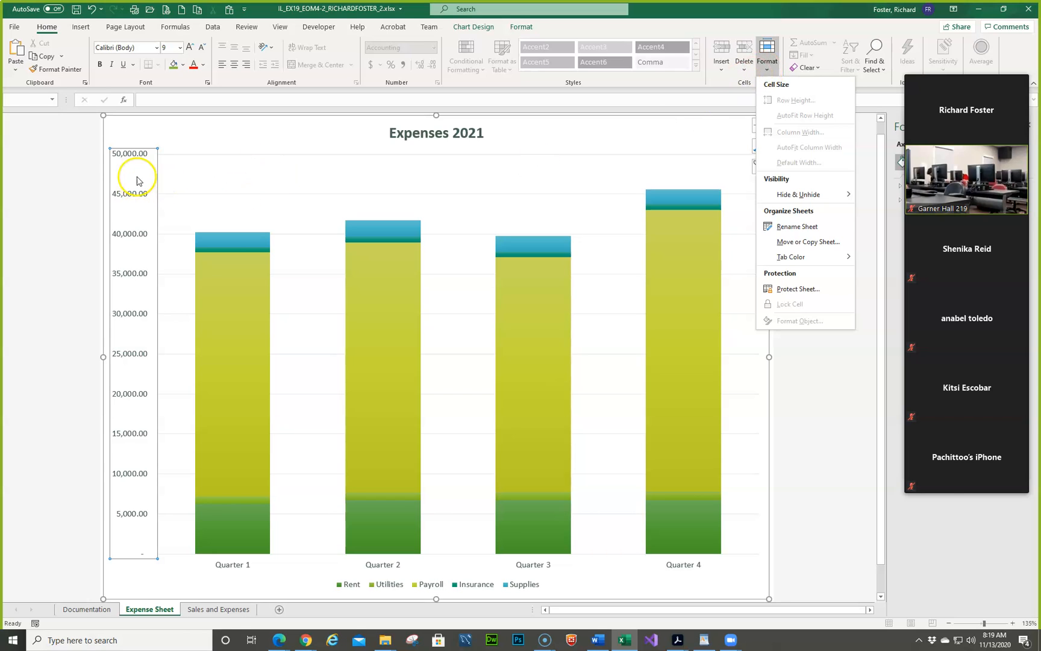
# - Open the formatting options of the chart's vertical value axis and move the meeting video panel off them
pyautogui.rightClick(115, 159)
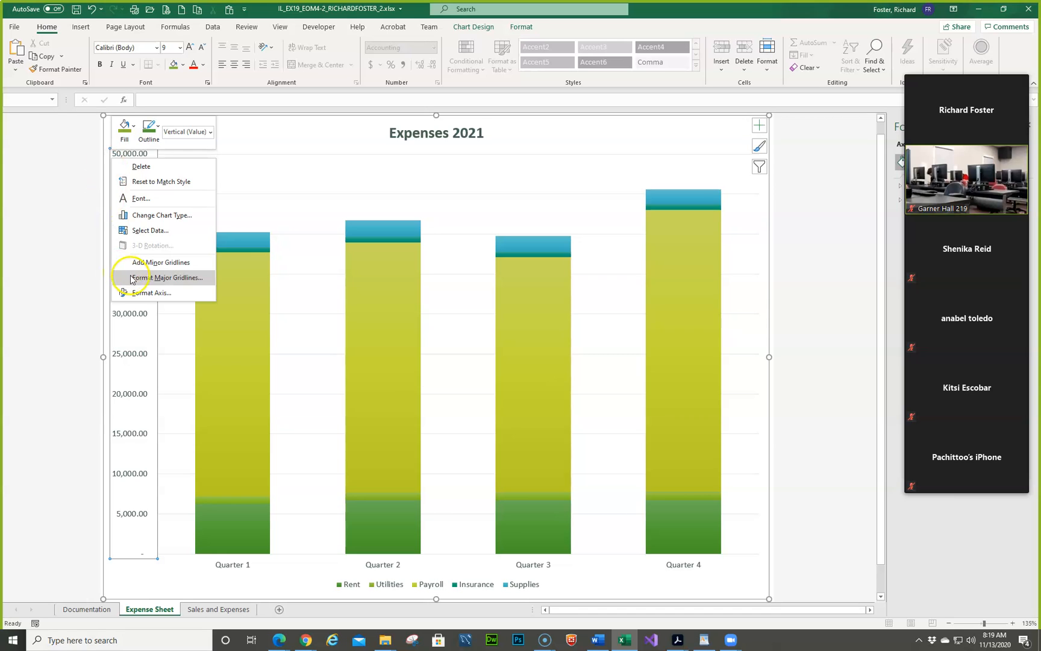
pyautogui.click(143, 296)
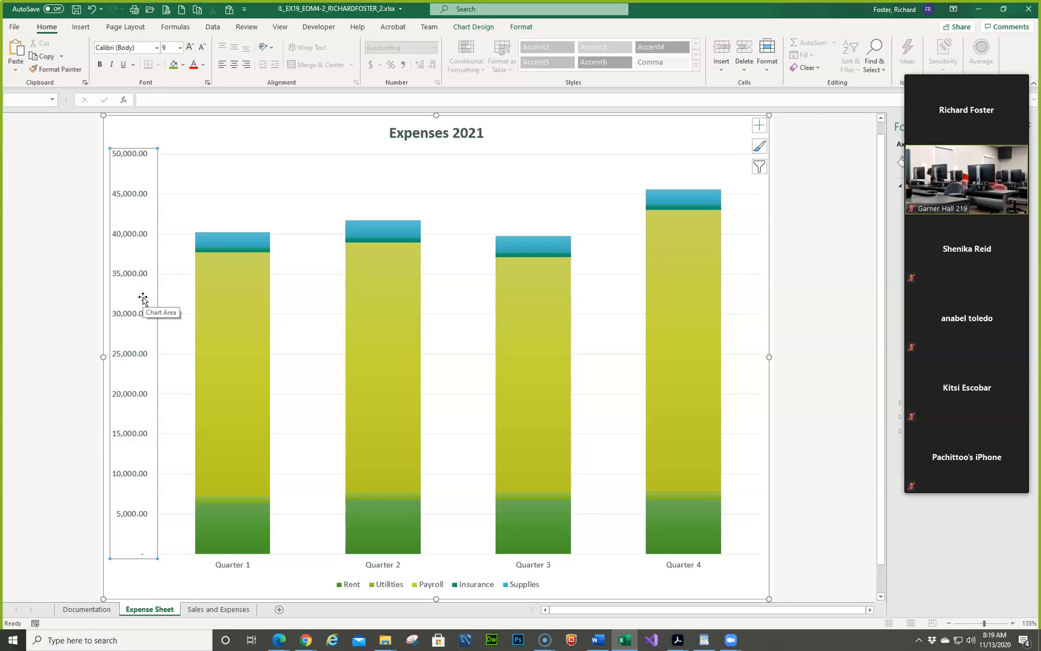
pyautogui.click(129, 286)
pyautogui.moveTo(924, 100)
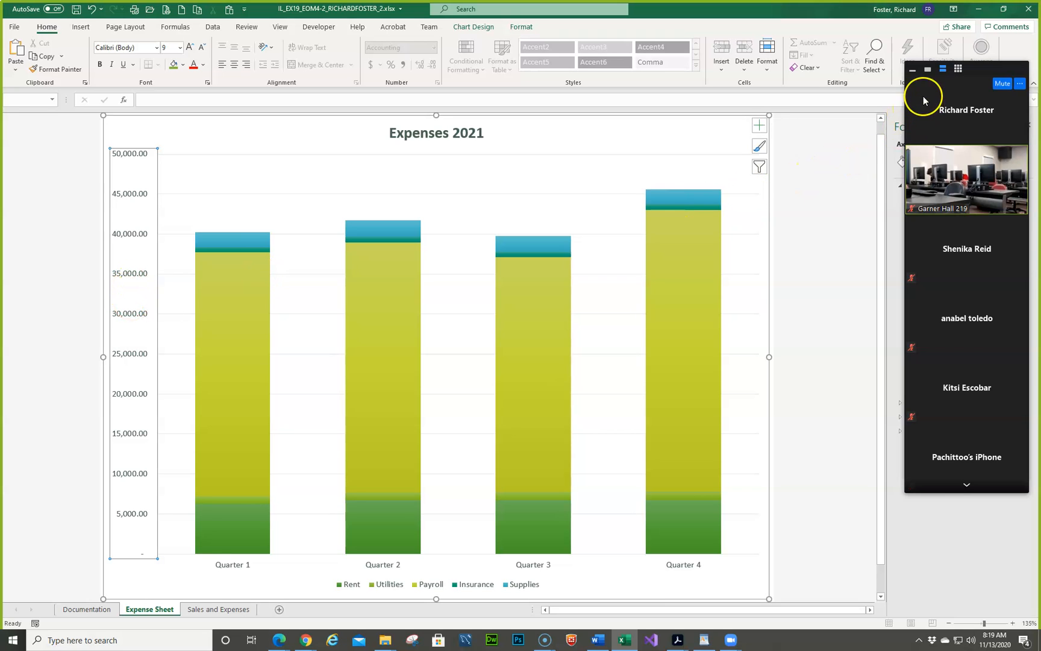
pyautogui.moveTo(924, 91); pyautogui.dragTo(1, 374)
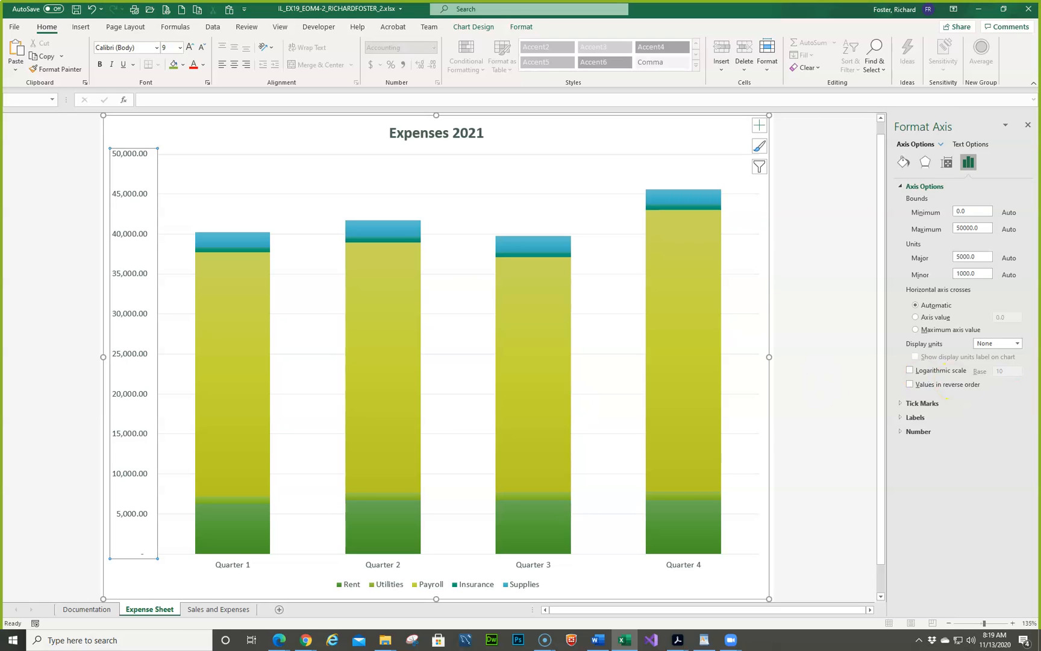
# - Set the currency symbol of the vertical axis's Accounting number format to $
pyautogui.click(906, 433)
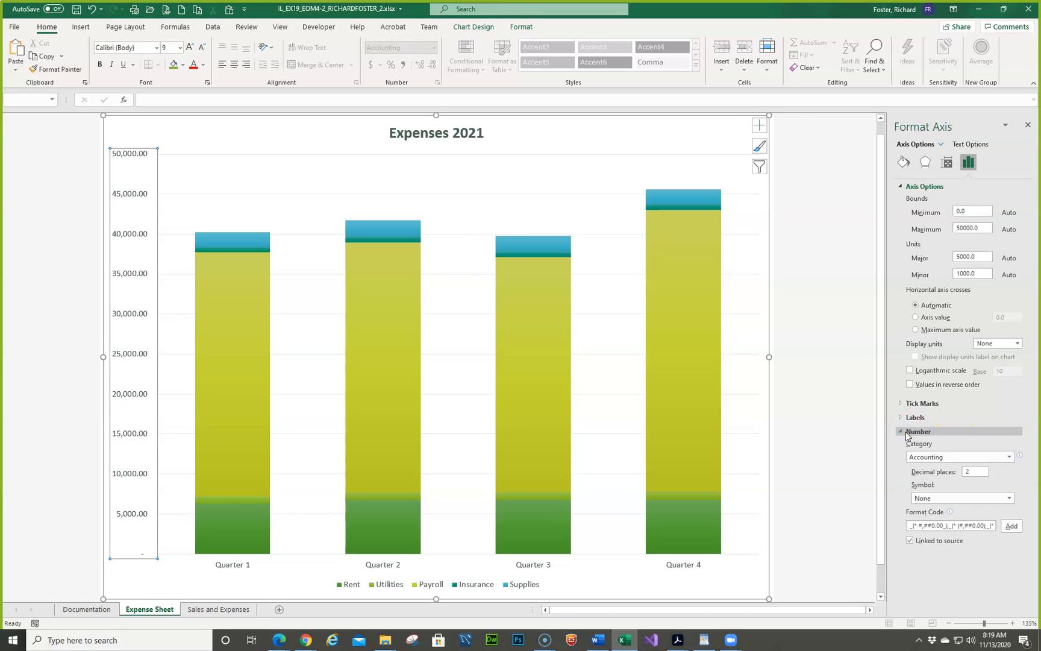
pyautogui.click(1005, 501)
pyautogui.click(1008, 499)
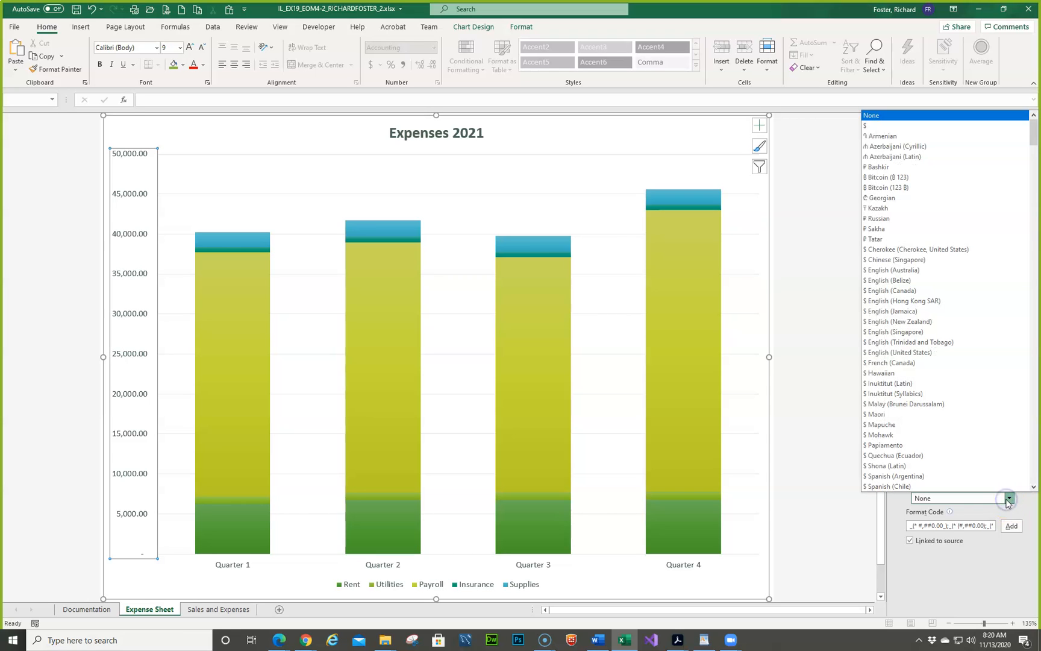
pyautogui.click(892, 126)
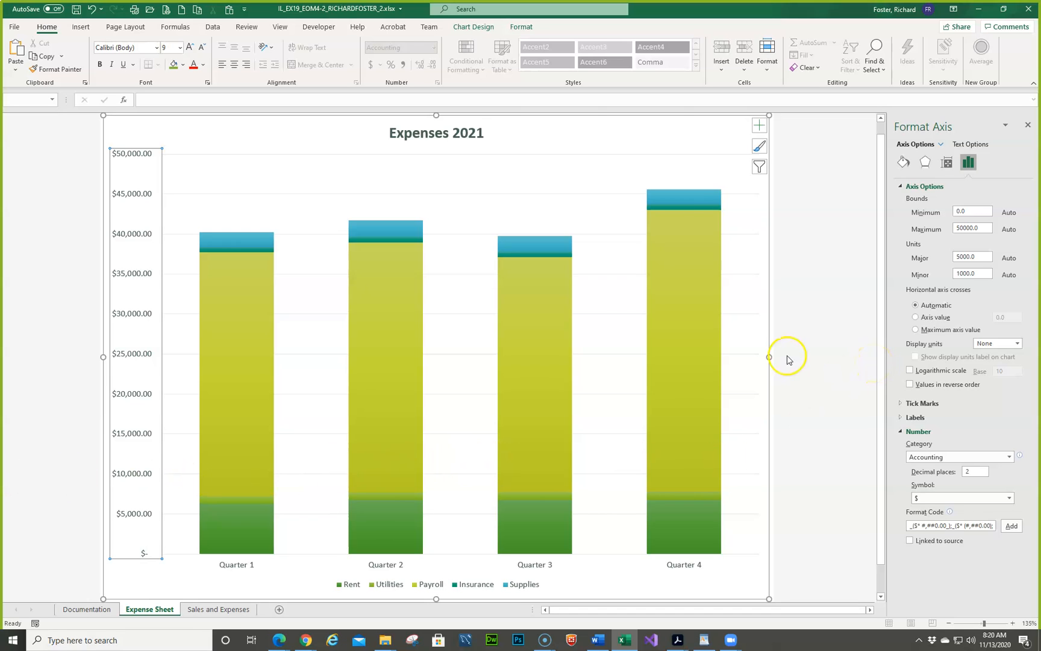
pyautogui.rightClick(144, 235)
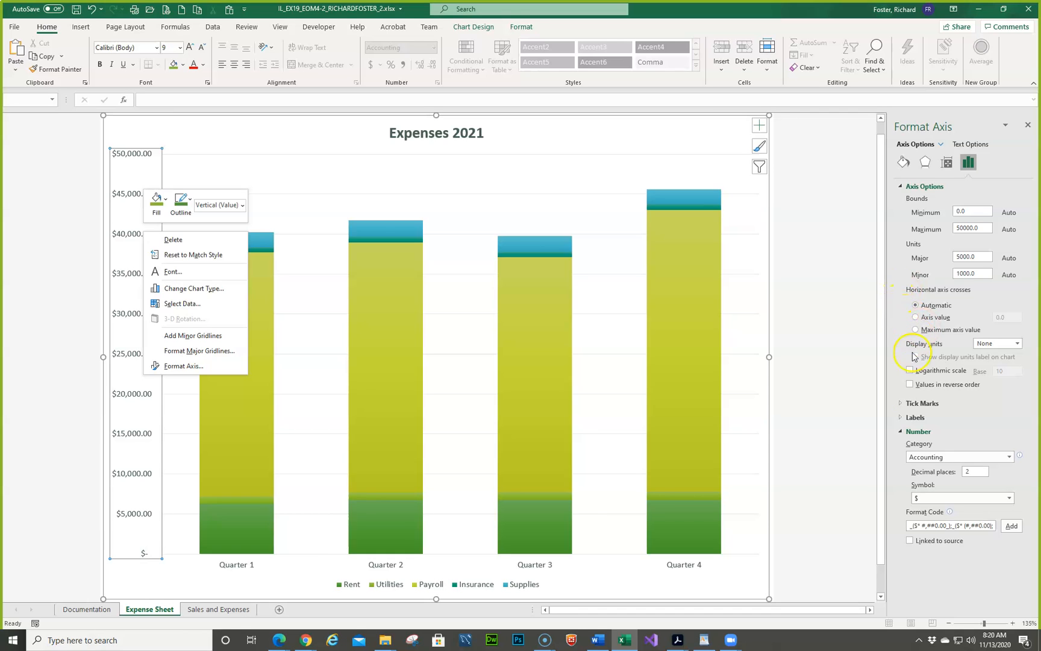
pyautogui.click(905, 418)
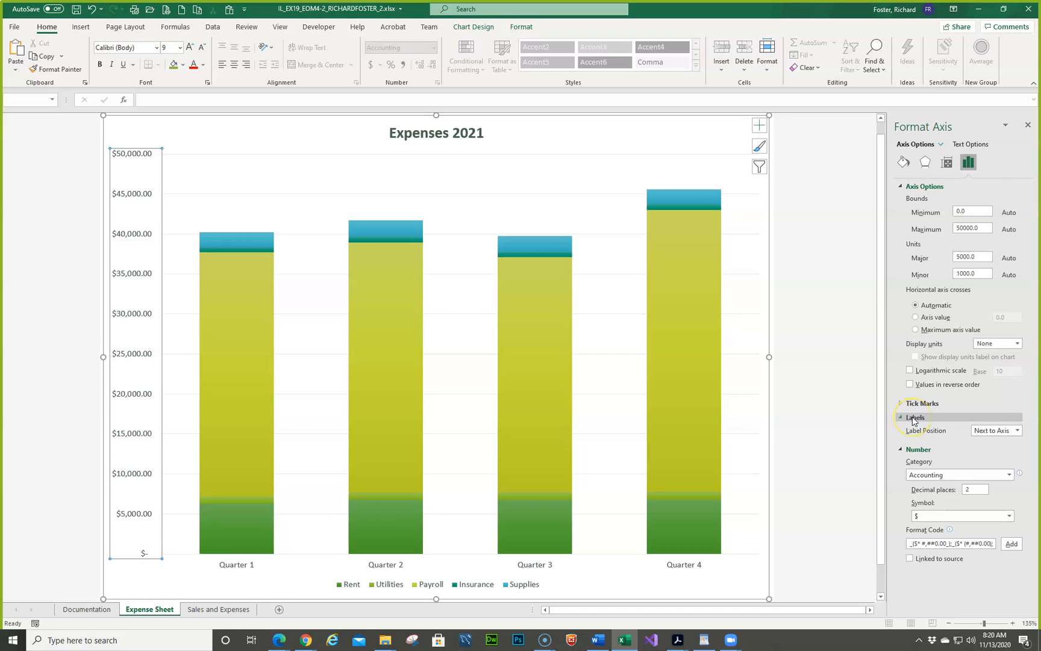
pyautogui.click(965, 143)
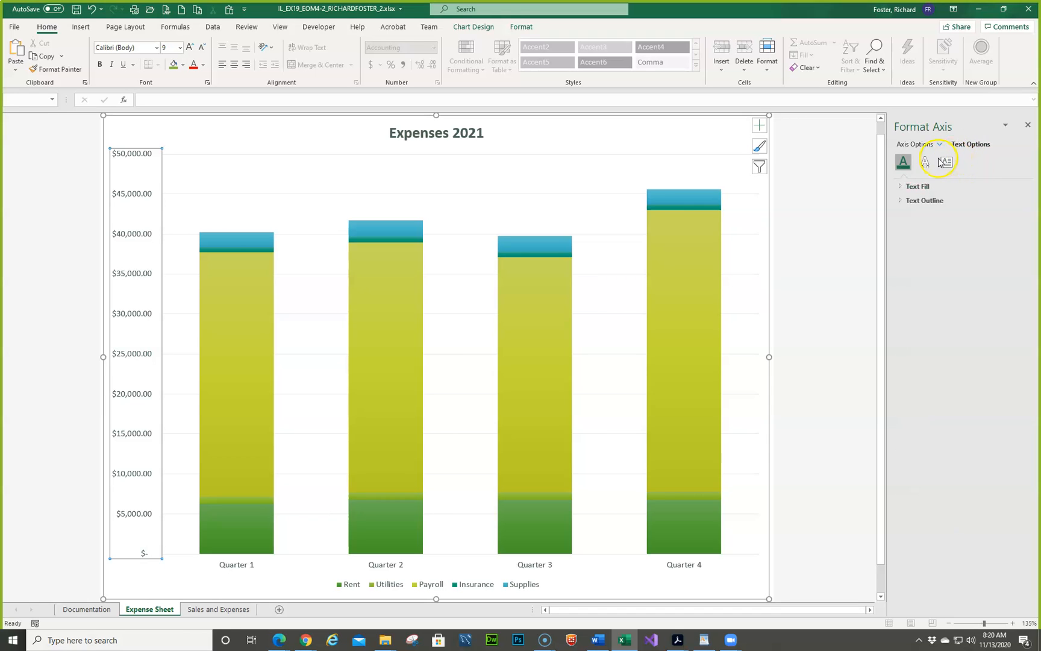
pyautogui.click(946, 163)
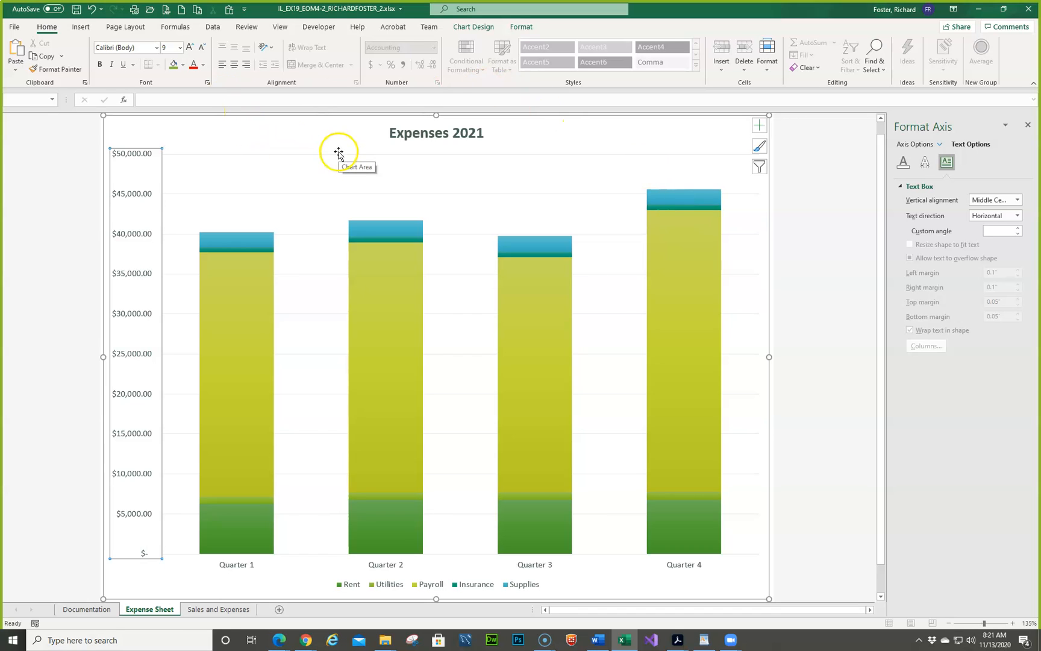
pyautogui.rightClick(119, 153)
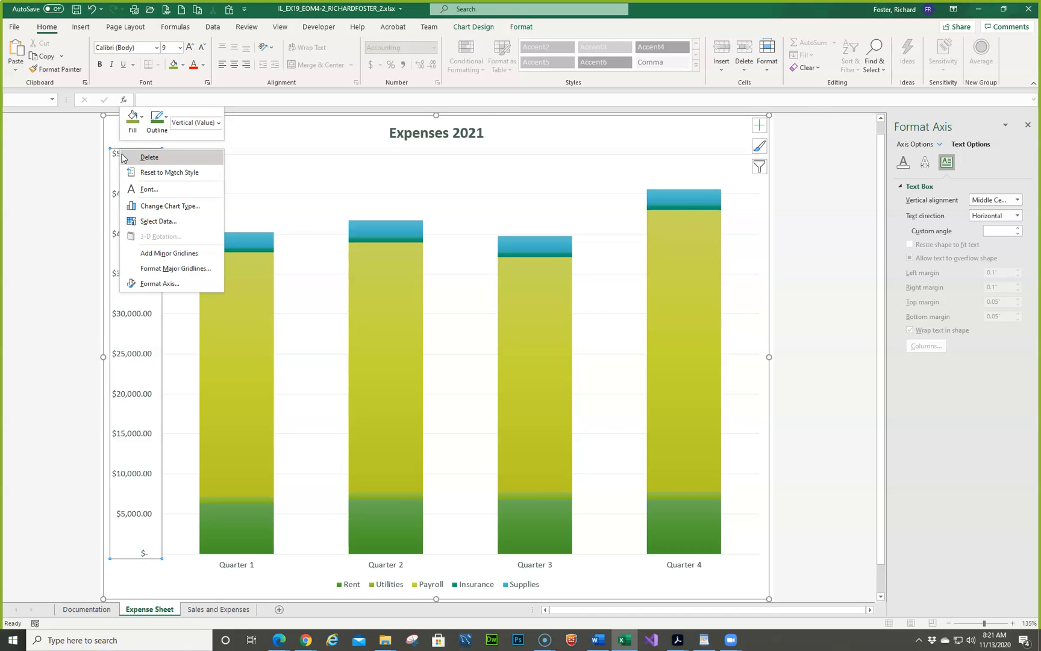
pyautogui.click(168, 269)
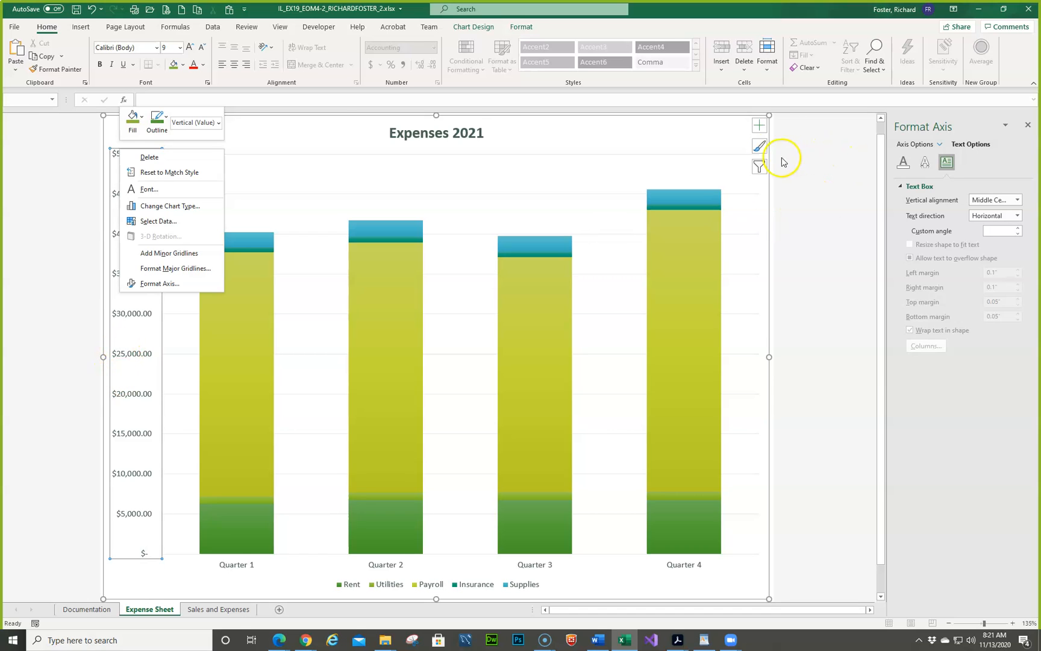
# - Add a primary vertical axis title to the Expenses 2021 chart
pyautogui.click(763, 127)
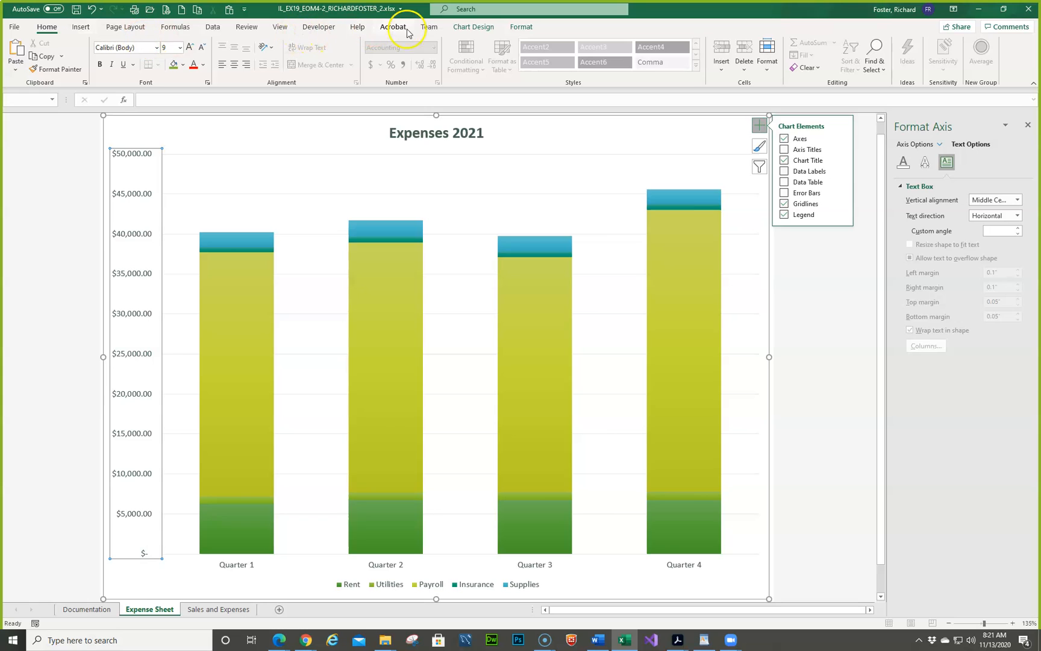
pyautogui.click(474, 27)
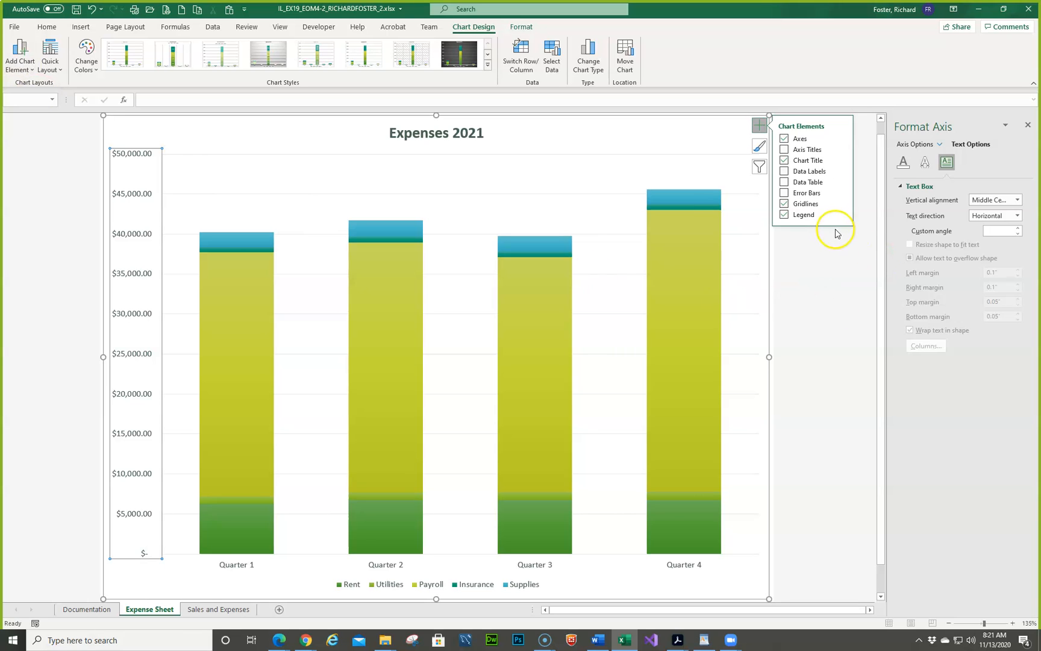
pyautogui.click(840, 150)
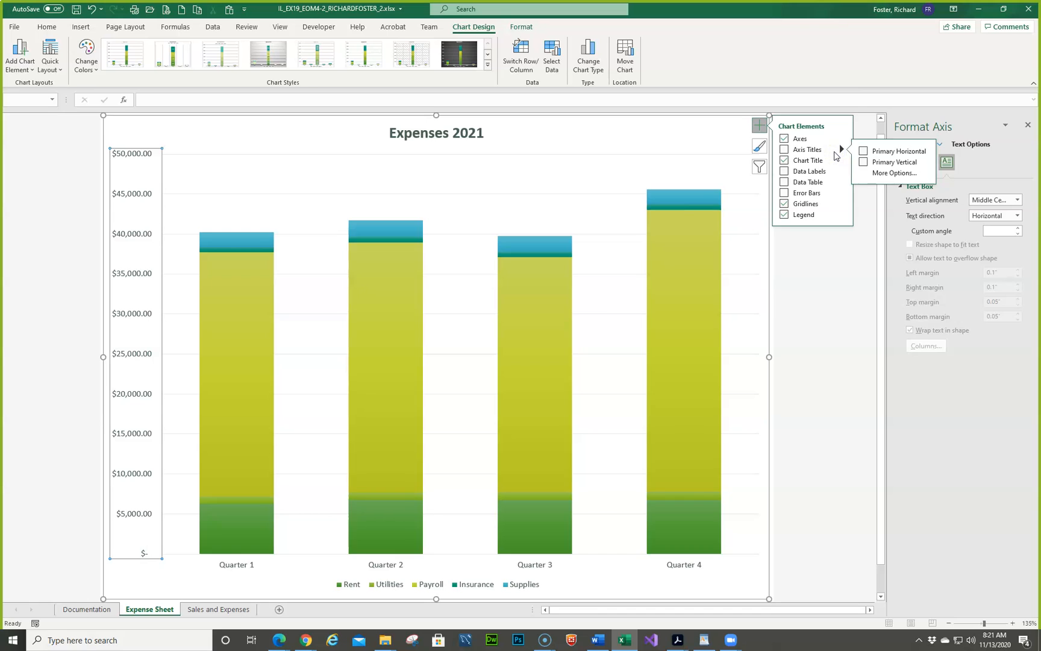
pyautogui.click(842, 153)
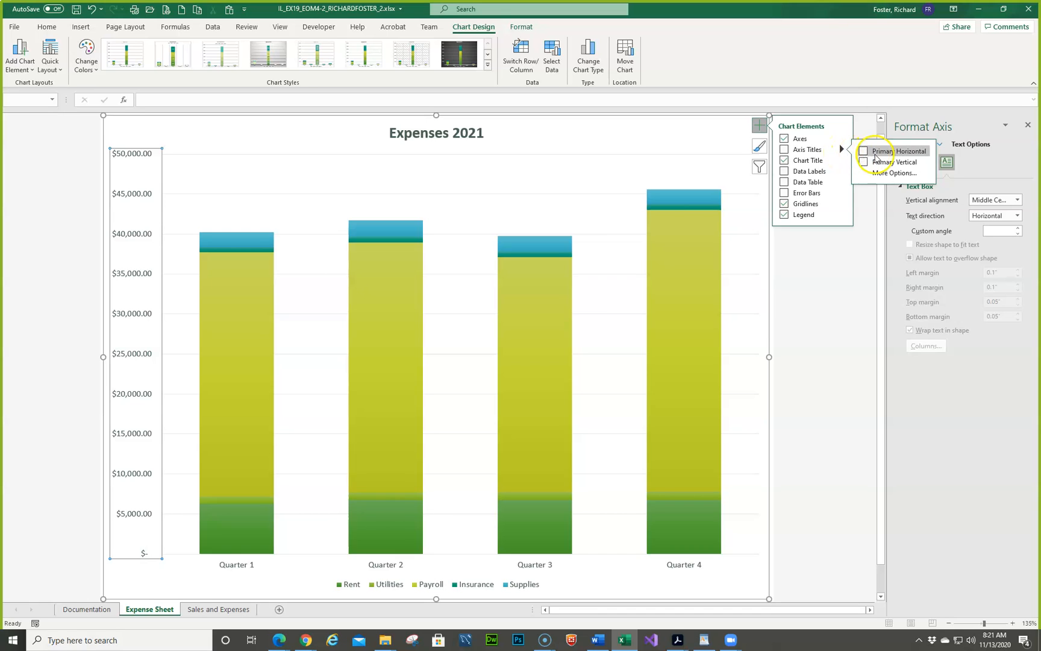
pyautogui.click(868, 162)
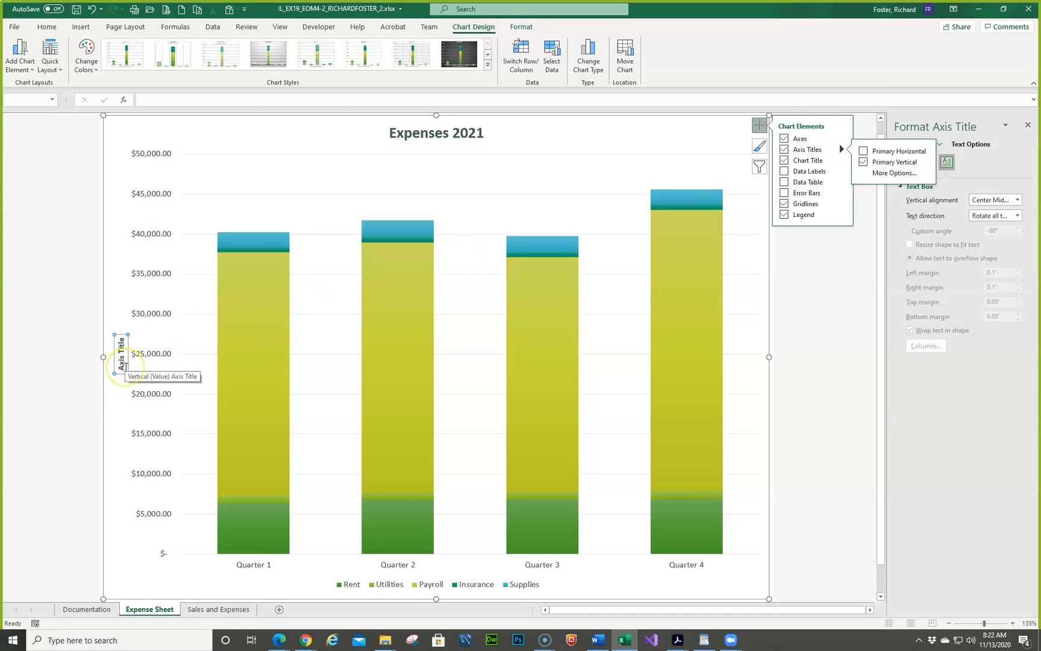
# - Replace the vertical axis title's placeholder text with Expense Amount
pyautogui.doubleClick(125, 366)
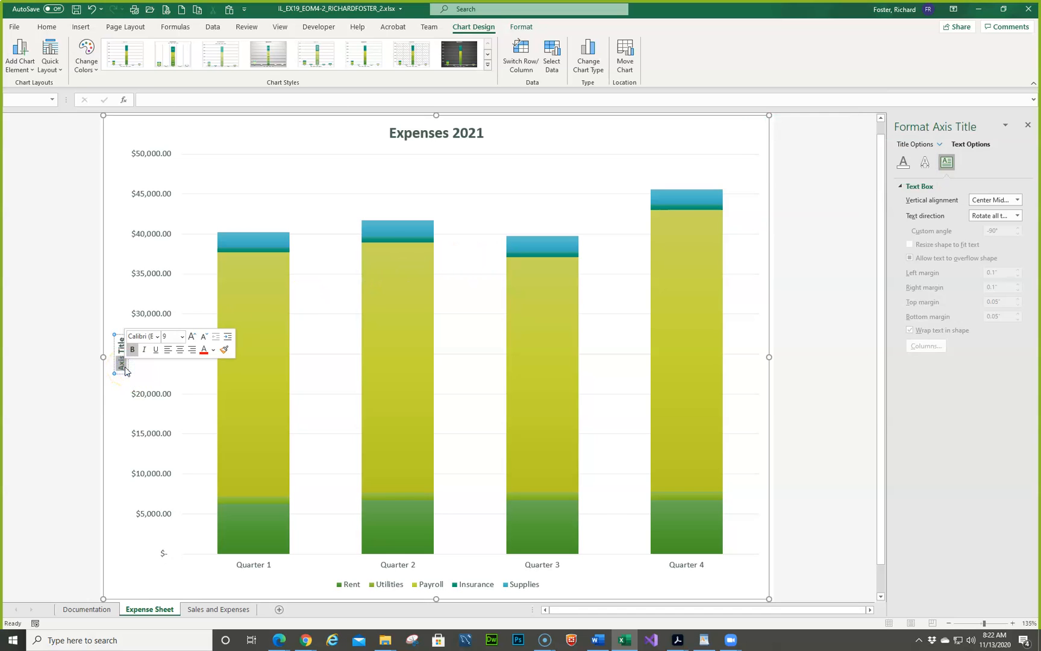
pyautogui.press('Delete')
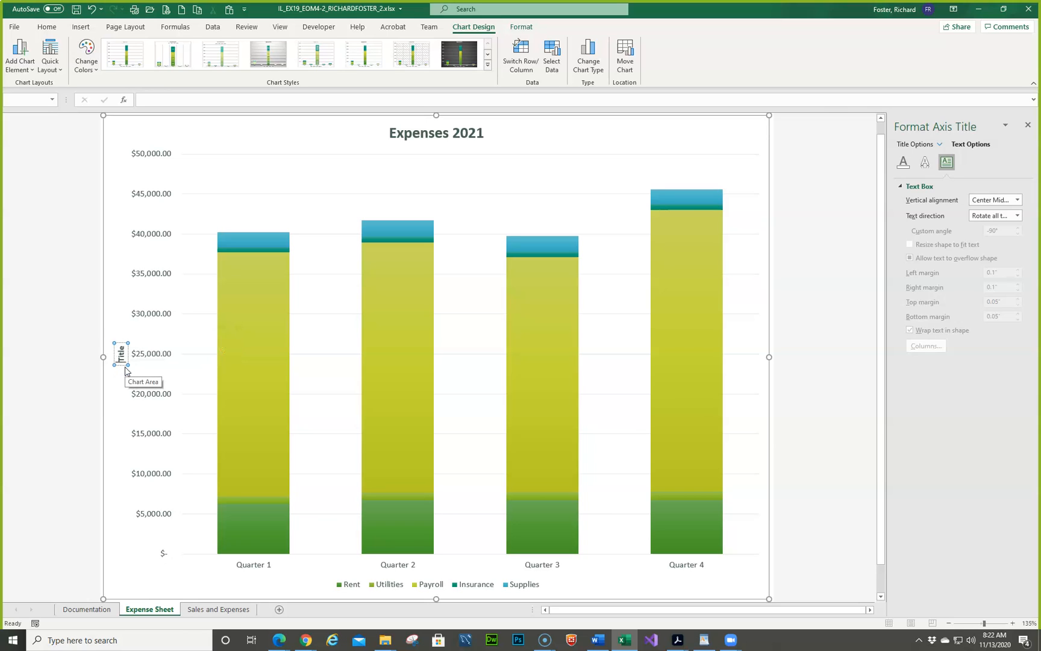
pyautogui.press('Delete')
pyautogui.press('Delete')
pyautogui.press('Delete')
pyautogui.write('Expense A')
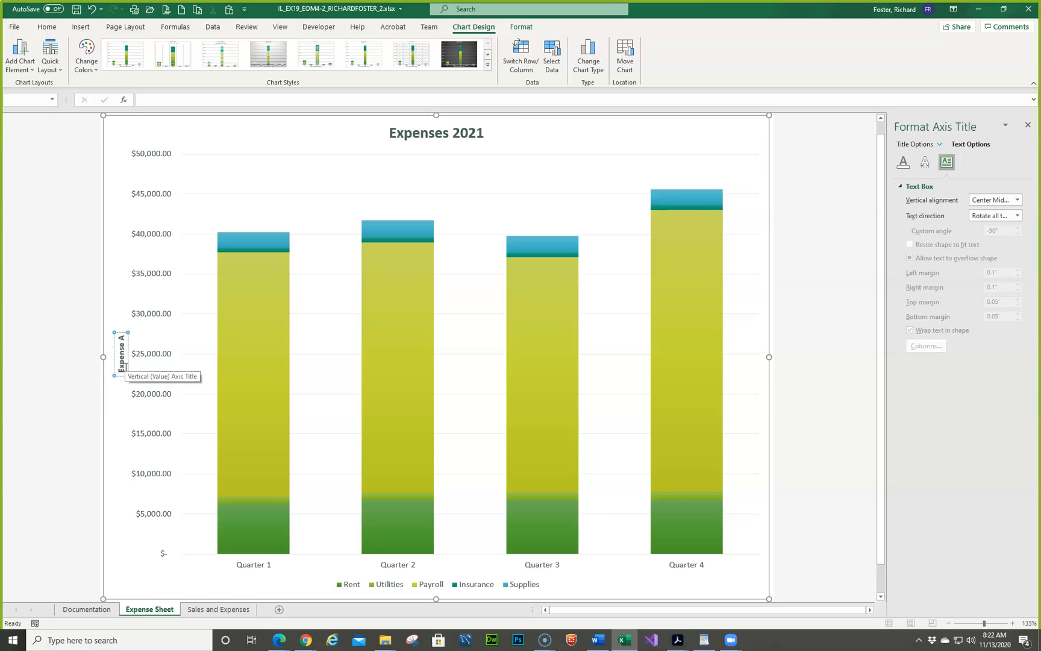
pyautogui.write('mount')
pyautogui.click(321, 168)
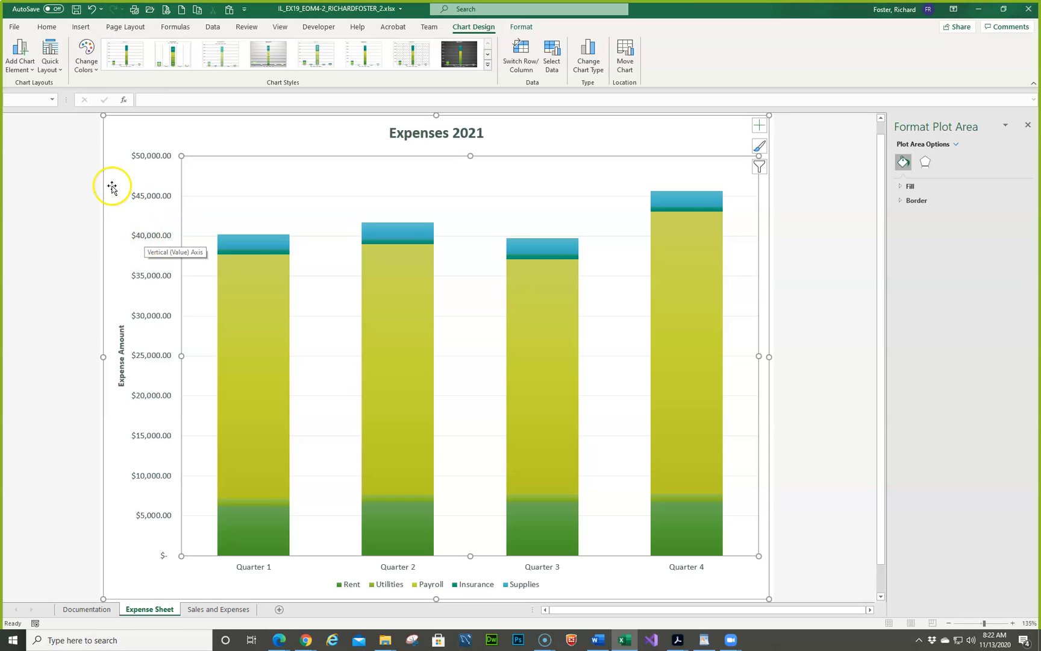
# - Add centered data labels to all series of the Expenses 2021 chart using the additional data label options
pyautogui.rightClick(142, 199)
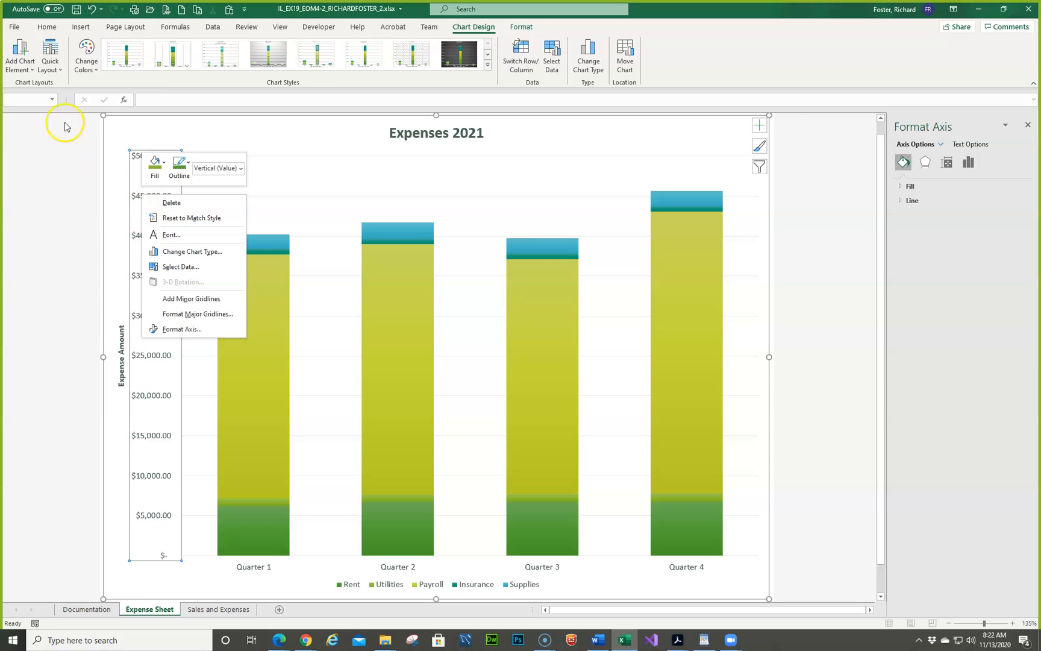
pyautogui.click(30, 67)
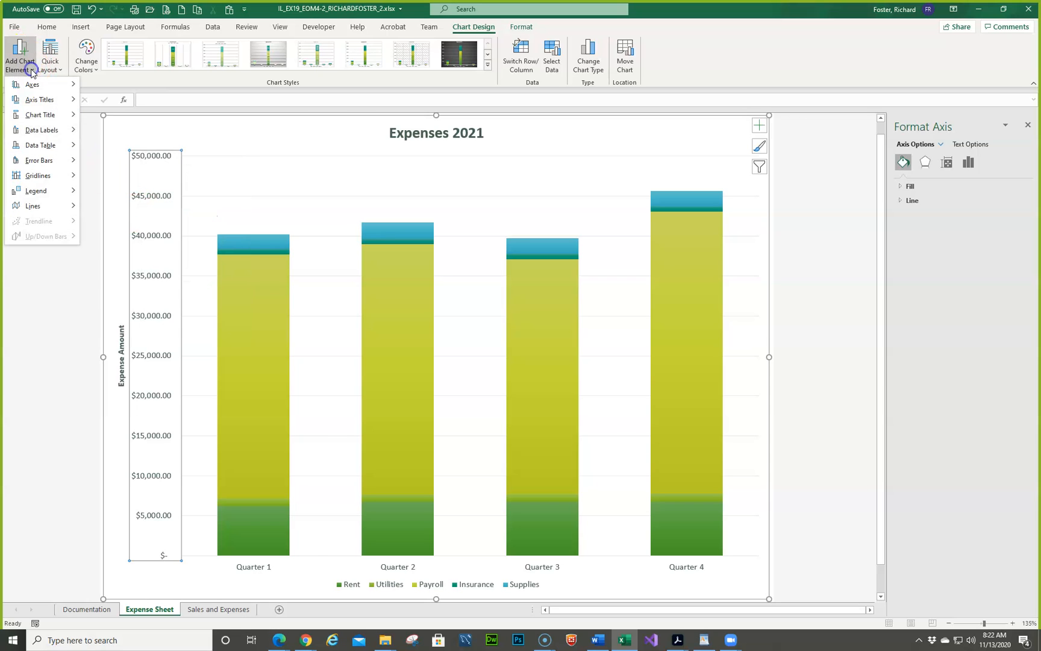
pyautogui.click(53, 133)
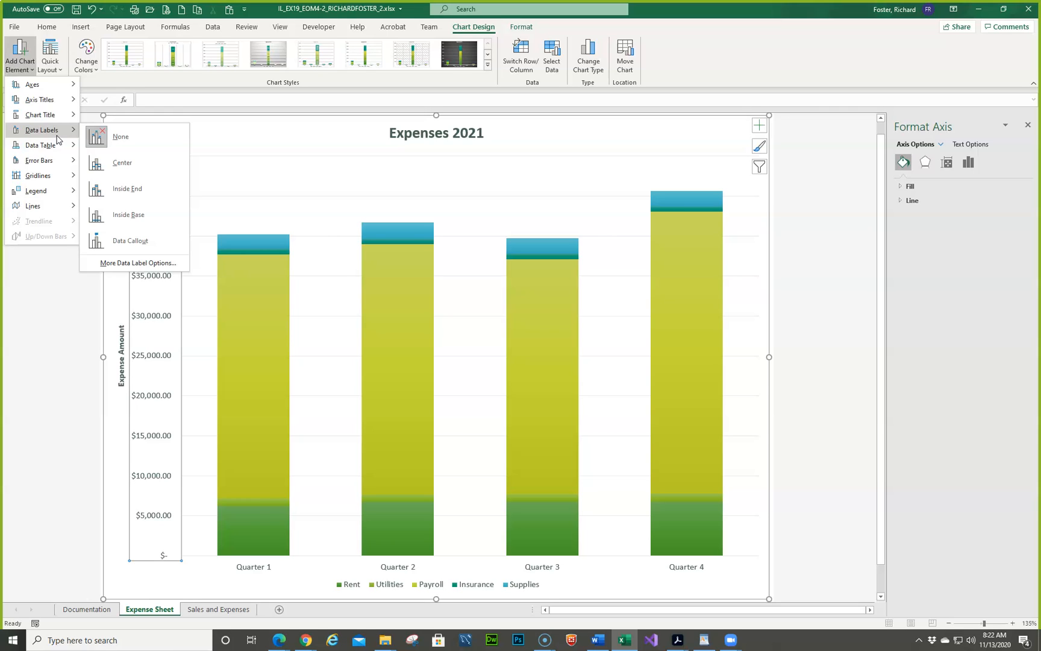
pyautogui.click(54, 134)
pyautogui.click(101, 143)
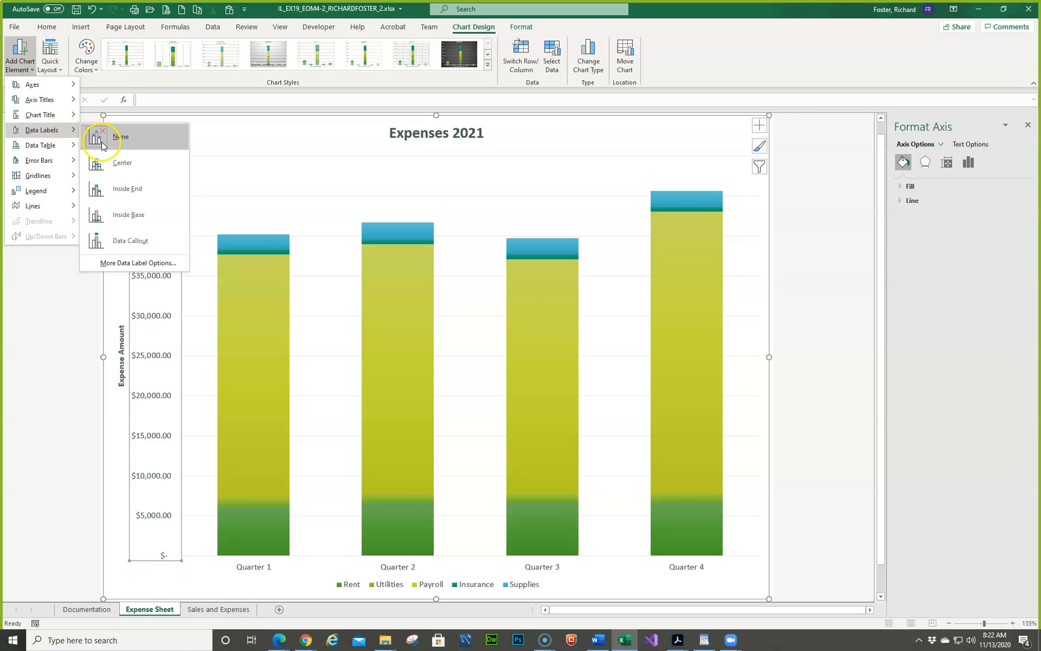
pyautogui.click(138, 262)
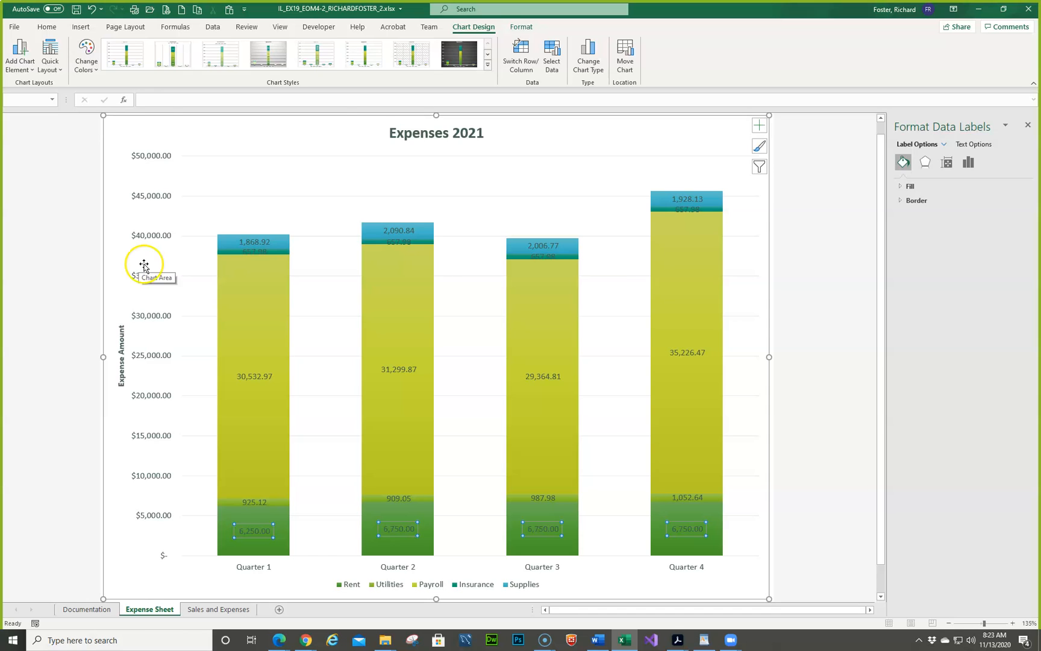
pyautogui.click(760, 126)
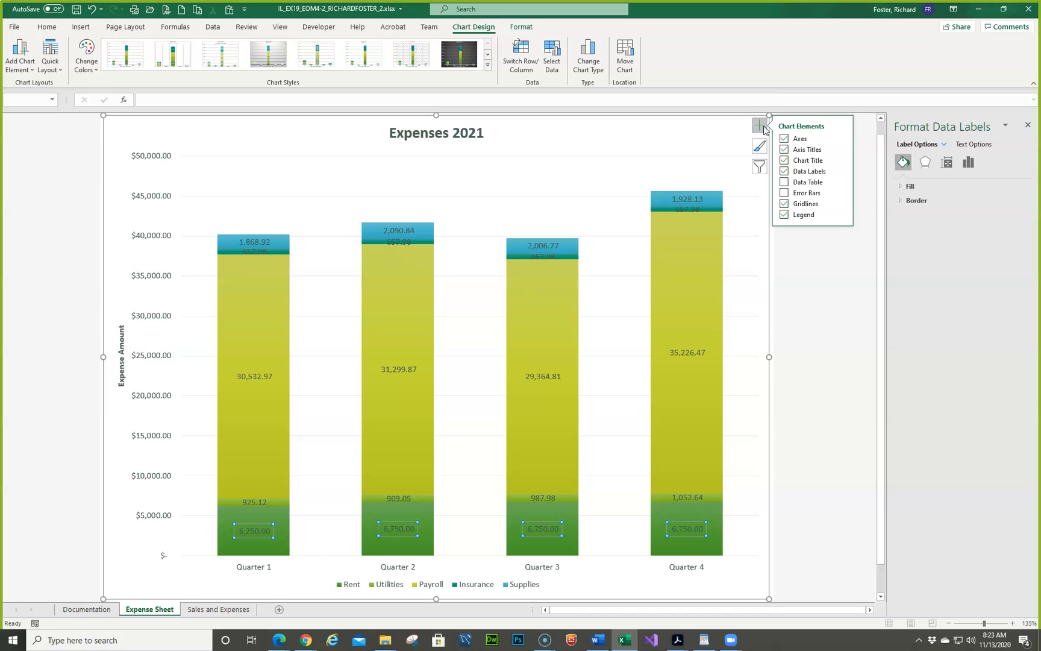
# - Include the legend key in the data labels of the Supplies series
pyautogui.rightClick(268, 244)
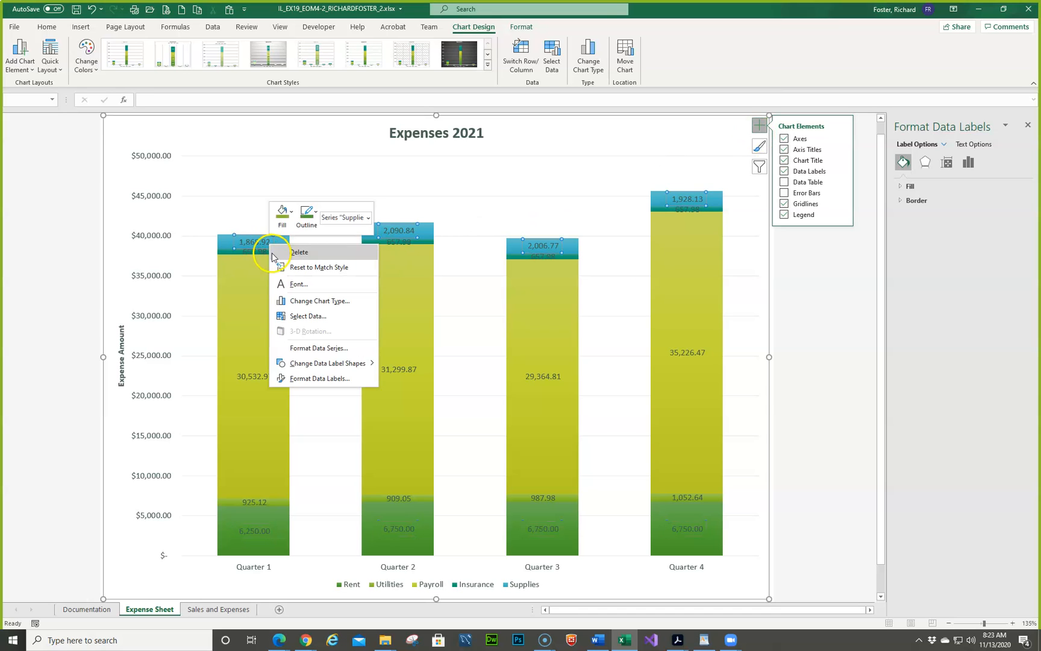
pyautogui.click(313, 378)
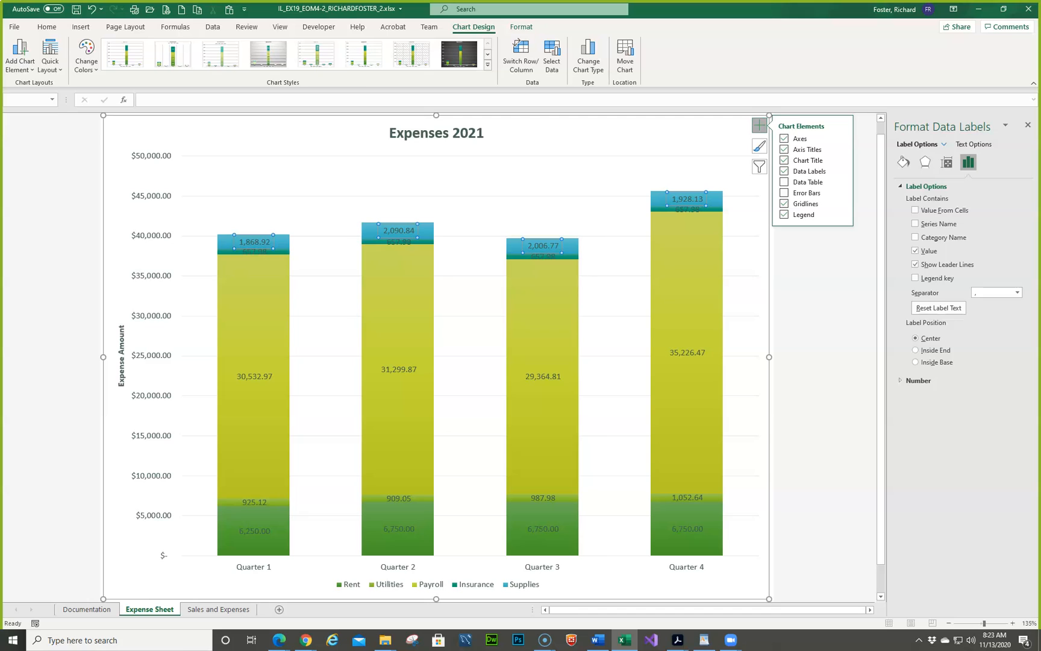
pyautogui.click(915, 279)
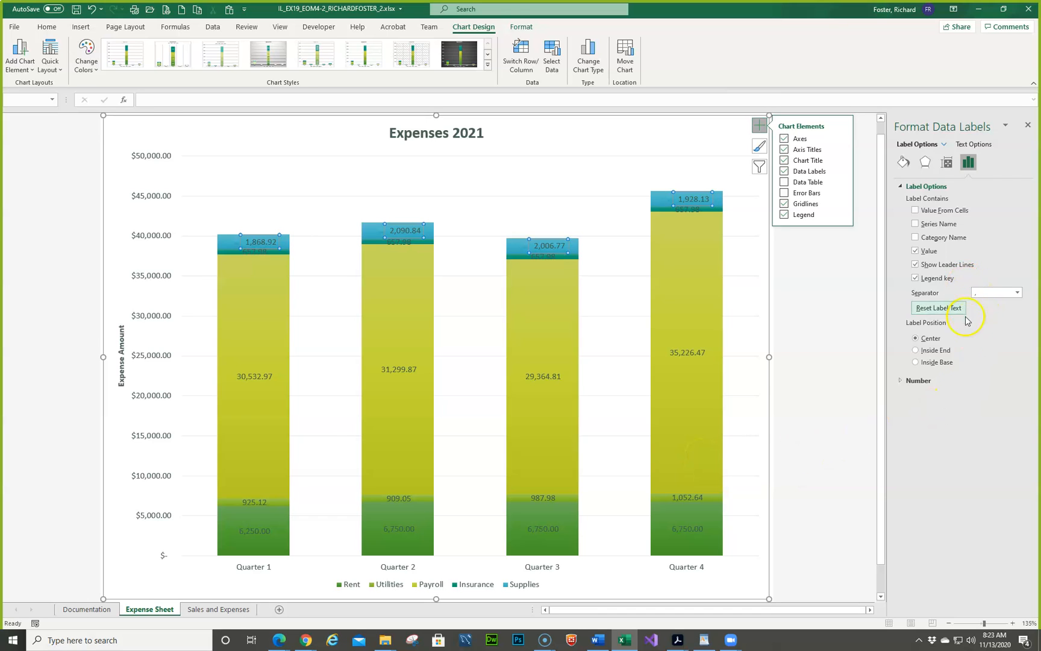
pyautogui.click(801, 333)
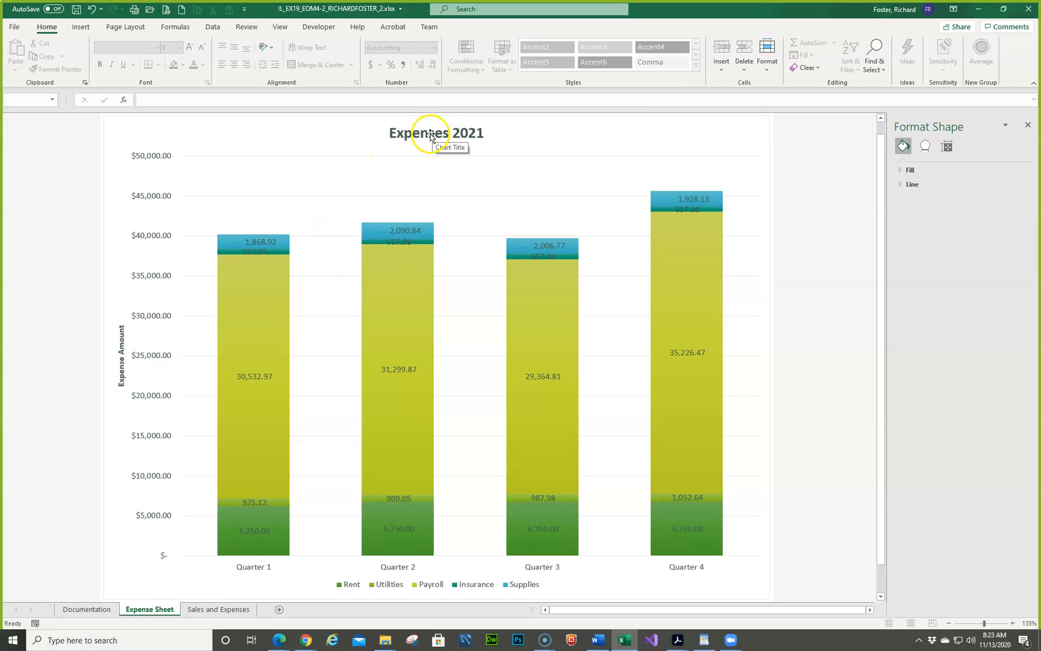
# - Set the font size of the Expenses 2021 chart's vertical axis labels to 12
pyautogui.click(153, 158)
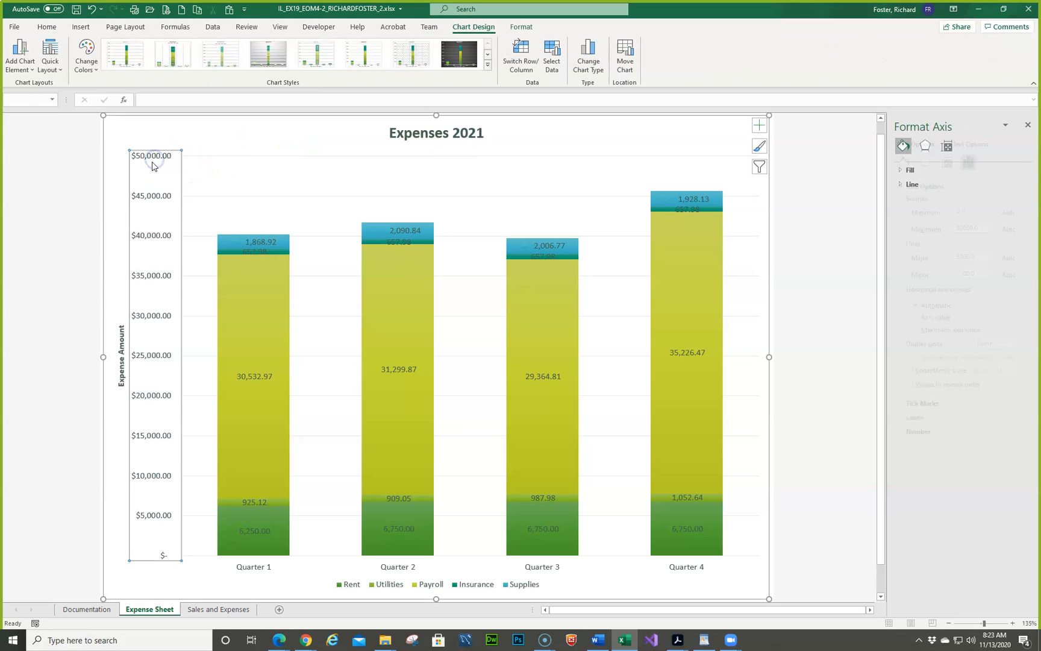
pyautogui.click(147, 156)
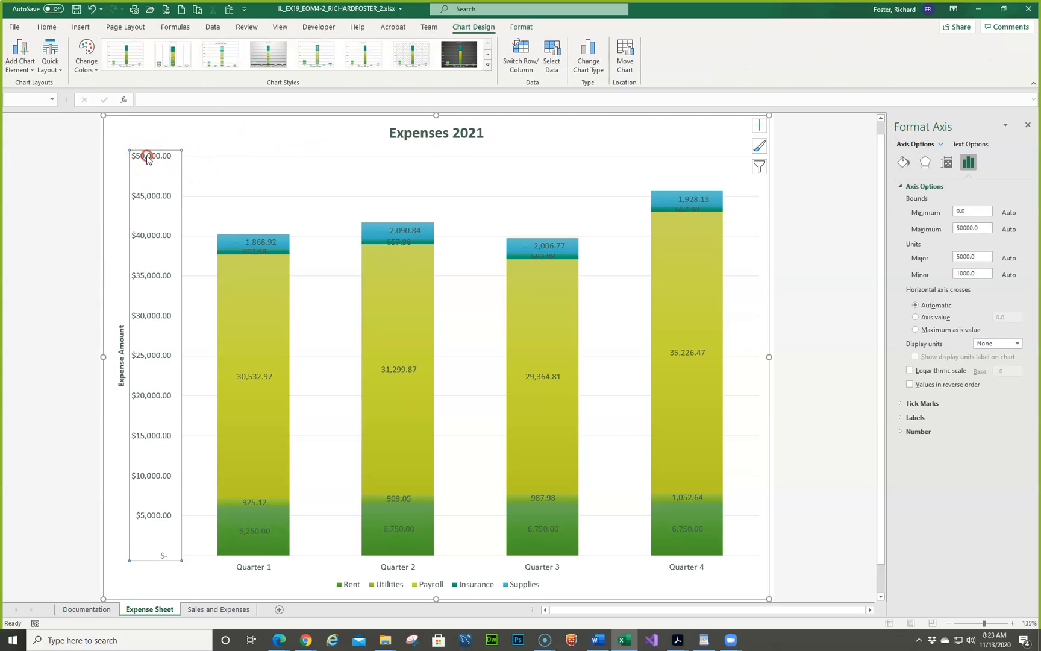
pyautogui.rightClick(147, 158)
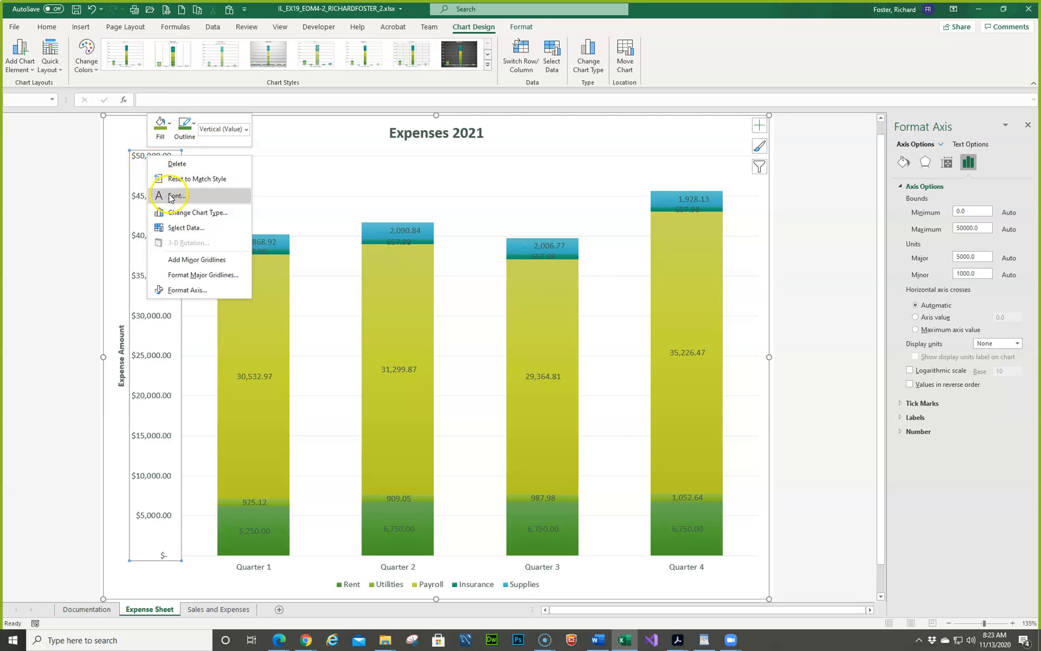
pyautogui.click(175, 195)
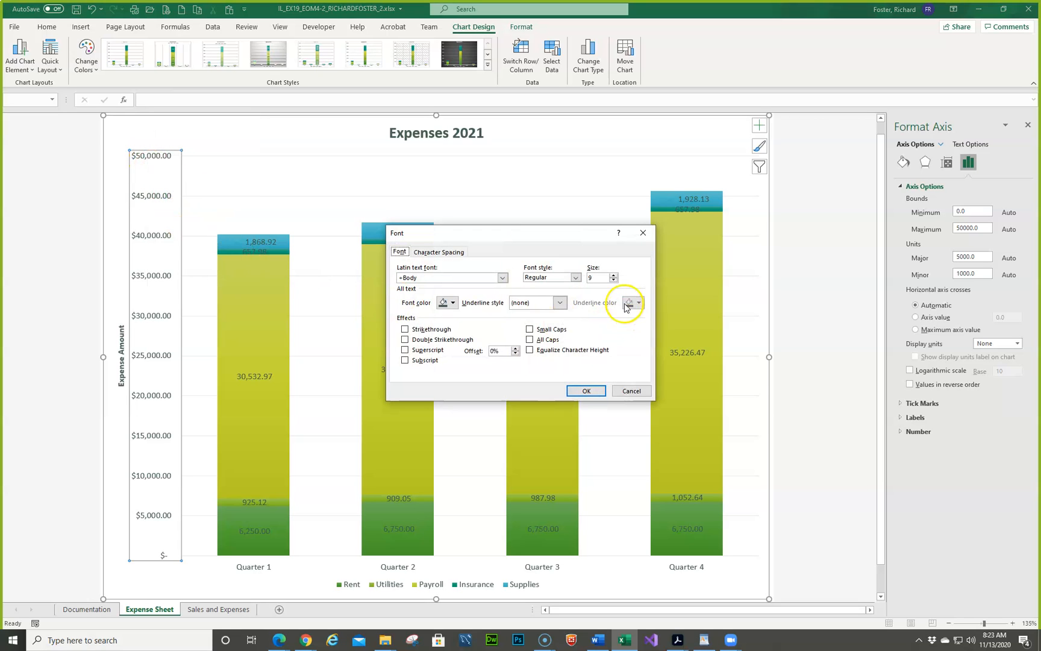
pyautogui.click(613, 275)
pyautogui.click(614, 274)
pyautogui.click(614, 274)
pyautogui.click(603, 279)
pyautogui.press('BackSpace')
pyautogui.press('BackSpace')
pyautogui.press('BackSpace')
pyautogui.write('12')
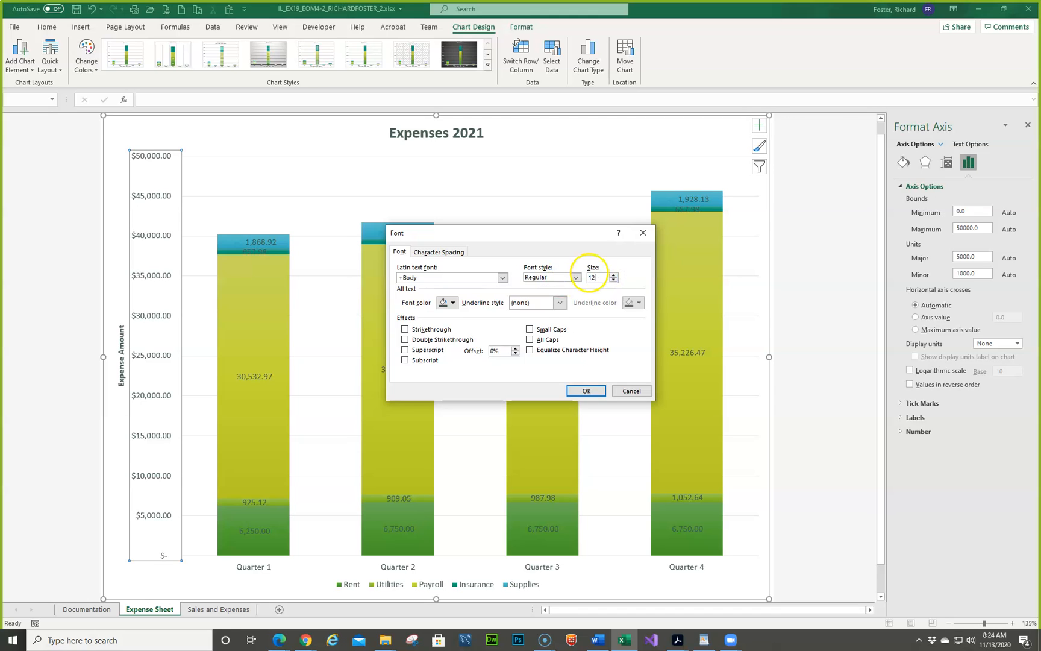
pyautogui.press('Return')
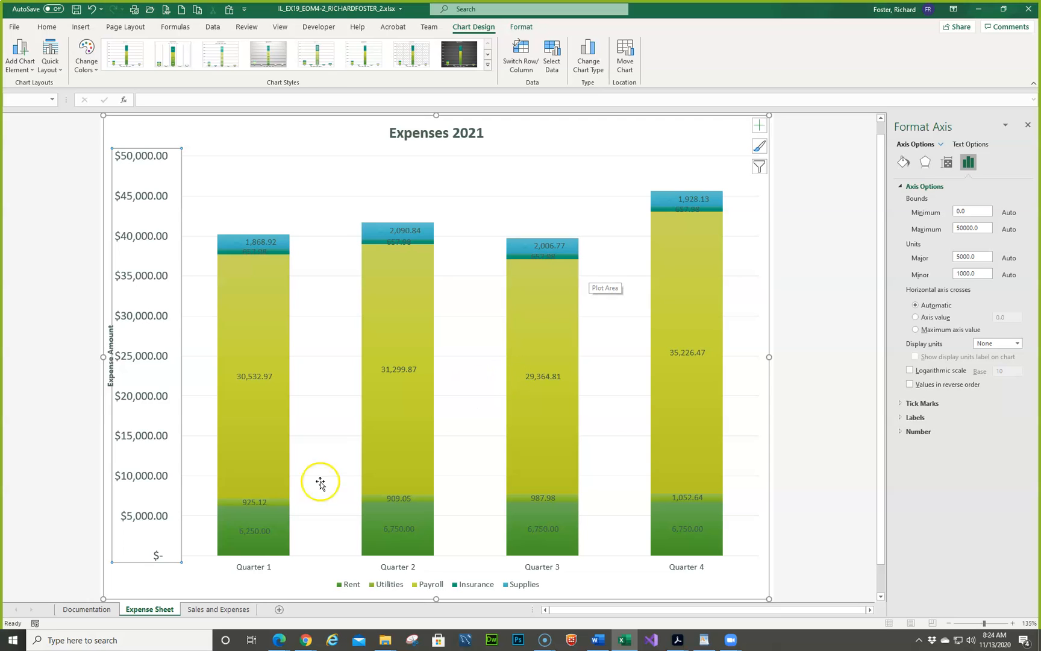
# - Set the font size of the horizontal axis's quarter labels to 12 in the Expenses 2021 chart
pyautogui.click(253, 570)
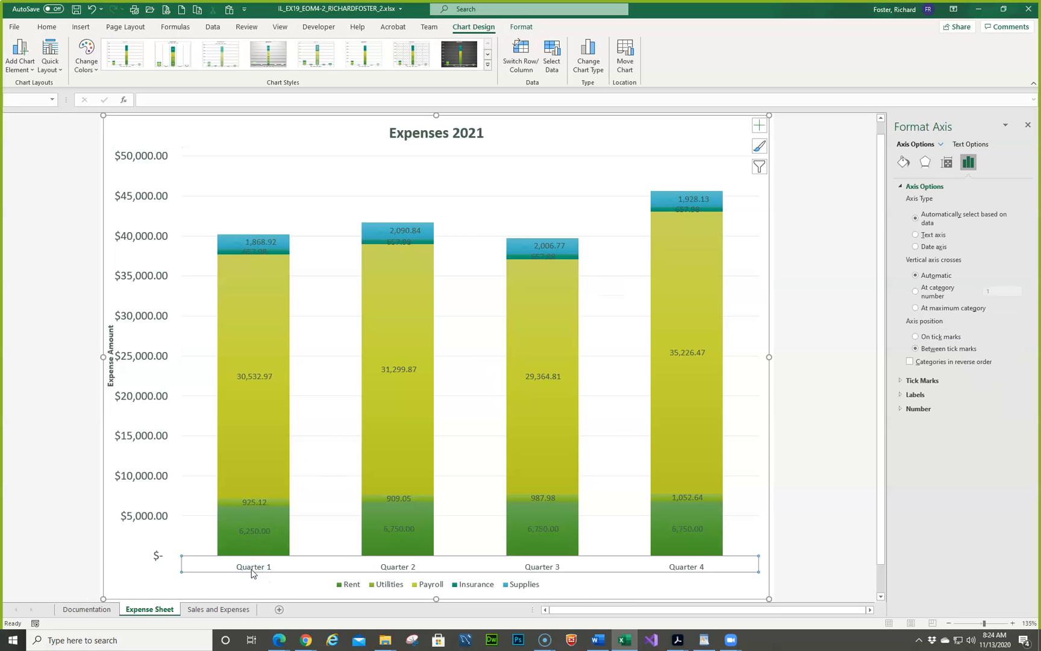
pyautogui.rightClick(253, 569)
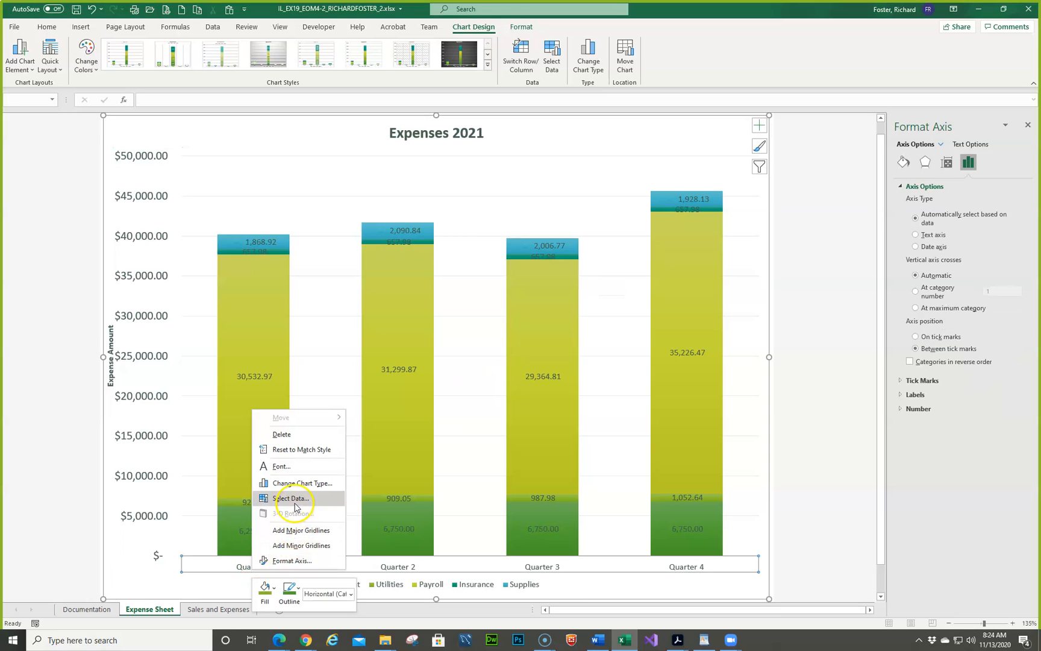
pyautogui.click(282, 466)
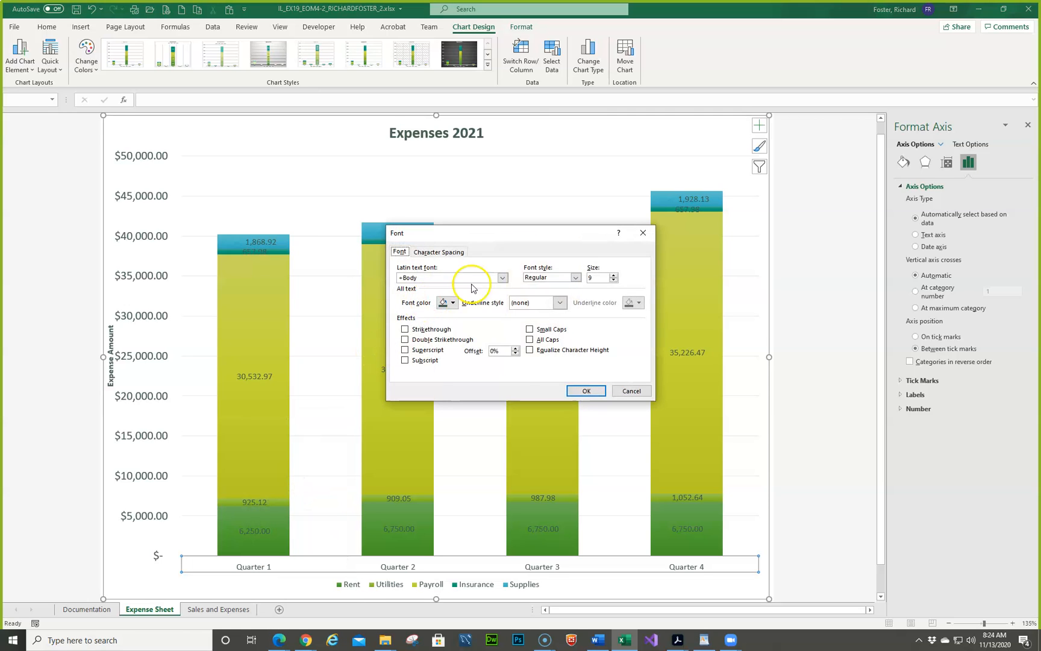
pyautogui.moveTo(604, 281); pyautogui.dragTo(559, 278)
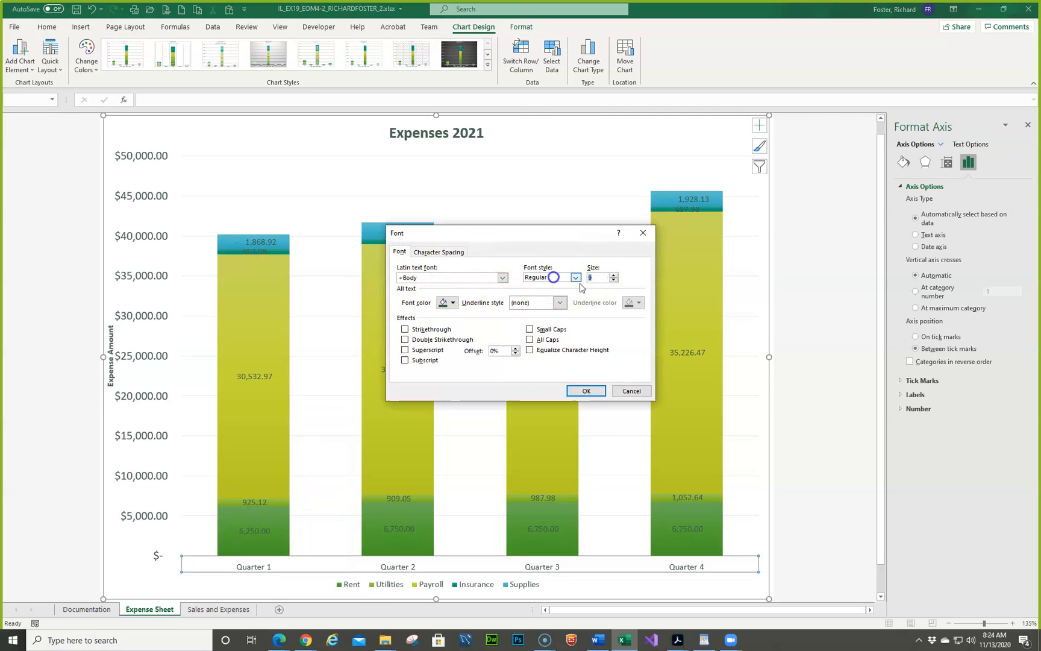
pyautogui.write('12')
pyautogui.press('Return')
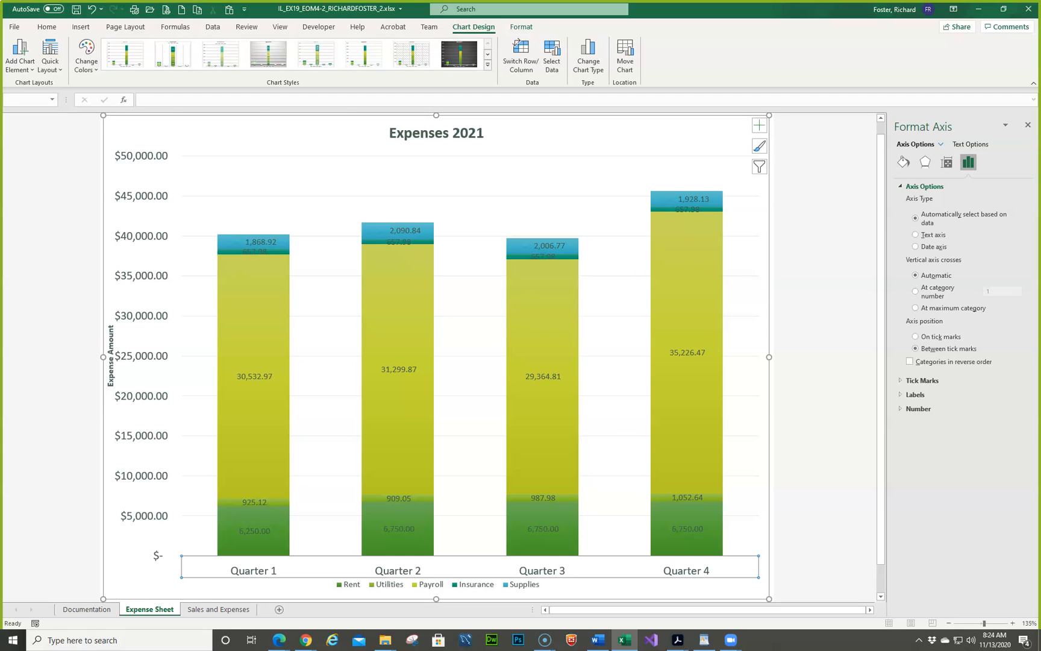
# - Set the font size of the Expenses 2021 chart title to 20
pyautogui.click(453, 138)
pyautogui.rightClick(453, 136)
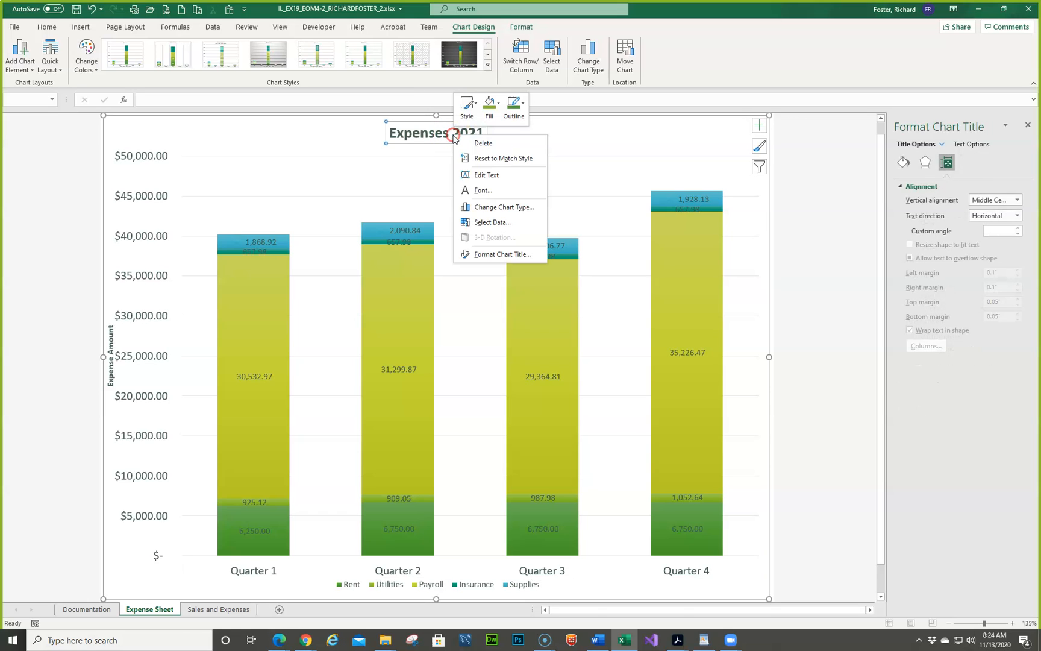
pyautogui.click(482, 190)
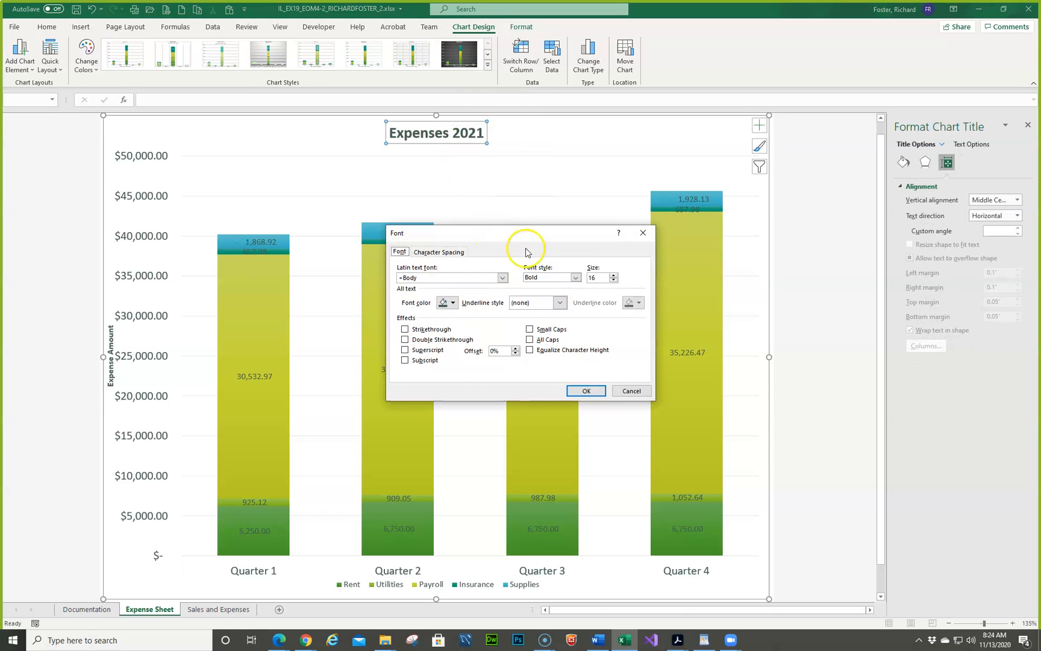
pyautogui.moveTo(605, 279); pyautogui.dragTo(577, 280)
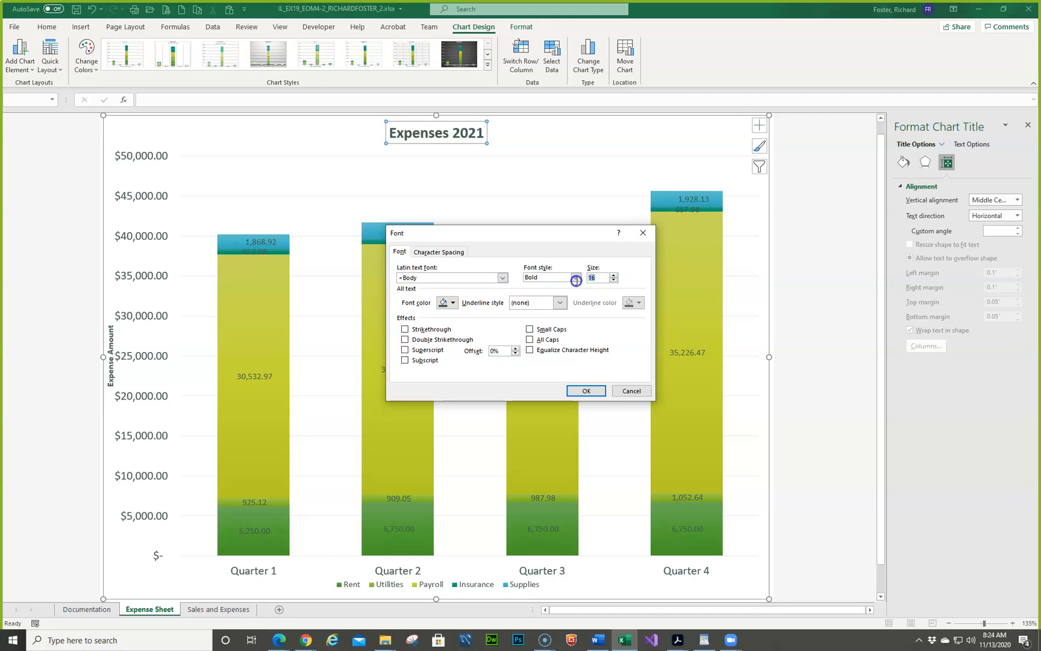
pyautogui.write('20')
pyautogui.press('Return')
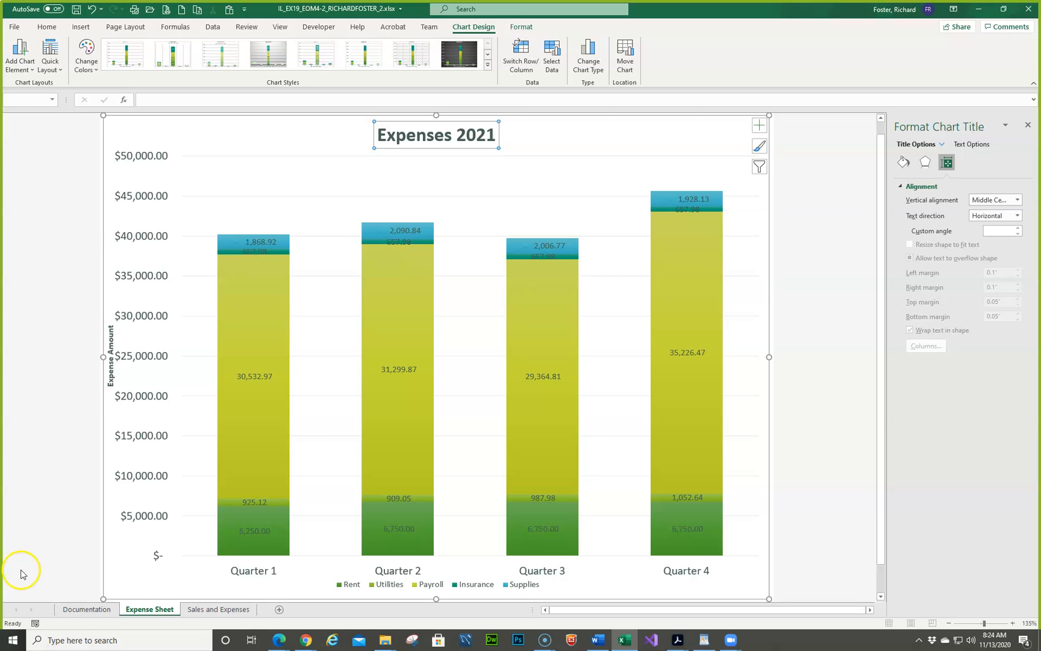
# - Add a chart title to the net profit line chart on the Sales and Expenses sheet
pyautogui.click(199, 609)
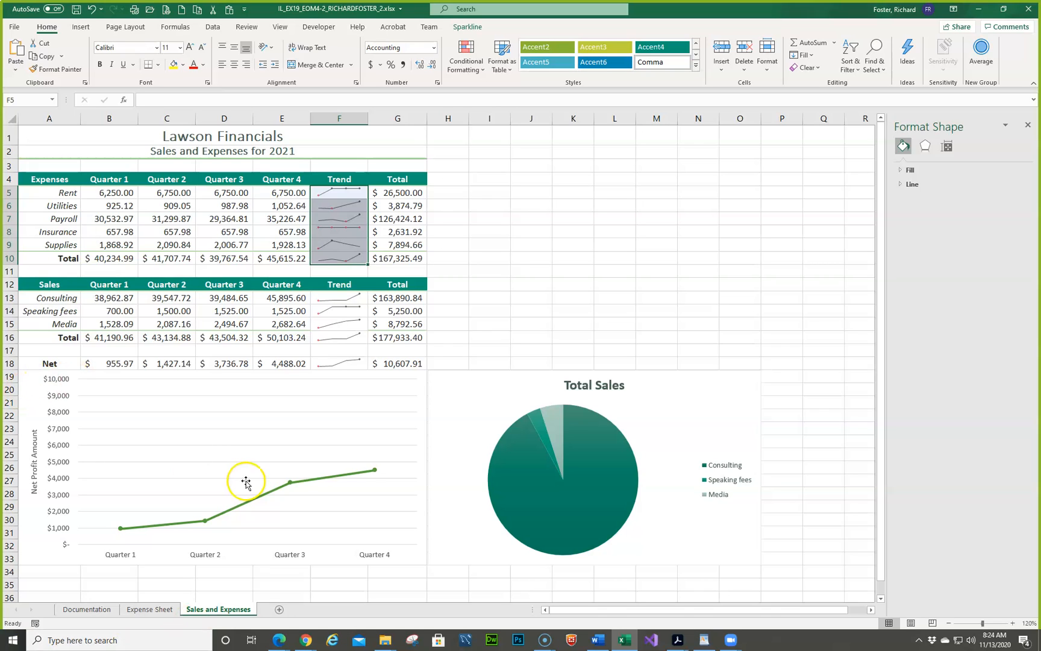
pyautogui.click(212, 443)
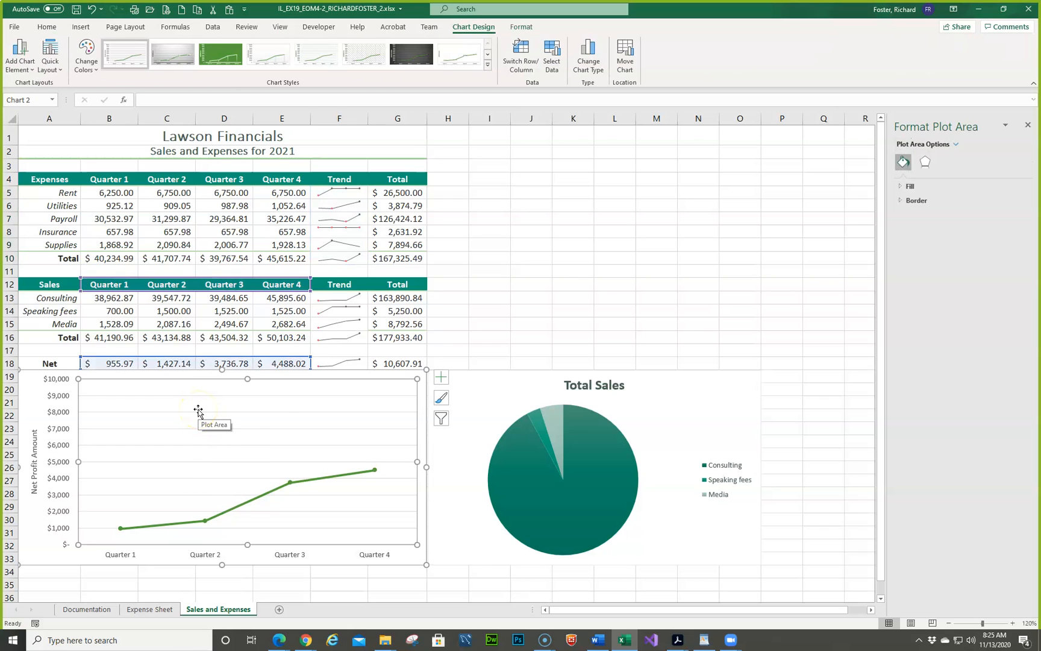
pyautogui.rightClick(198, 411)
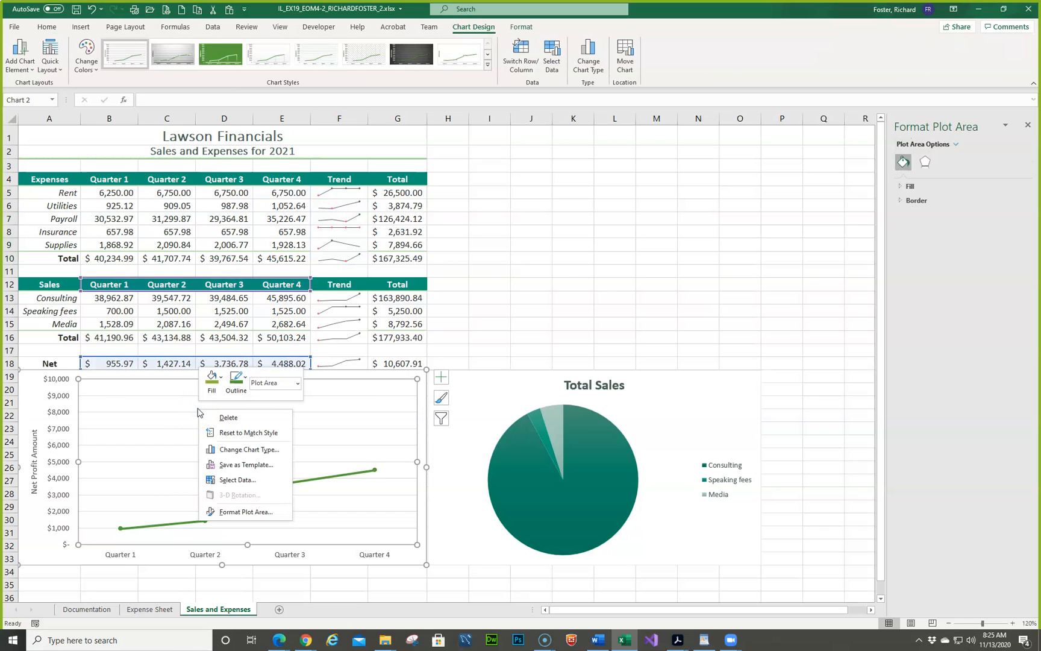
pyautogui.click(441, 378)
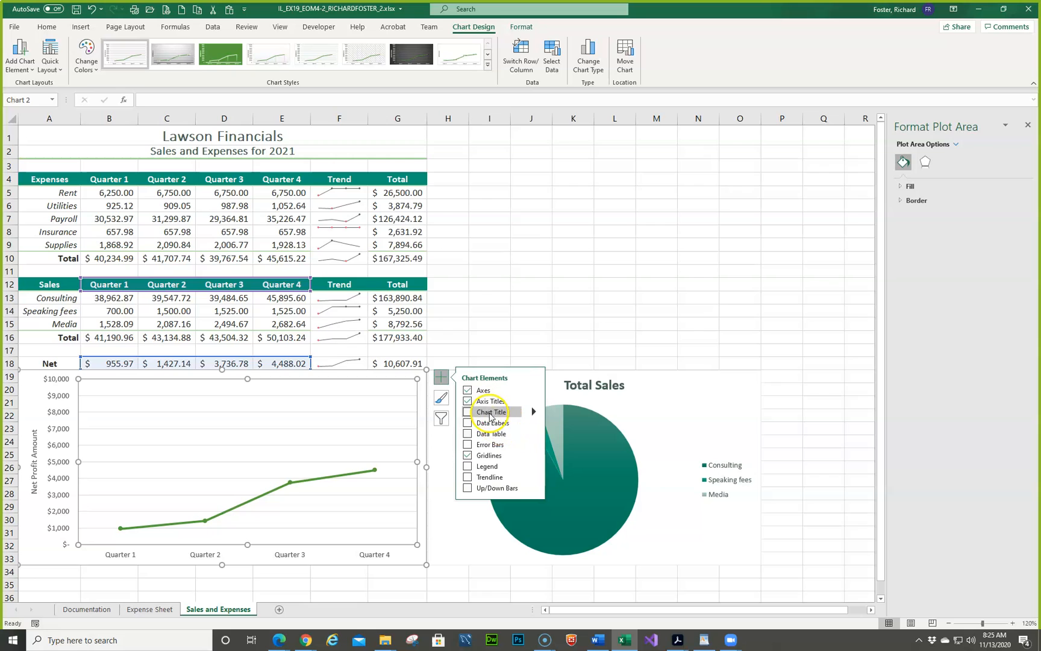
pyautogui.click(490, 413)
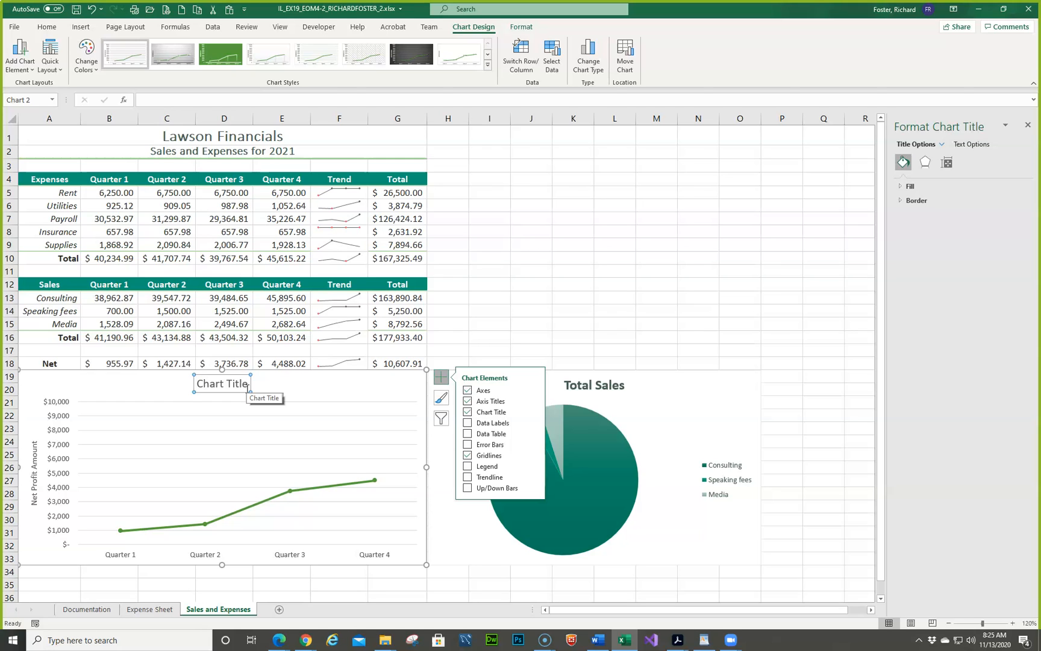
# - Replace the net profit line chart's placeholder title with Net Profit/Loss 2021
pyautogui.click(193, 385)
pyautogui.doubleClick(205, 385)
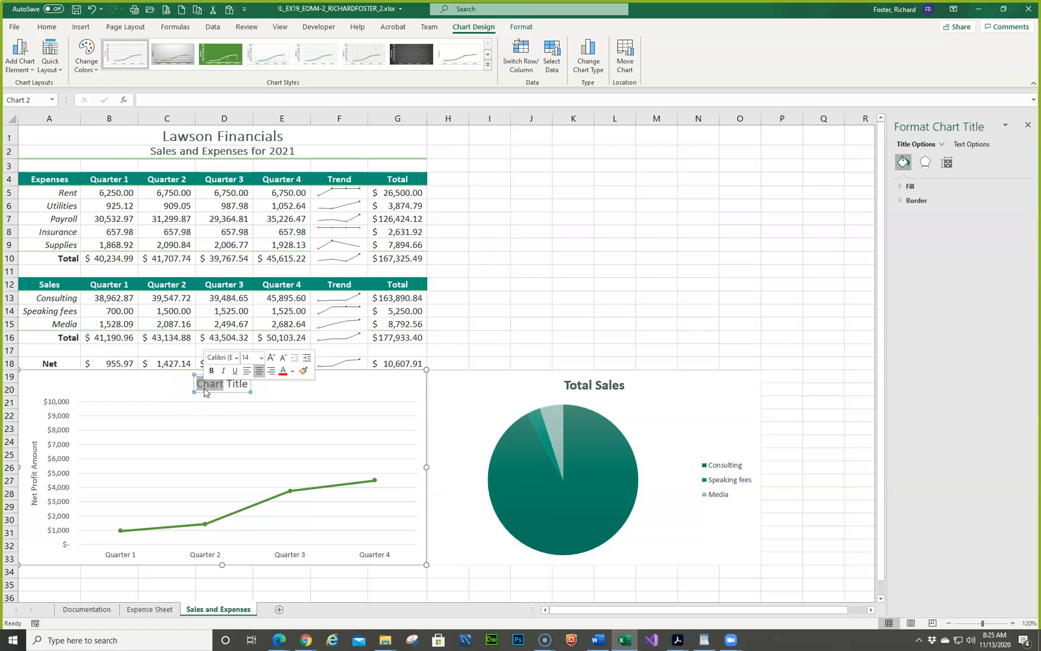
pyautogui.press('Delete')
pyautogui.press('Delete')
pyautogui.press('Delete')
pyautogui.press('Delete')
pyautogui.press('Delete')
pyautogui.press('Delete')
pyautogui.press('Delete')
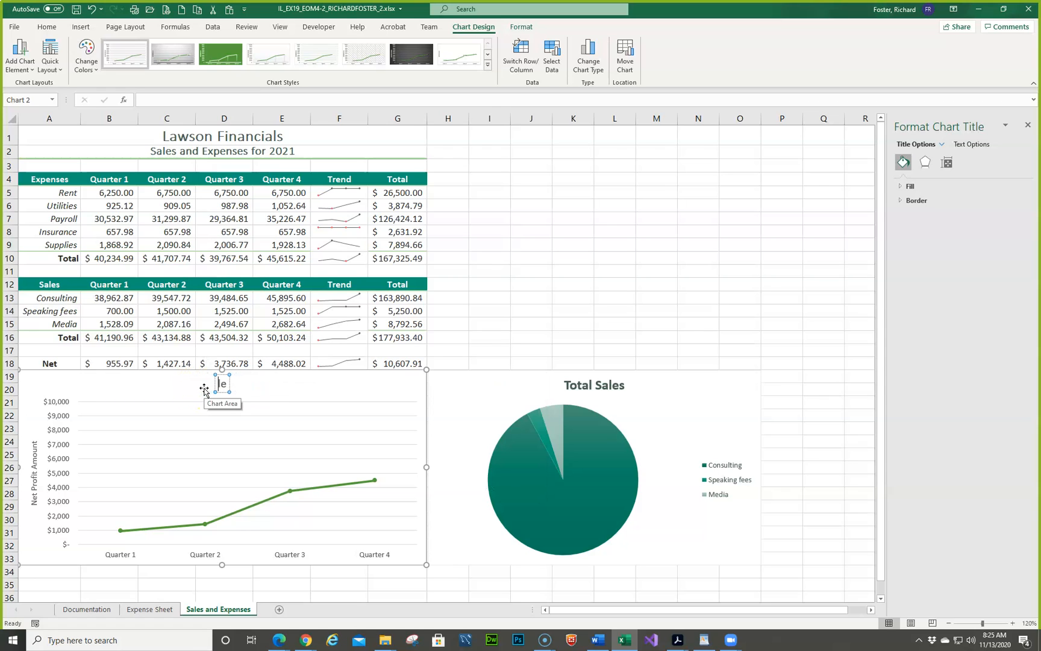
pyautogui.write('Net Profit')
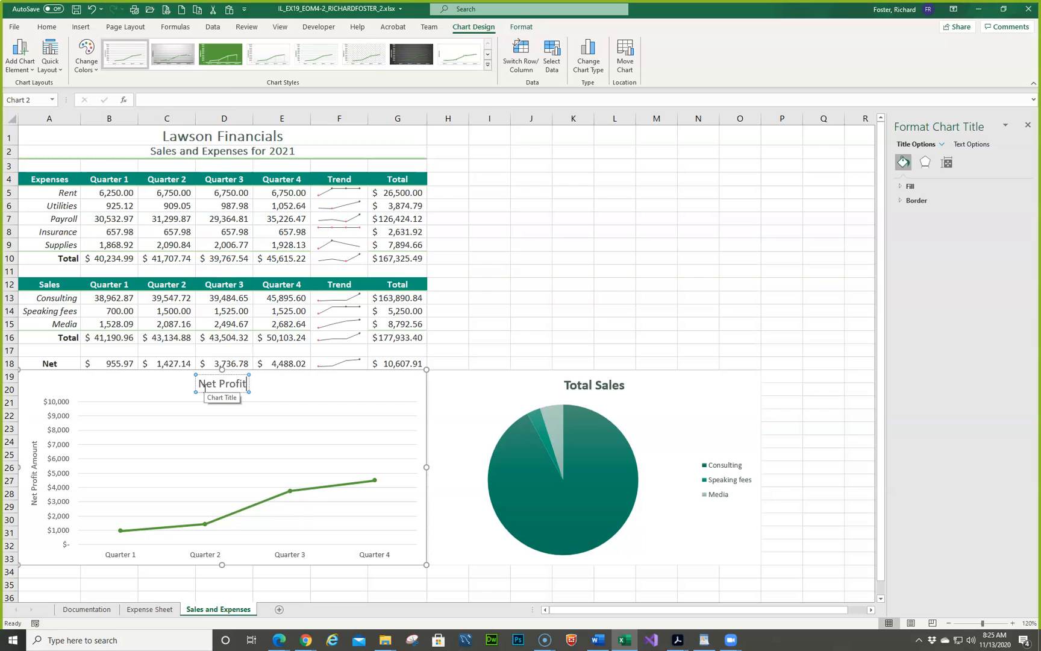
pyautogui.write('/Loss')
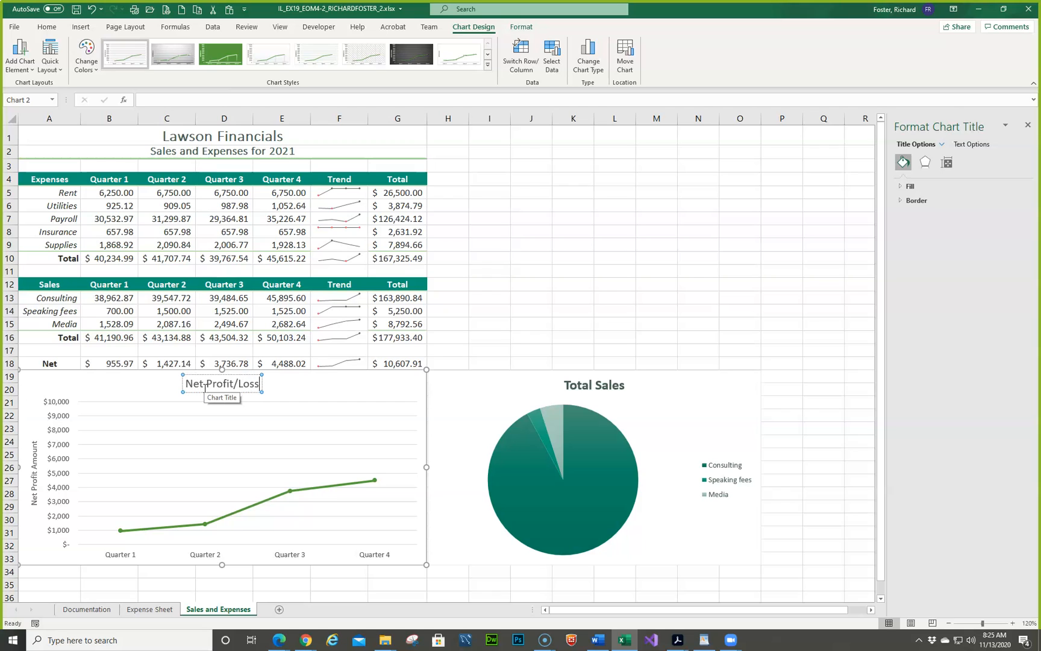
pyautogui.write(' 202')
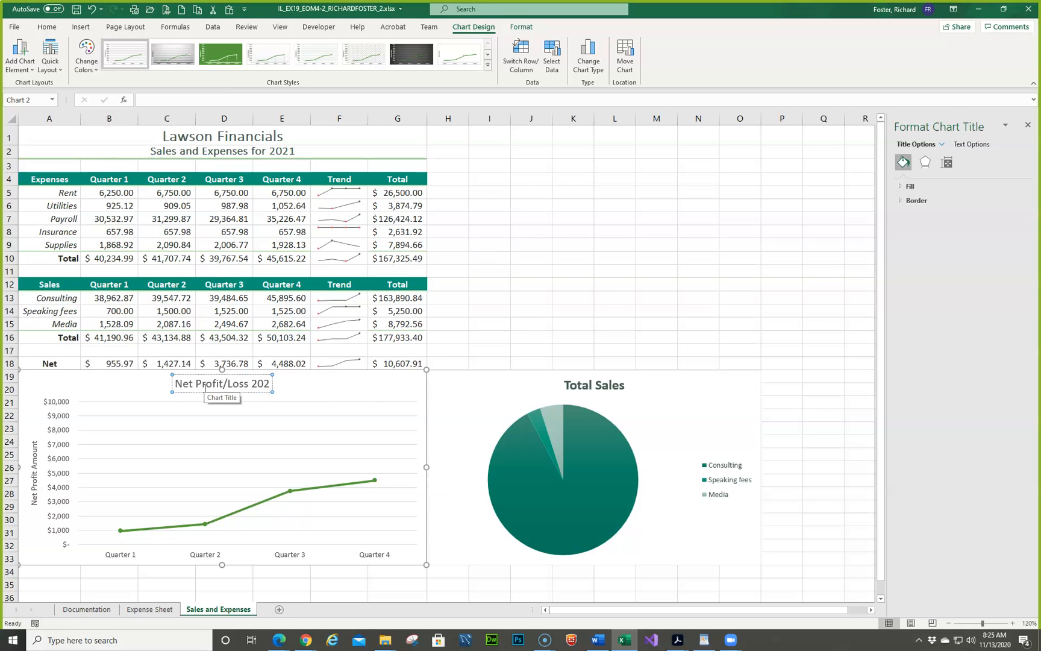
pyautogui.write('1')
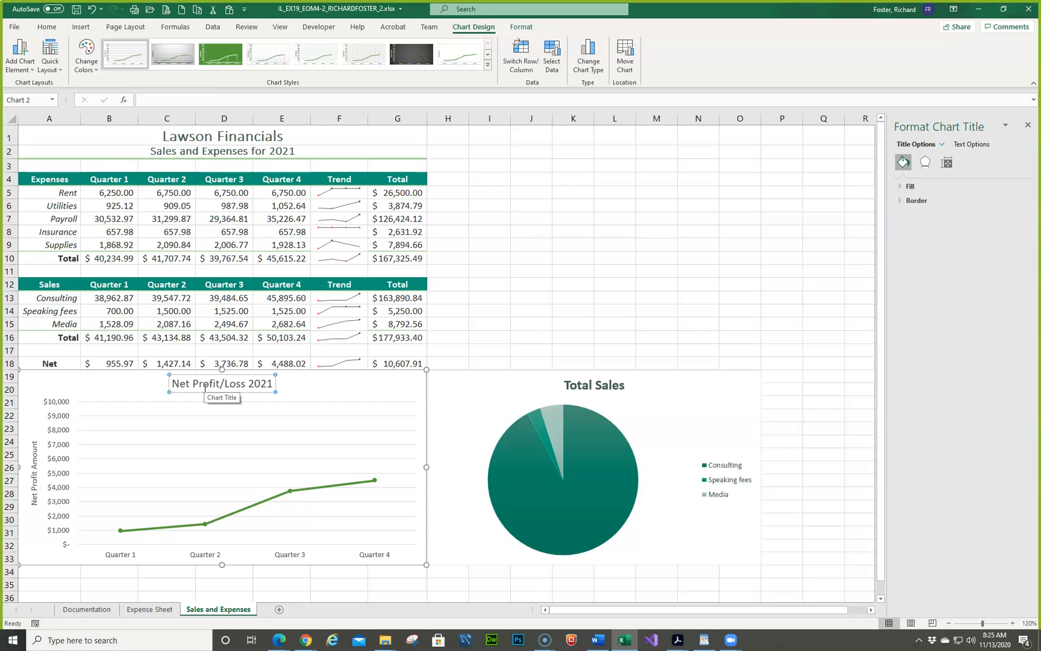
pyautogui.click(598, 640)
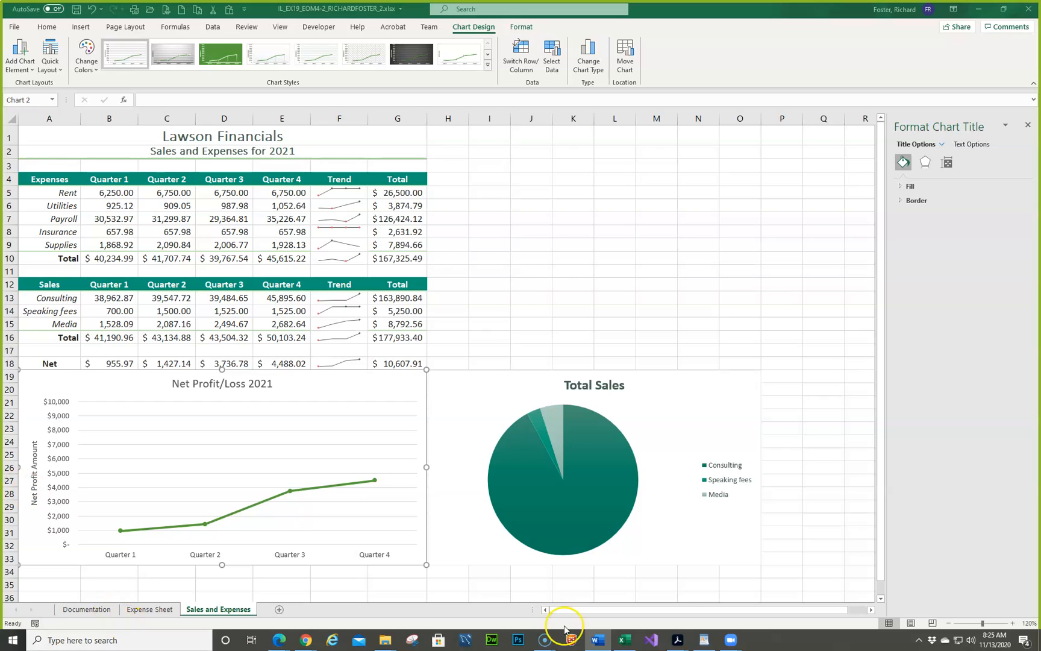
pyautogui.click(272, 384)
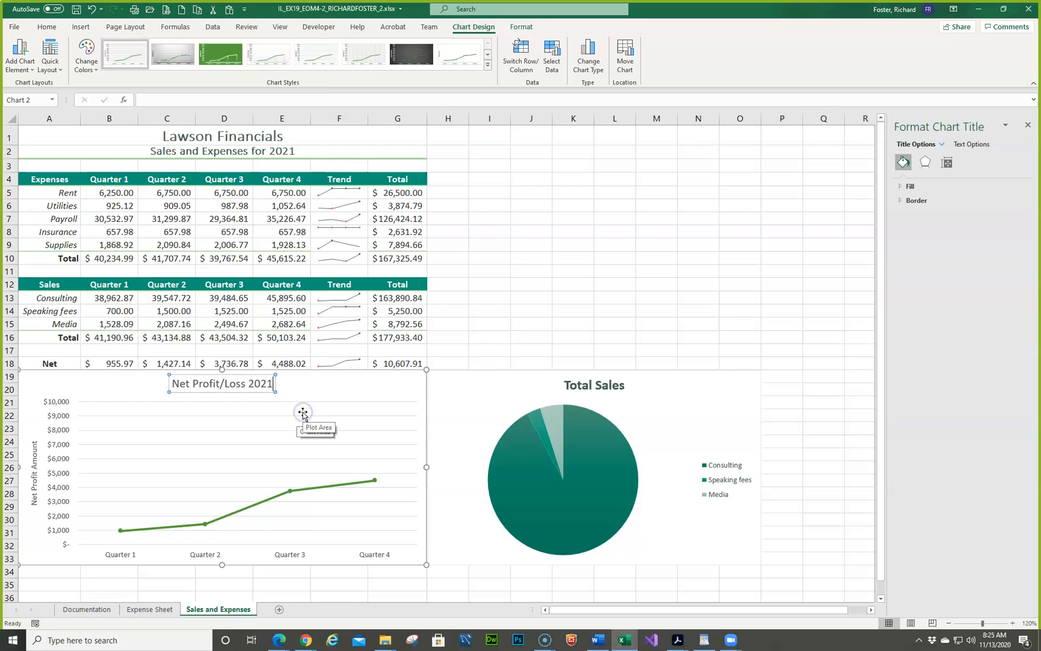
# - Examine the net profit line chart's element list and its plot area fill, border and effects options
pyautogui.rightClick(306, 406)
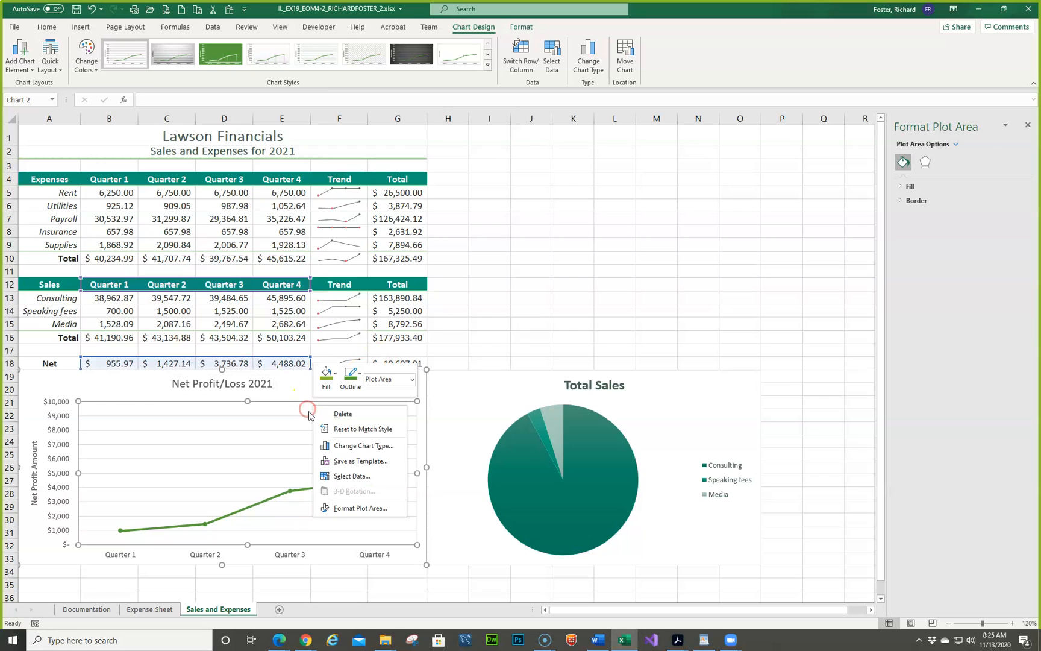
pyautogui.click(262, 420)
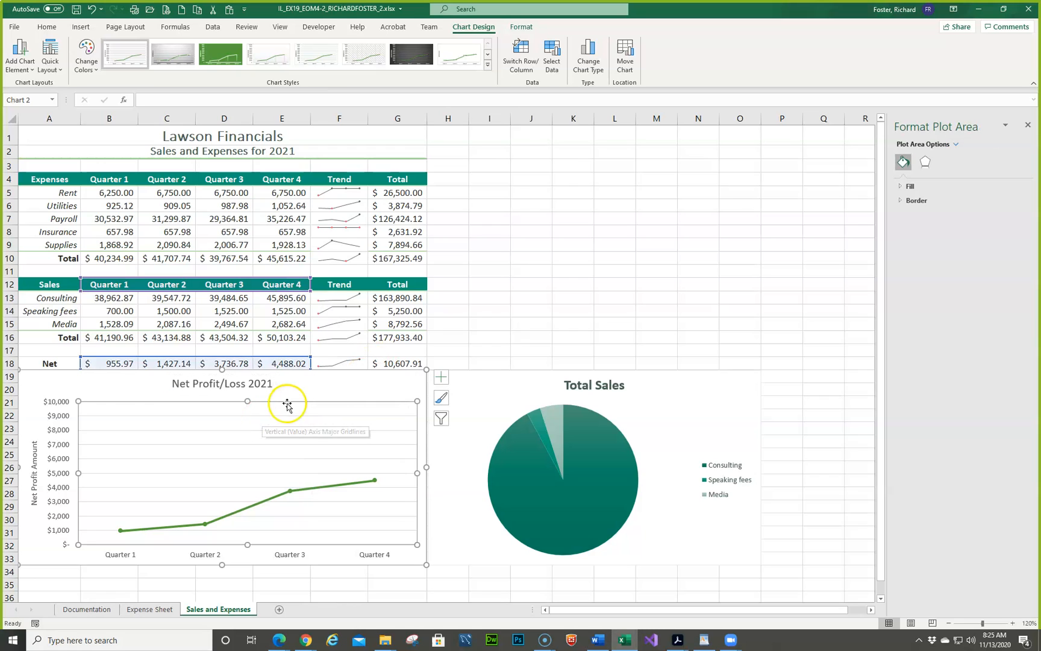
pyautogui.rightClick(312, 421)
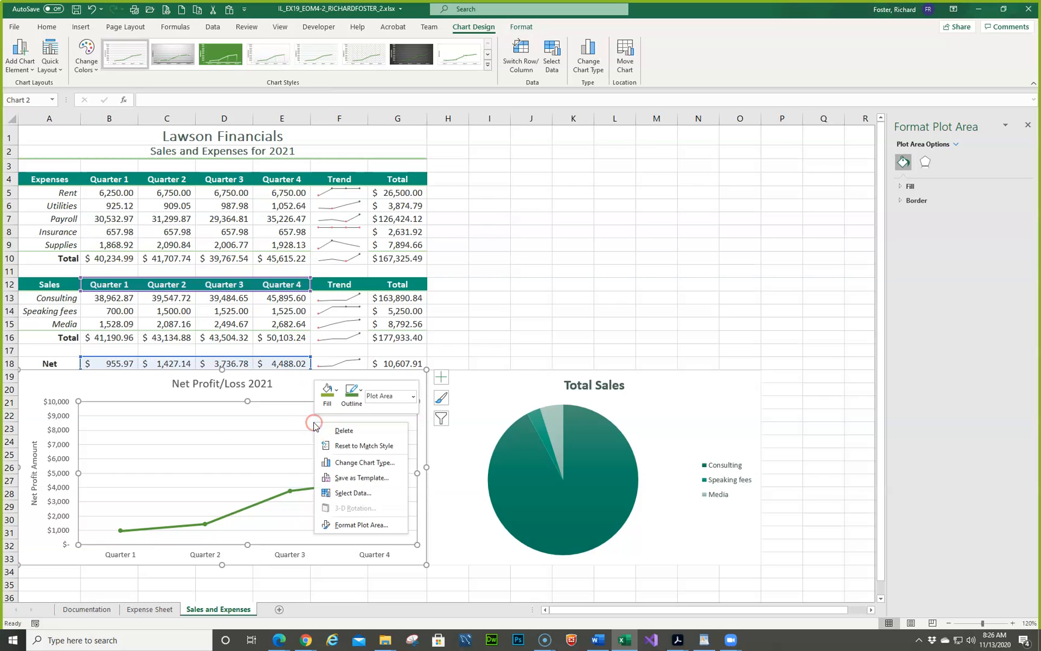
pyautogui.click(348, 524)
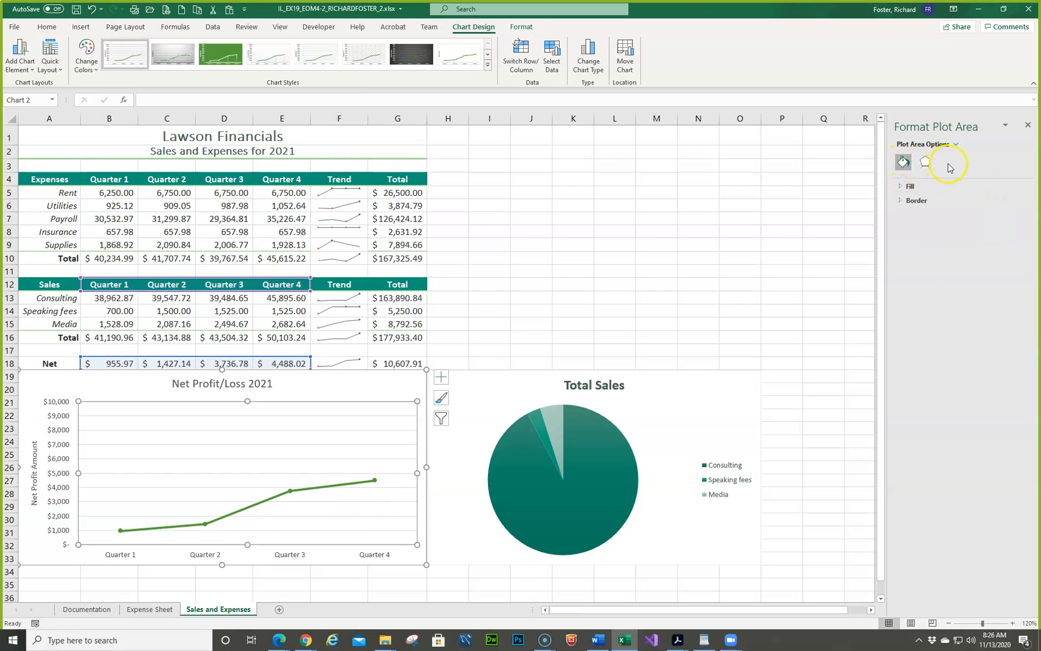
pyautogui.click(1028, 124)
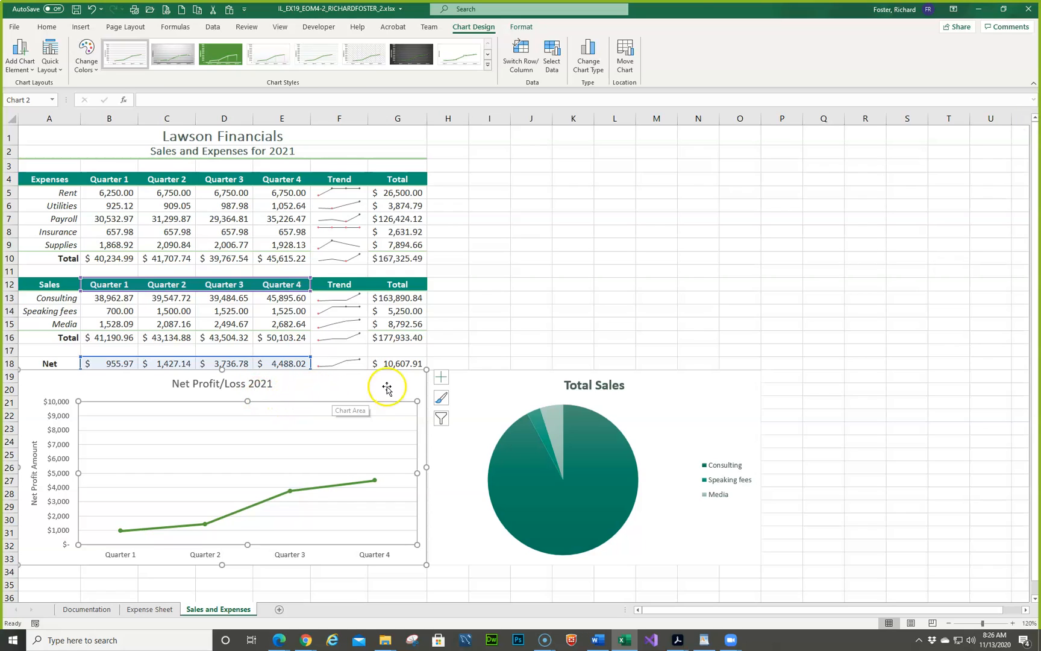
pyautogui.click(441, 377)
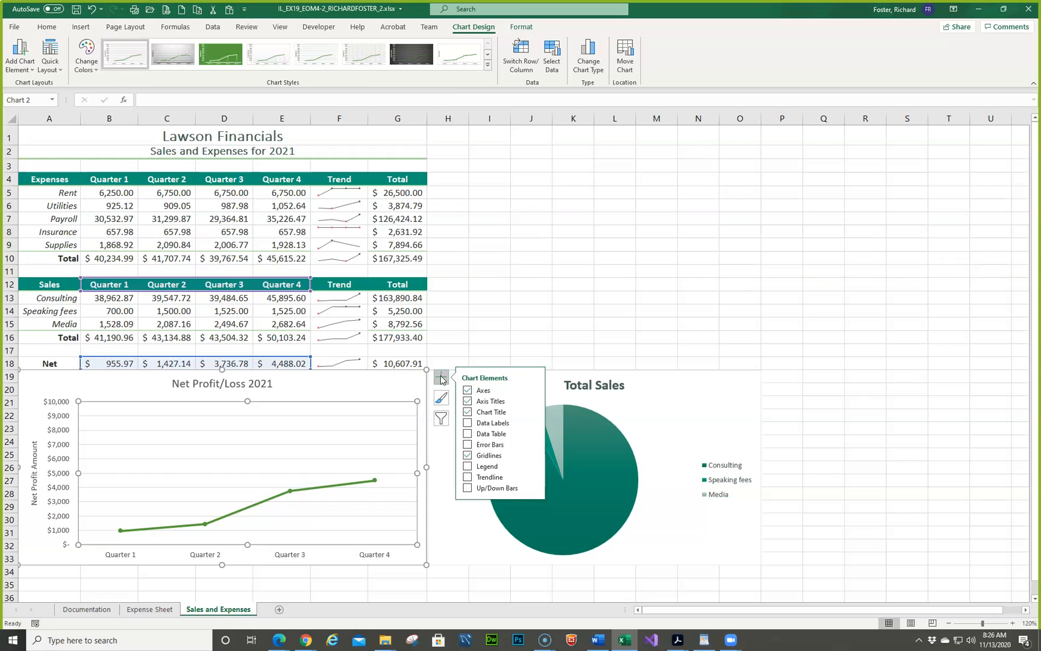
pyautogui.click(398, 409)
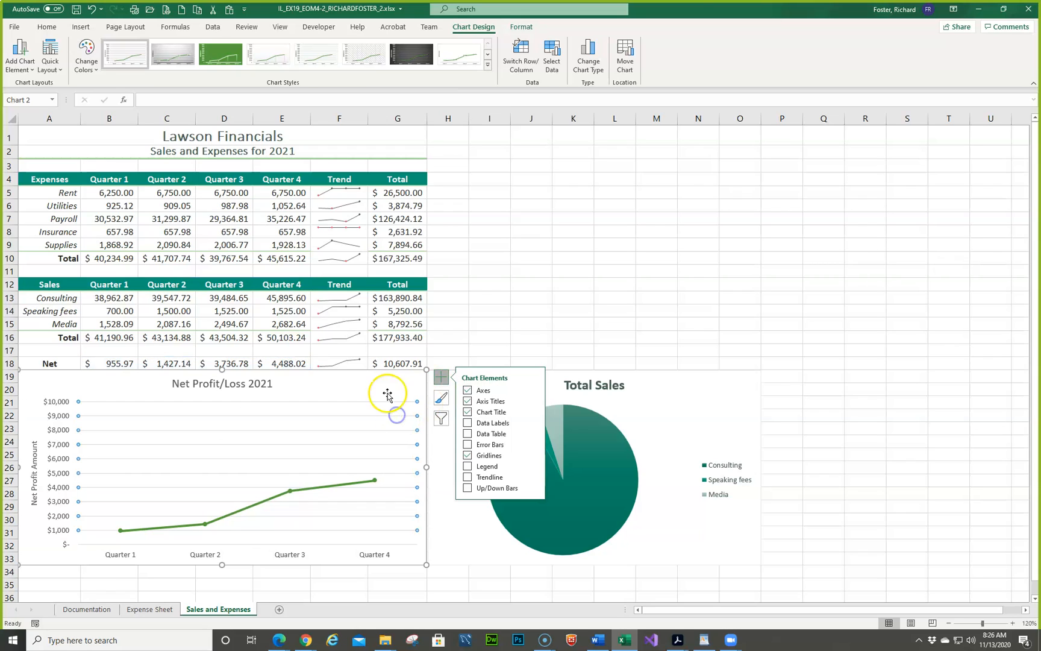
pyautogui.rightClick(382, 396)
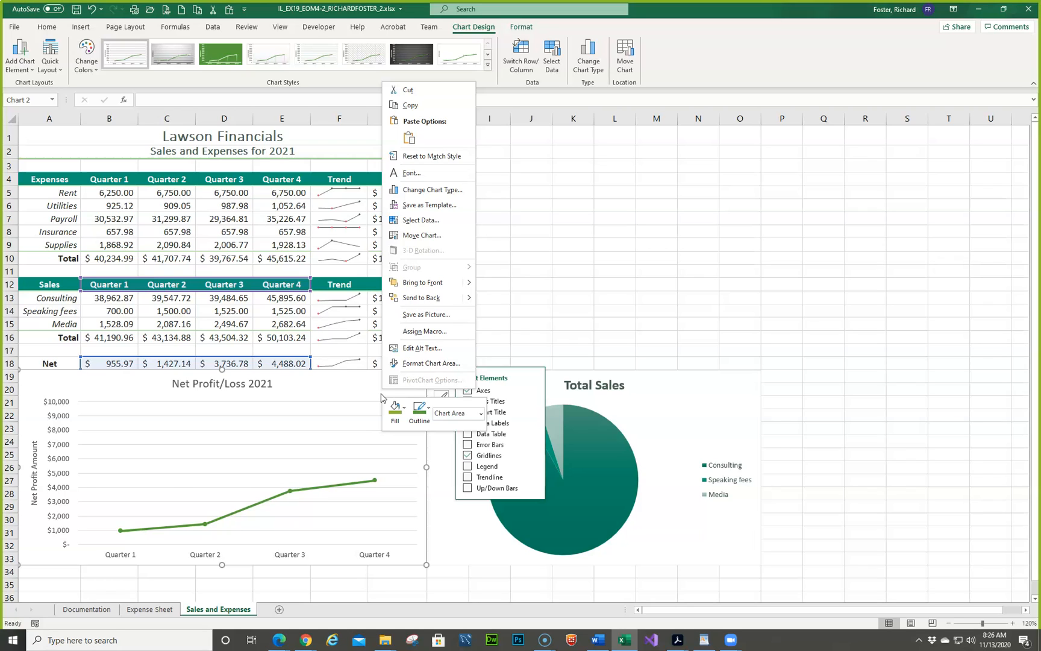
pyautogui.press('Escape')
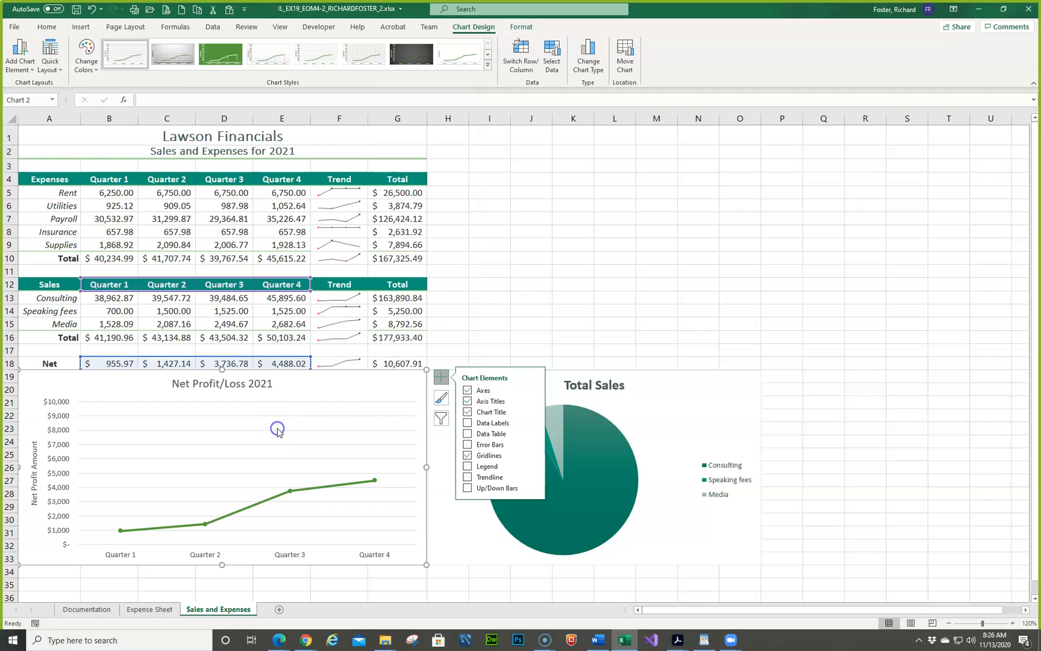
pyautogui.rightClick(211, 419)
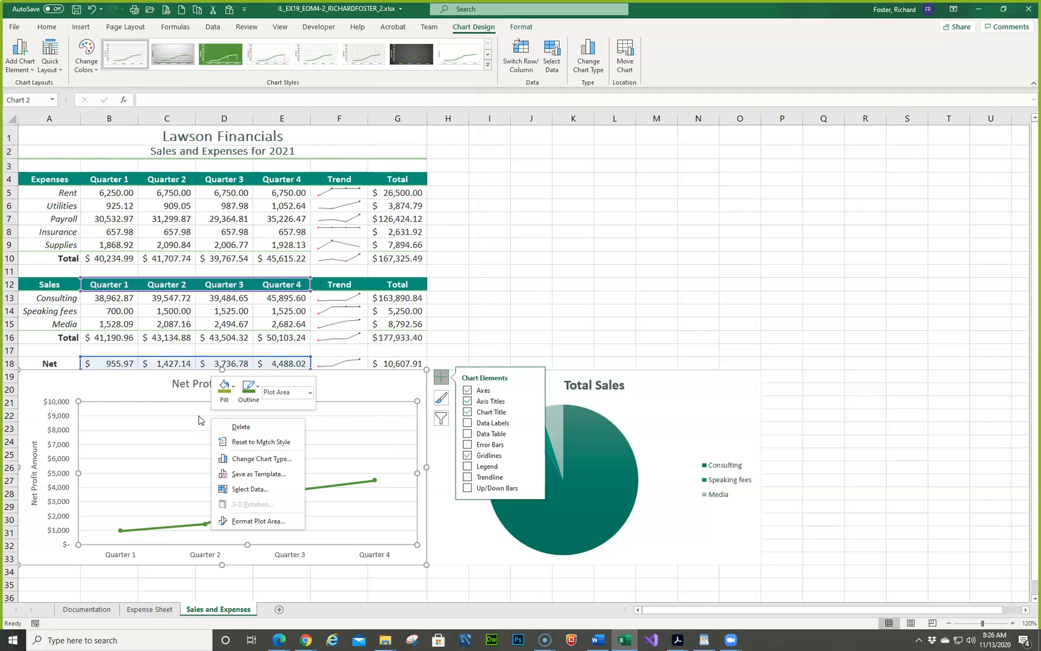
pyautogui.click(241, 522)
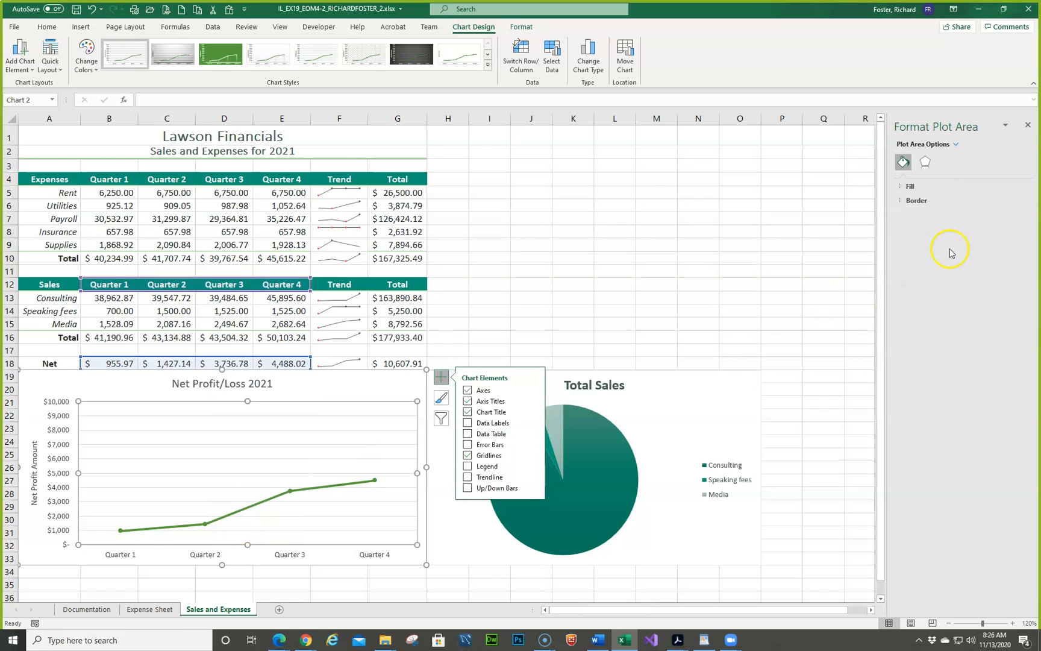
pyautogui.click(927, 164)
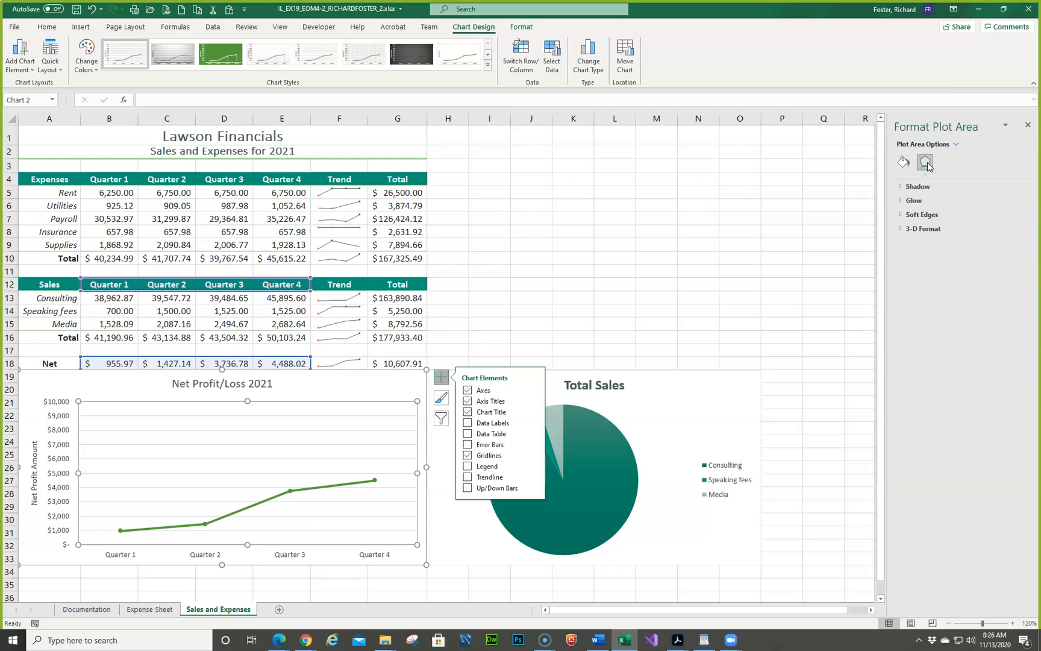
pyautogui.click(956, 145)
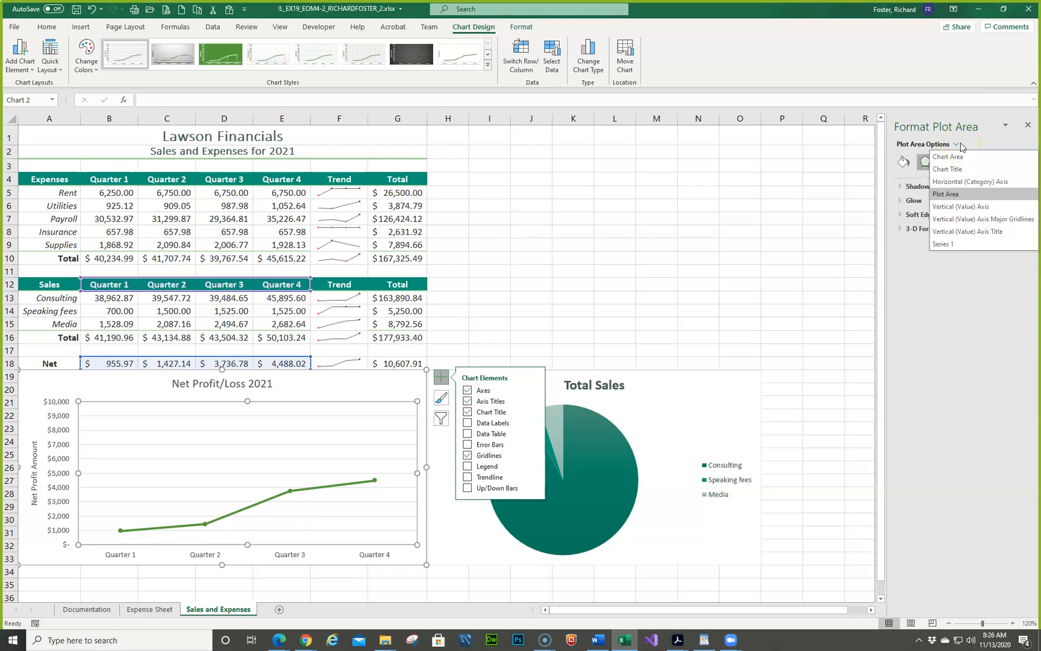
pyautogui.click(310, 452)
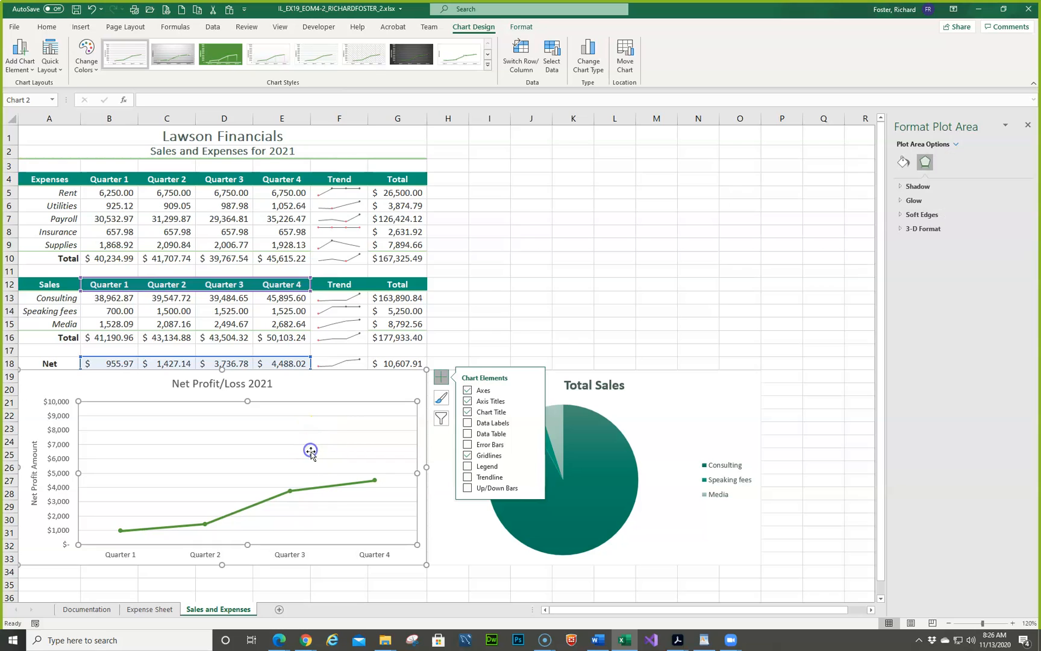
pyautogui.click(531, 311)
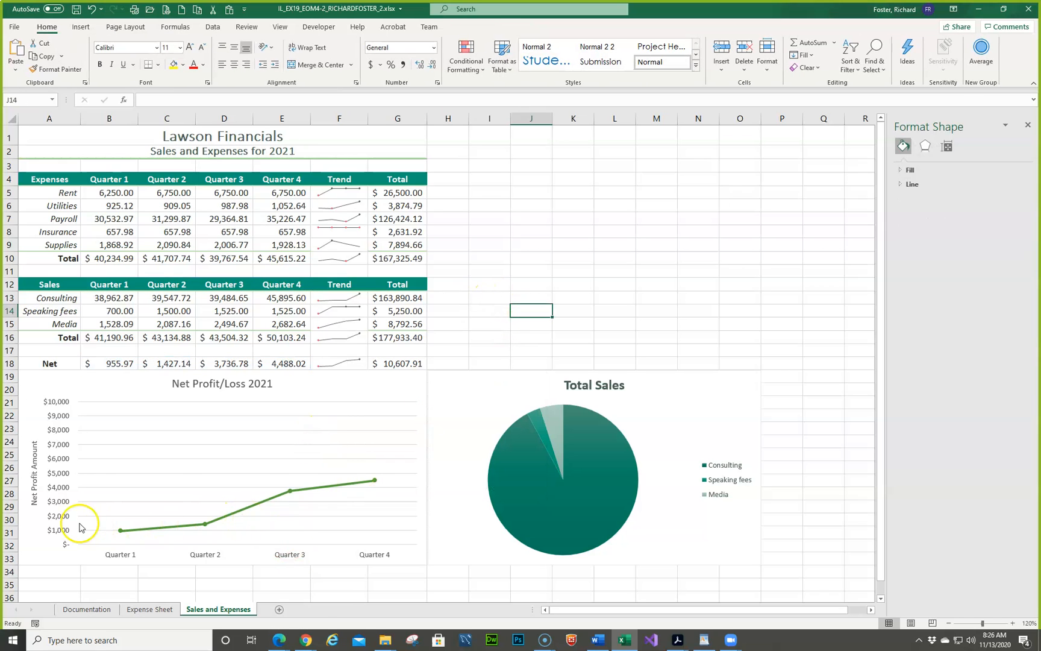
# - Set the maximum bound of the net profit line chart's vertical axis to 5000
pyautogui.click(62, 485)
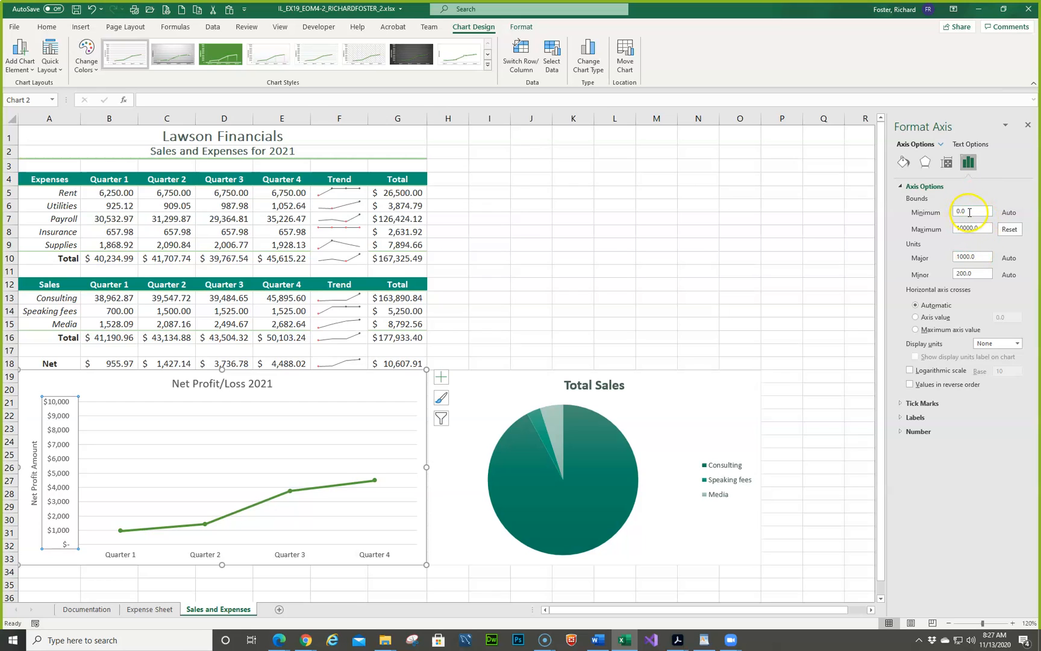
pyautogui.moveTo(987, 228); pyautogui.dragTo(936, 235)
pyautogui.write('50')
pyautogui.press('Return')
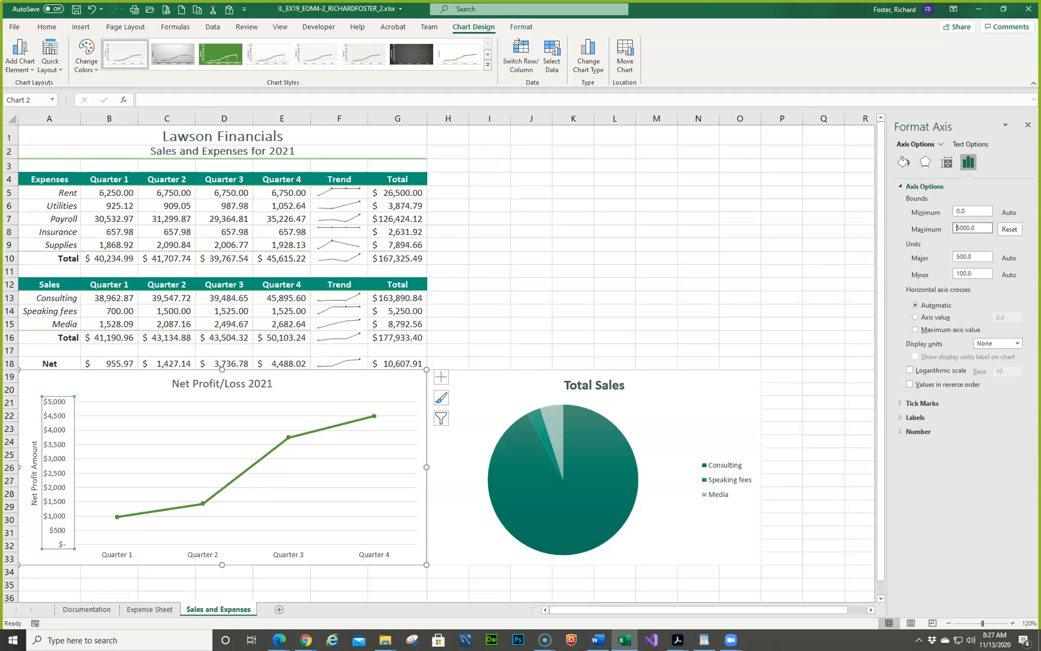
pyautogui.click(89, 403)
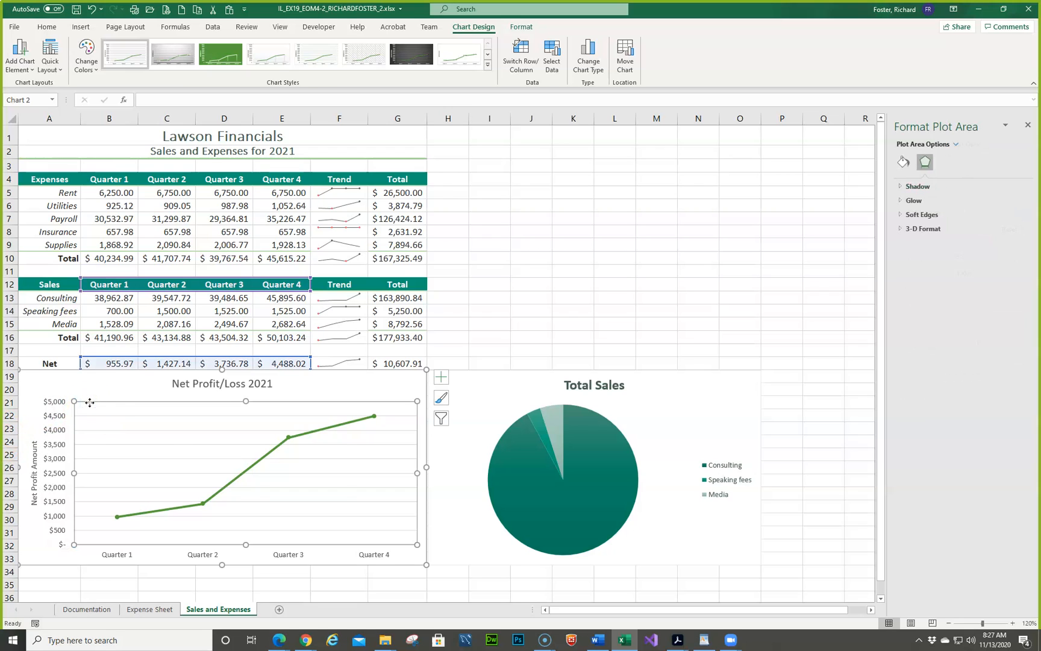
# - Apply a Dark Teal, Accent 4 outline to the chart area of the net profit line chart
pyautogui.click(470, 27)
pyautogui.click(153, 380)
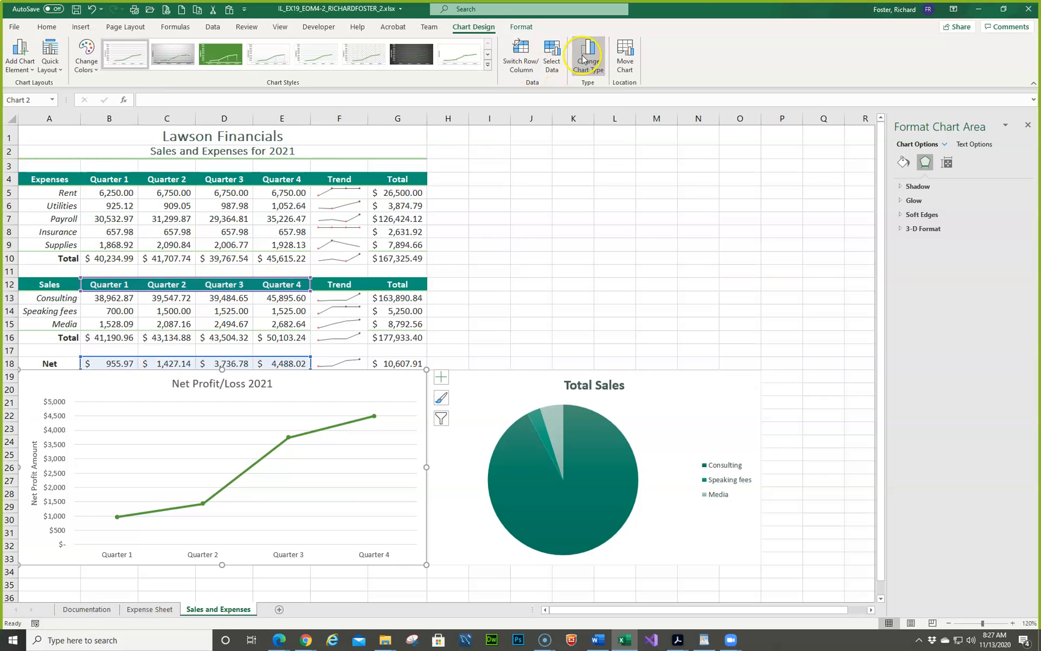
pyautogui.click(523, 27)
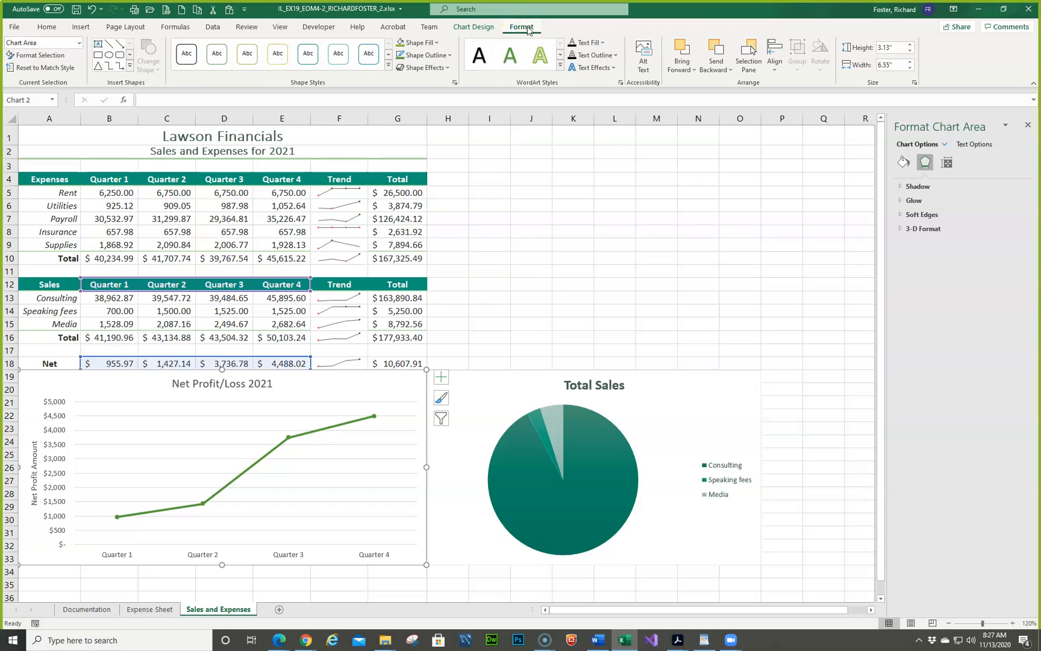
pyautogui.click(449, 55)
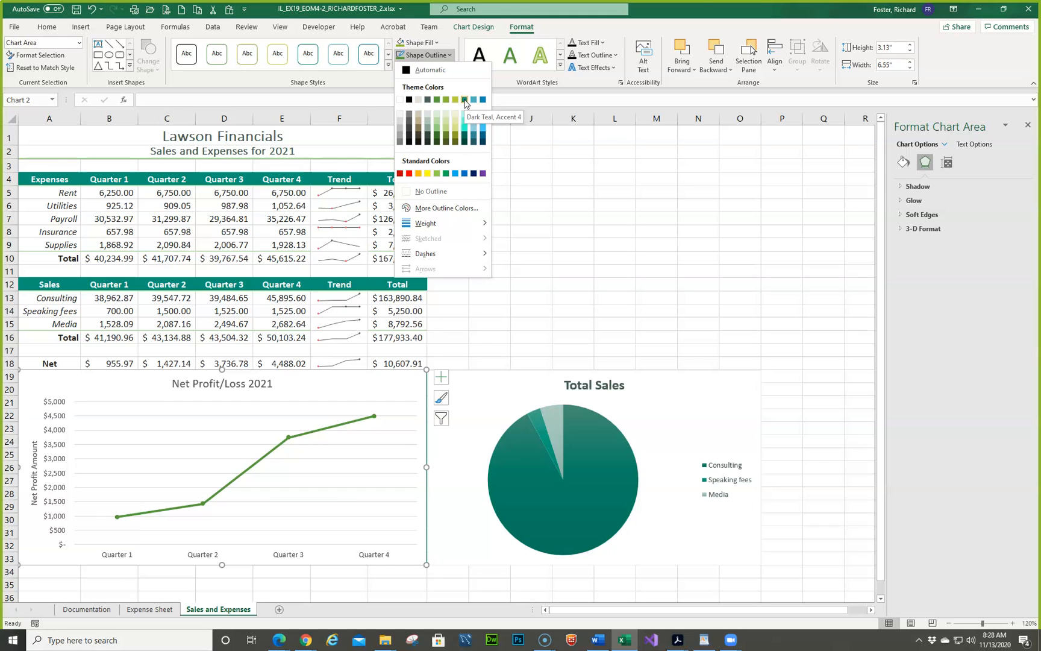
pyautogui.click(464, 101)
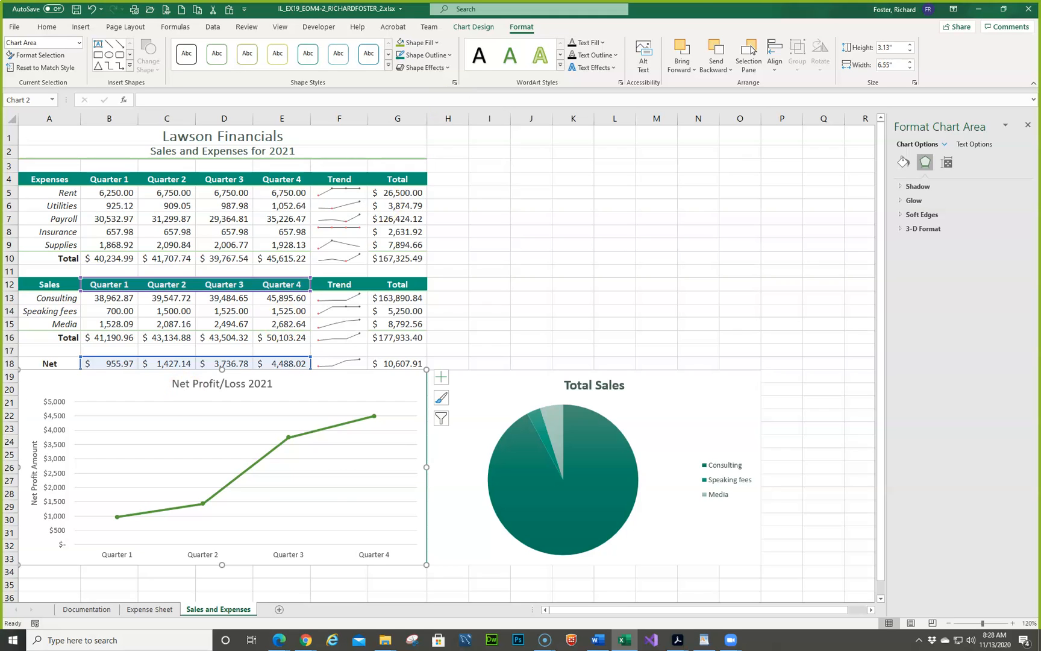
pyautogui.click(521, 308)
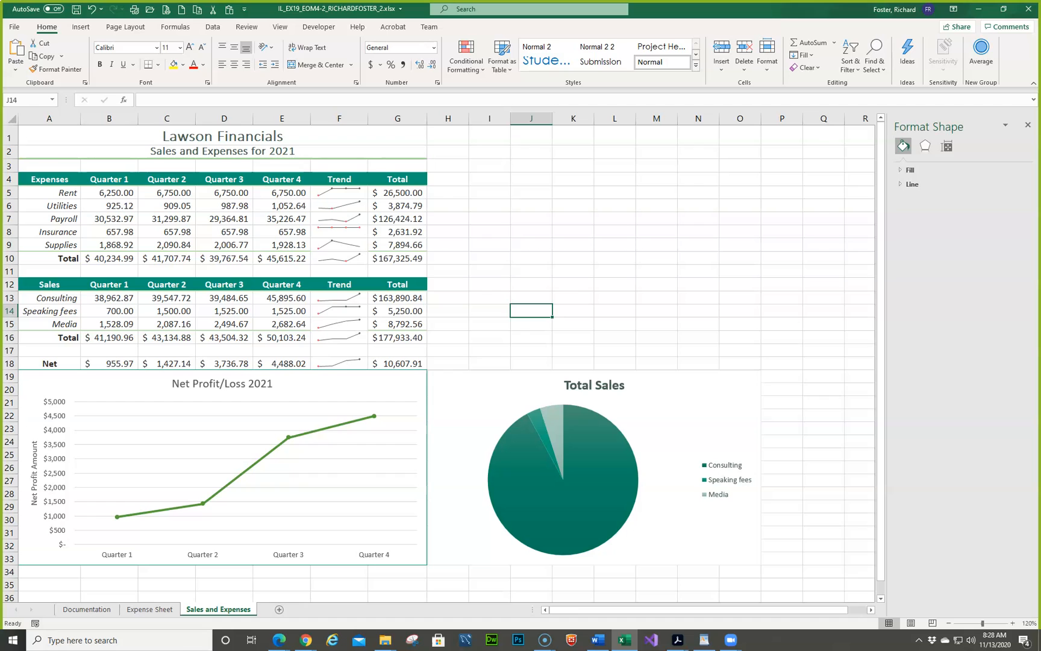
# - Examine the net profit line chart's element list and the formatting options of its plot area and chart area
pyautogui.click(243, 472)
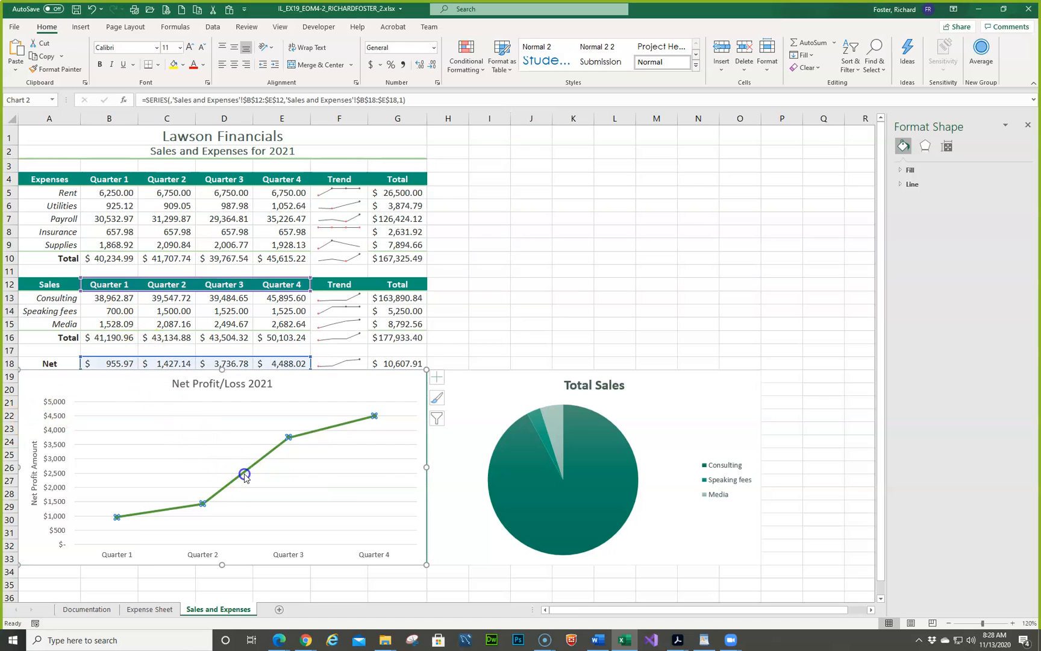
pyautogui.click(442, 378)
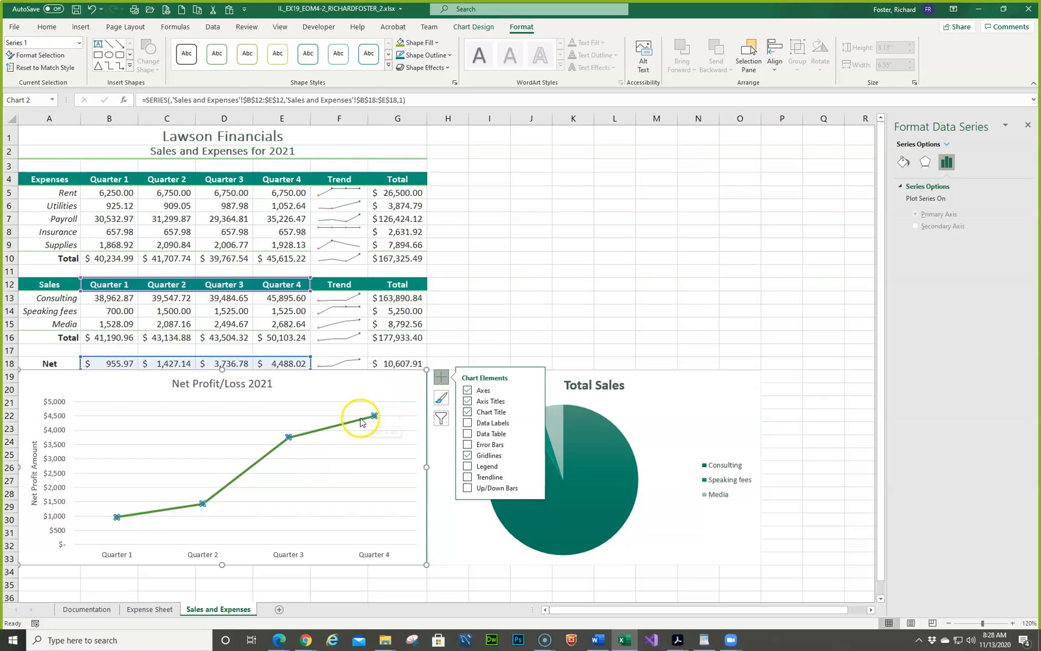
pyautogui.click(347, 396)
pyautogui.rightClick(289, 404)
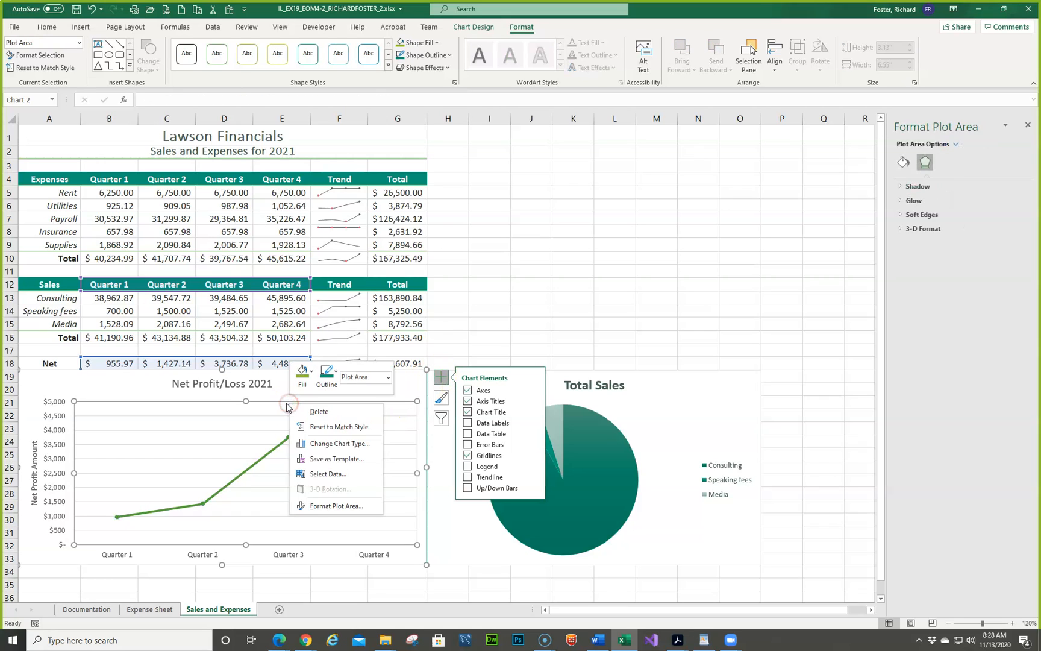
pyautogui.click(314, 506)
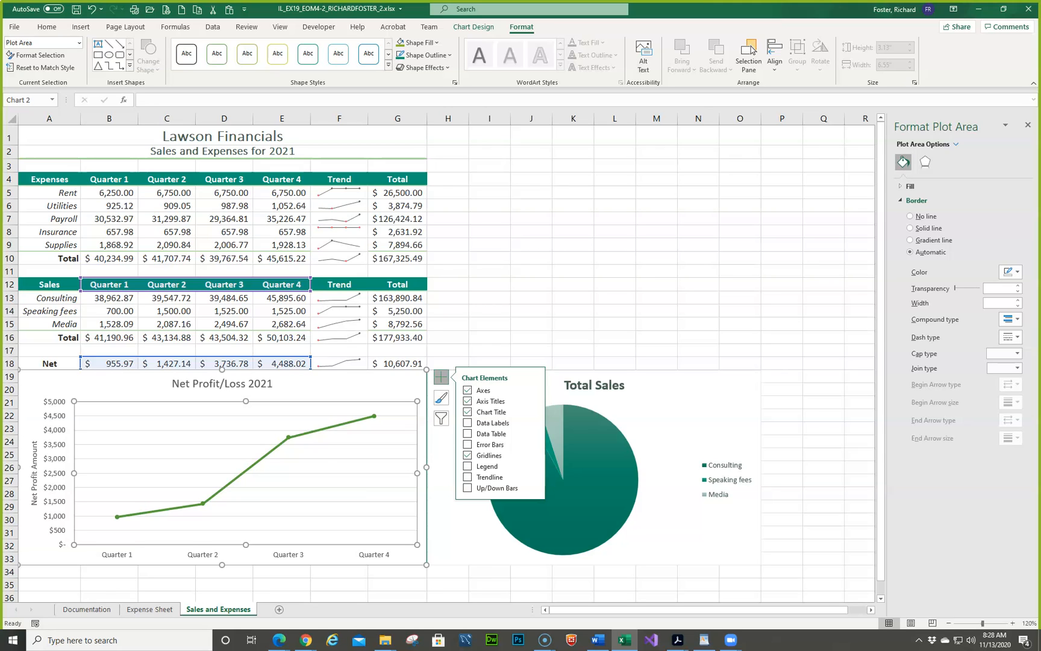
pyautogui.click(104, 381)
pyautogui.rightClick(105, 382)
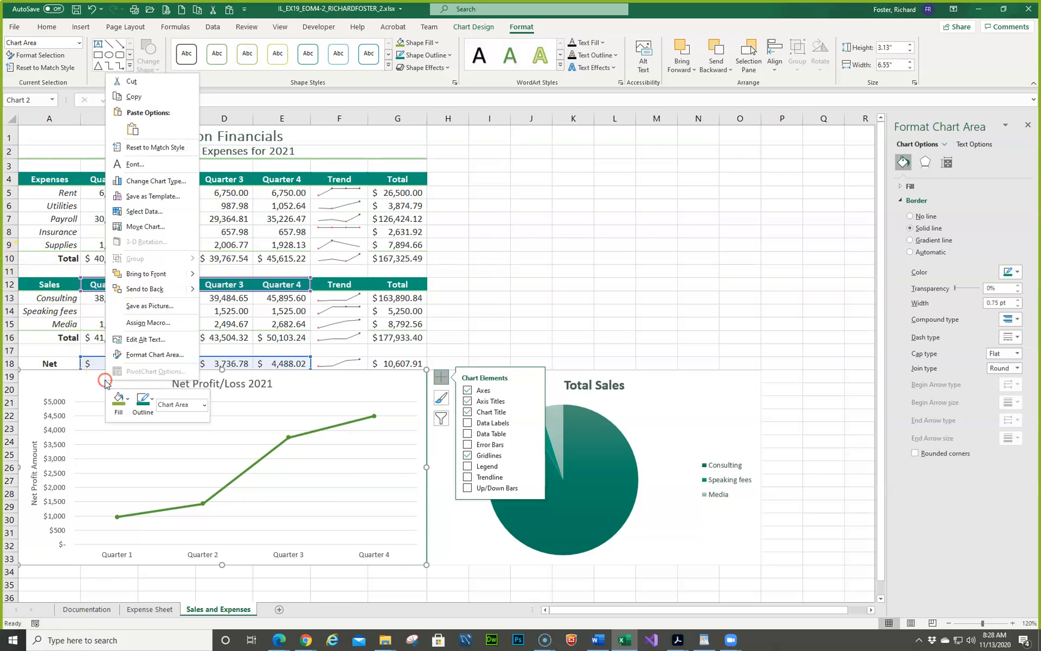
pyautogui.click(132, 356)
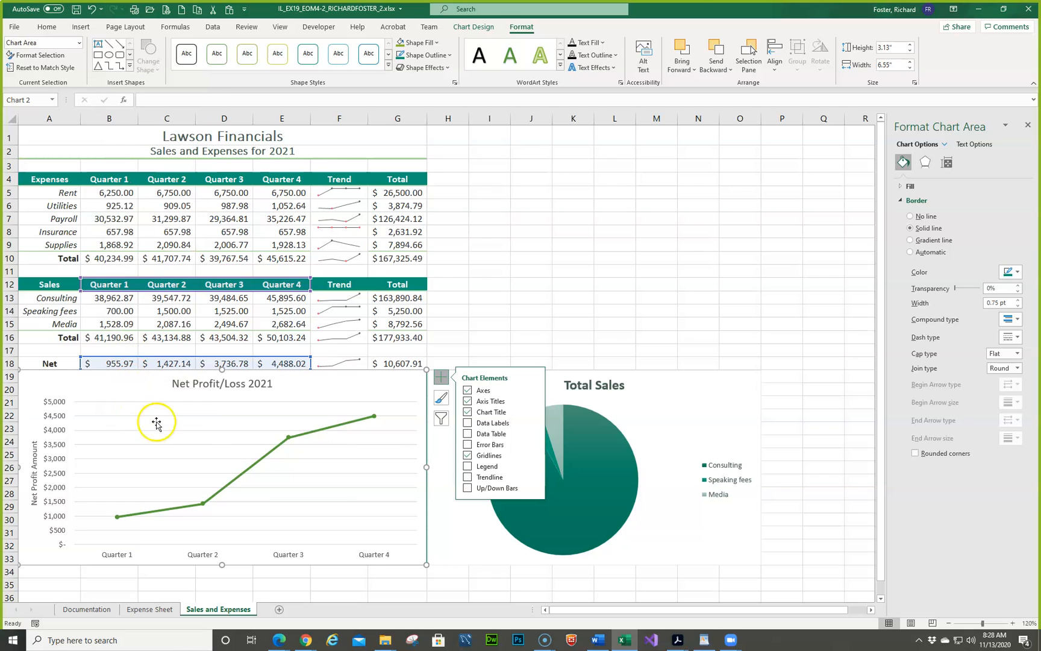
# - Add a trendline to the net profit line chart, keeping the default type
pyautogui.click(488, 477)
pyautogui.click(535, 477)
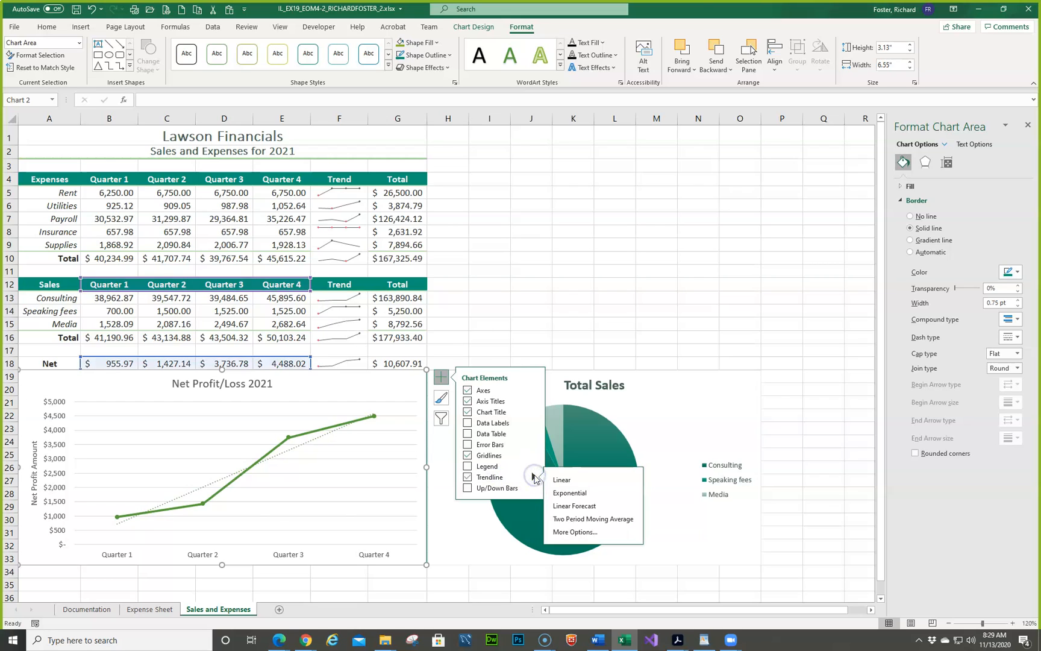
pyautogui.click(357, 480)
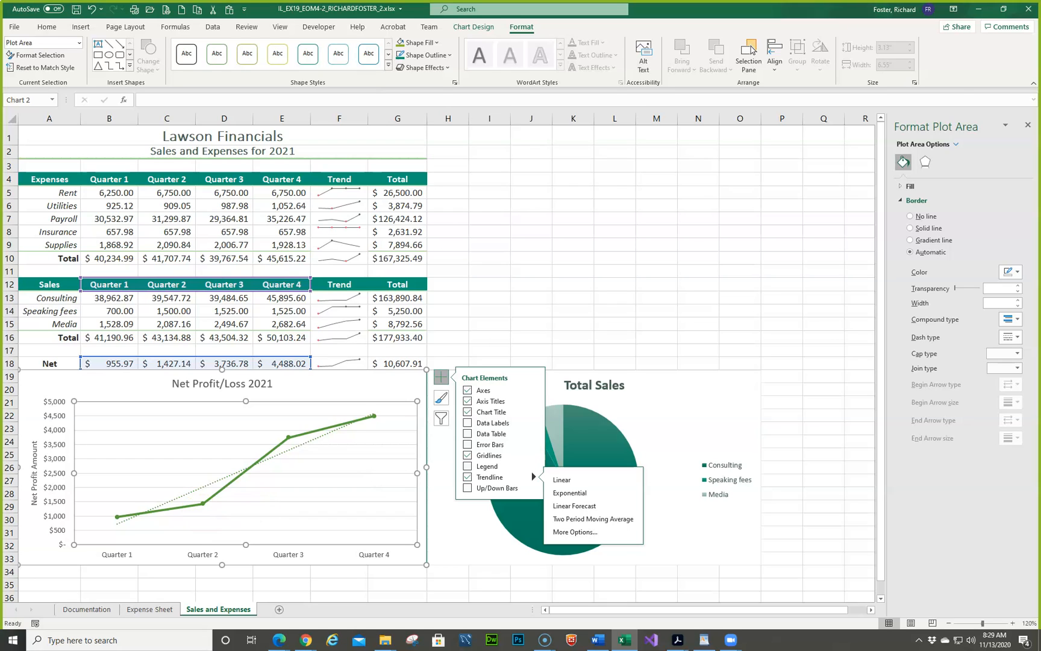
pyautogui.press('Escape')
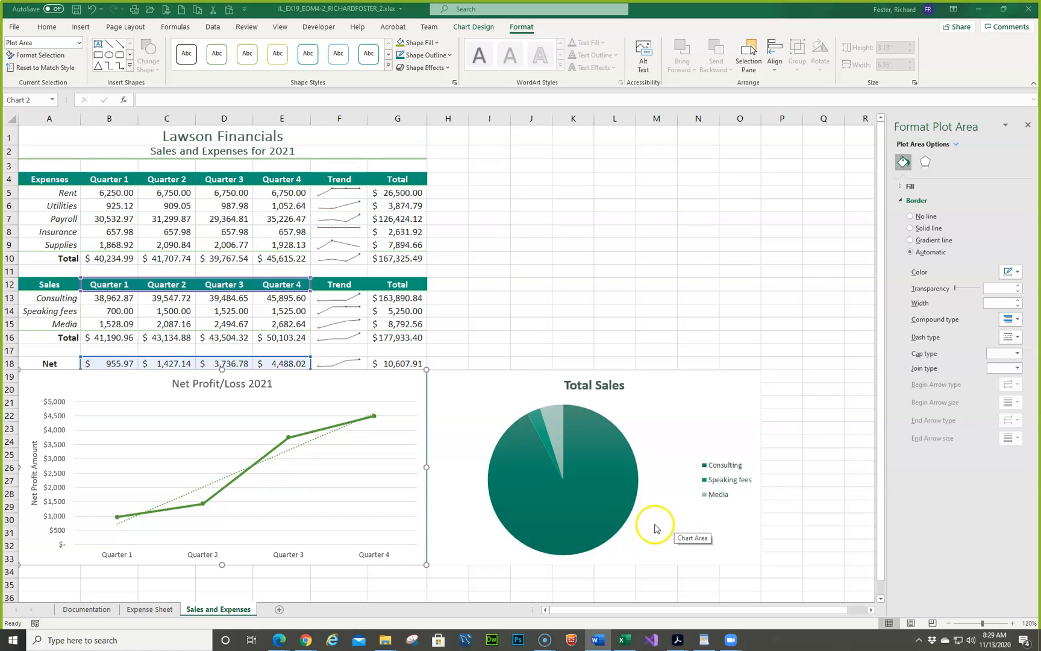
pyautogui.click(655, 403)
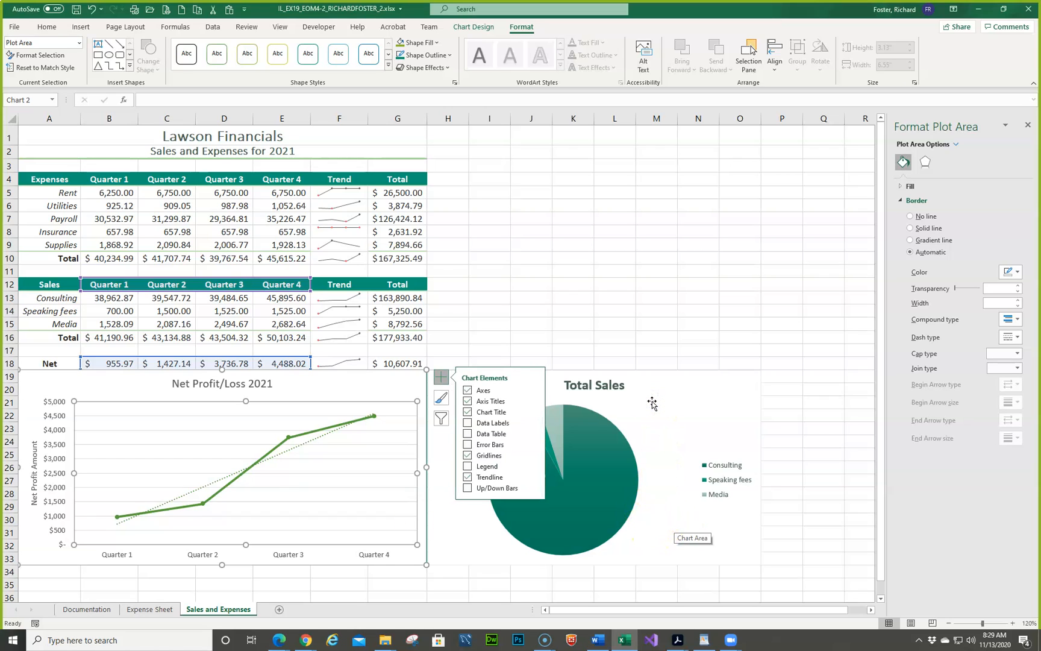
pyautogui.click(503, 428)
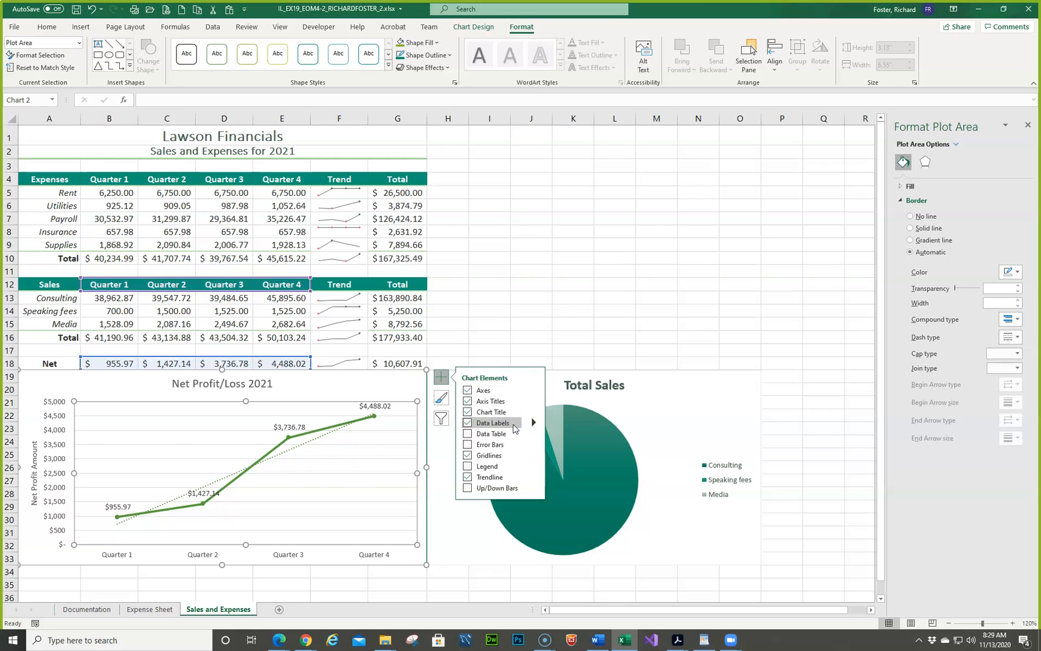
pyautogui.click(469, 424)
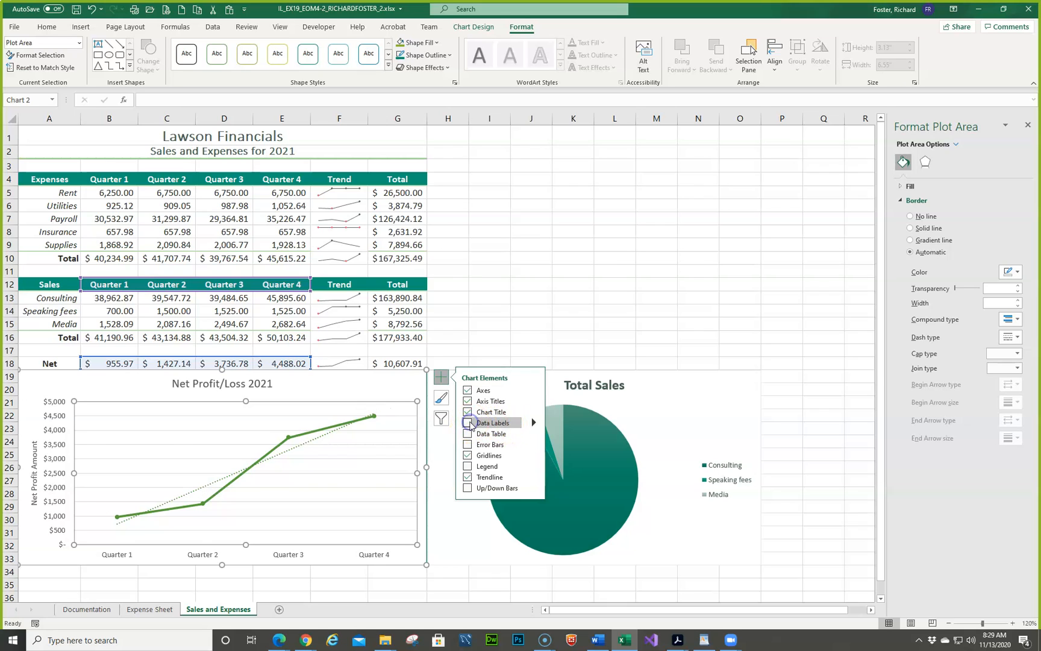
# - Add data labels to the Total Sales pie chart using the Best Fit position
pyautogui.click(723, 392)
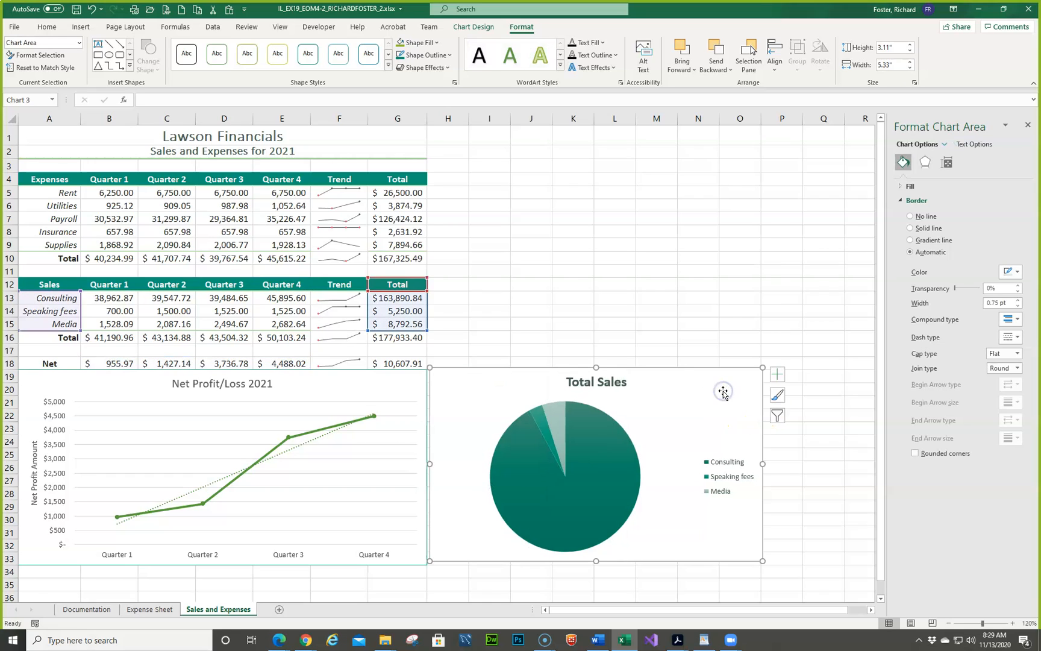
pyautogui.click(776, 375)
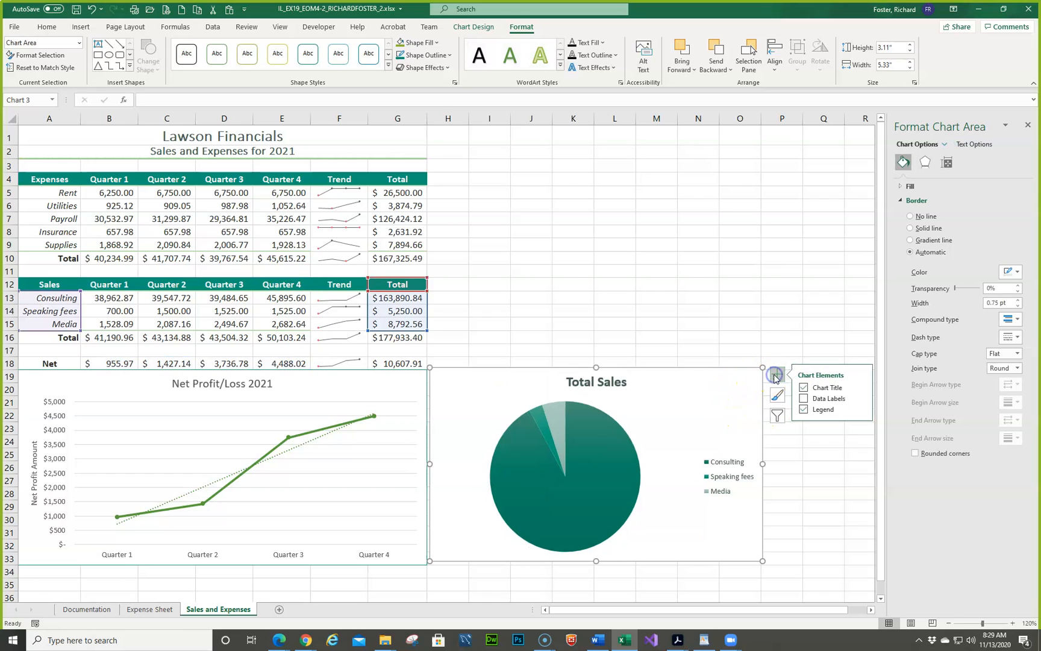
pyautogui.click(851, 403)
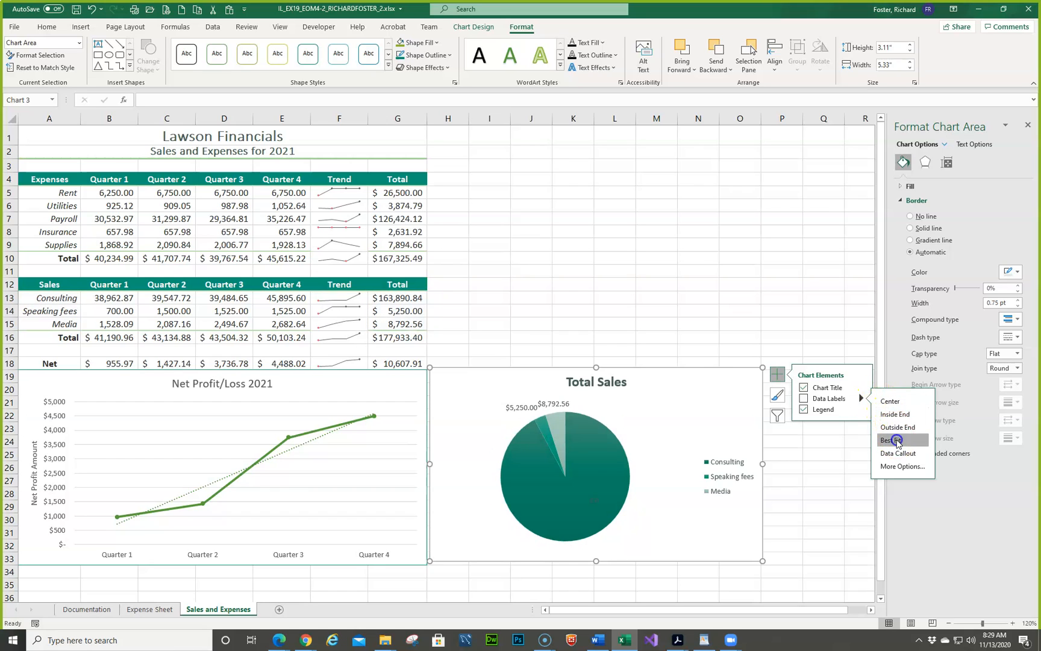
pyautogui.click(897, 441)
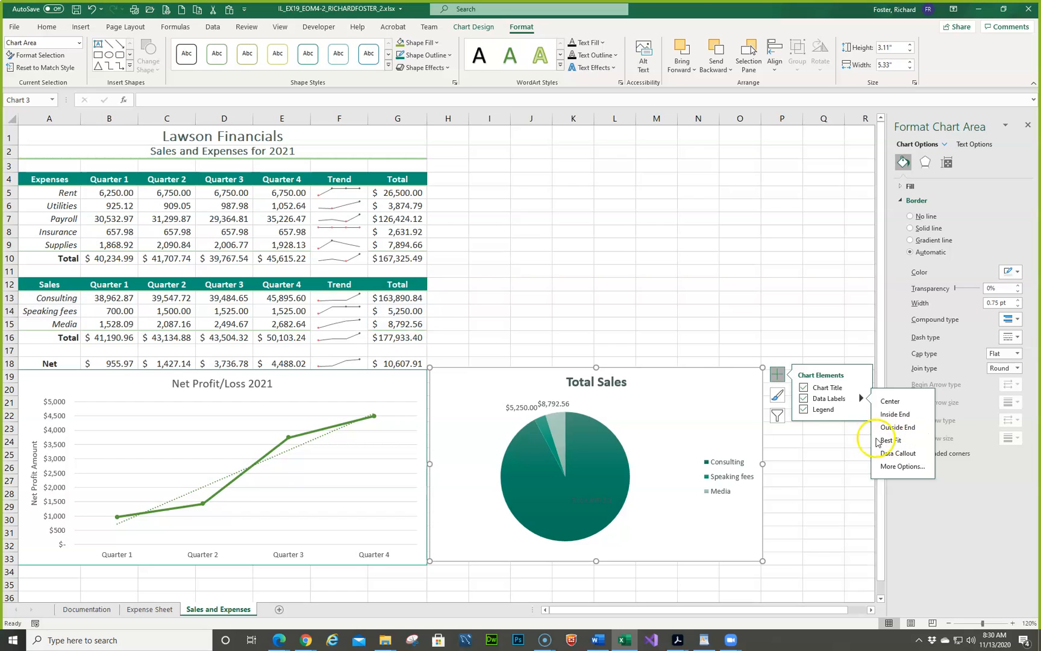
# - Make the pie chart's data labels show only percentages, with values and leader lines turned off
pyautogui.rightClick(560, 405)
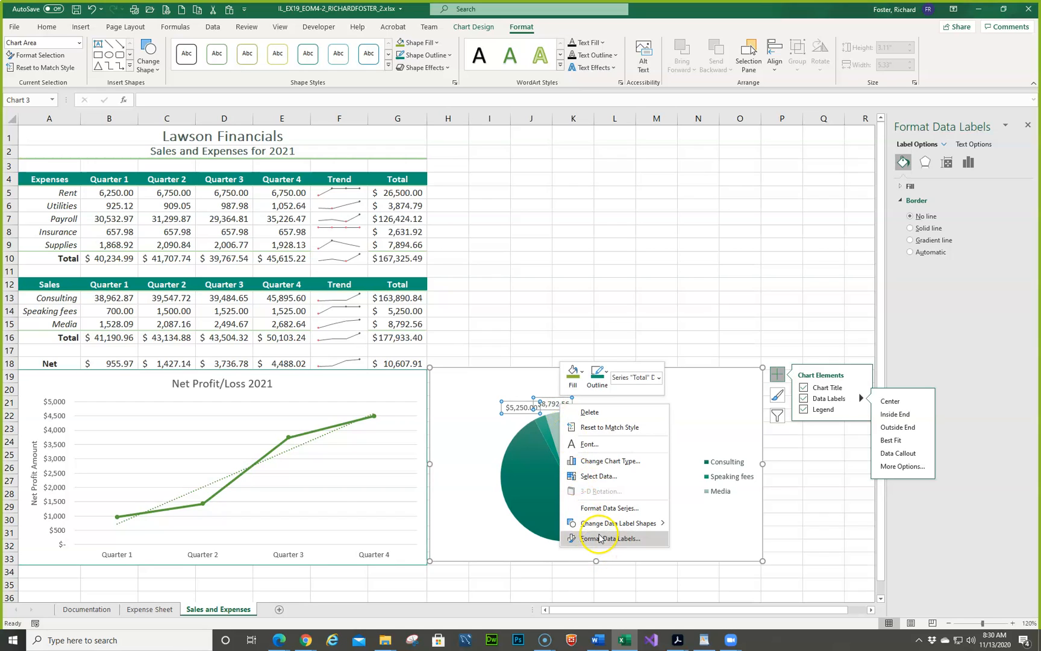
pyautogui.click(600, 538)
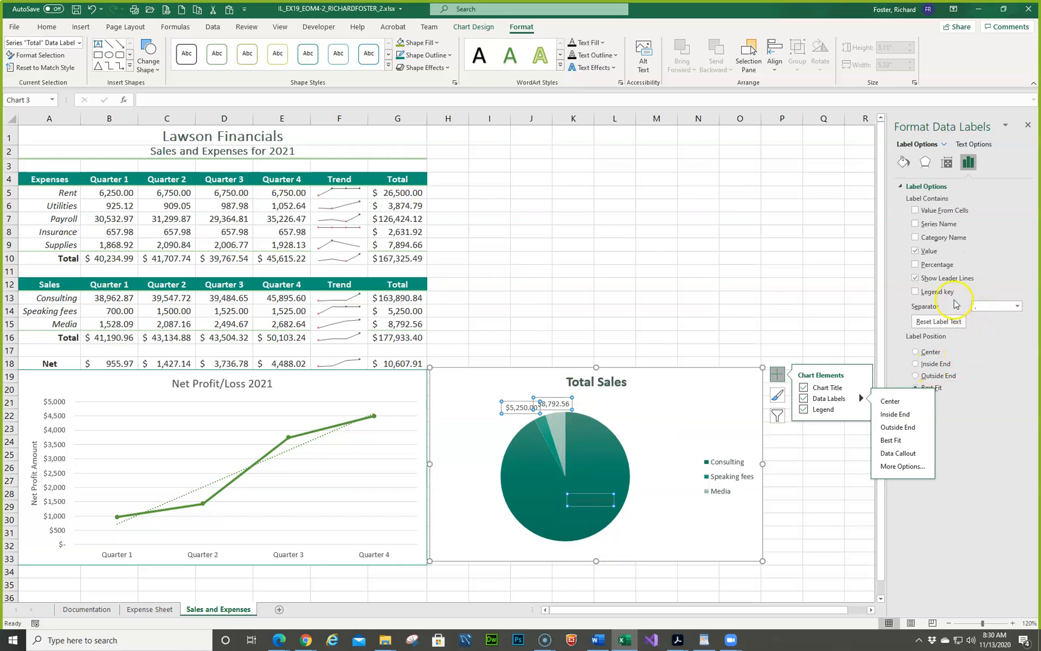
pyautogui.click(916, 265)
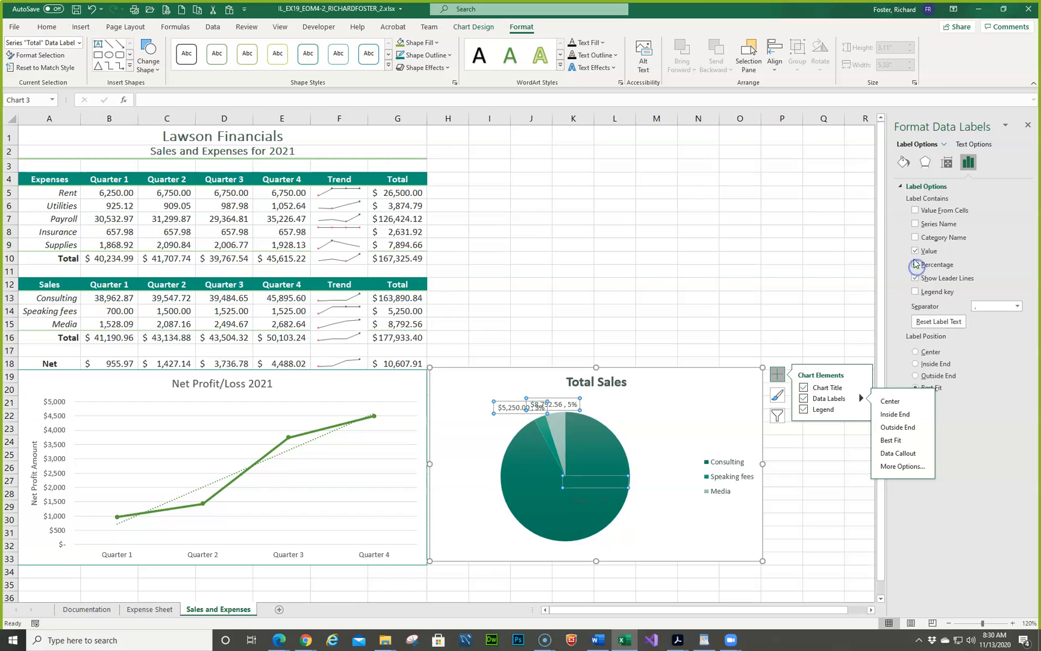
pyautogui.click(916, 250)
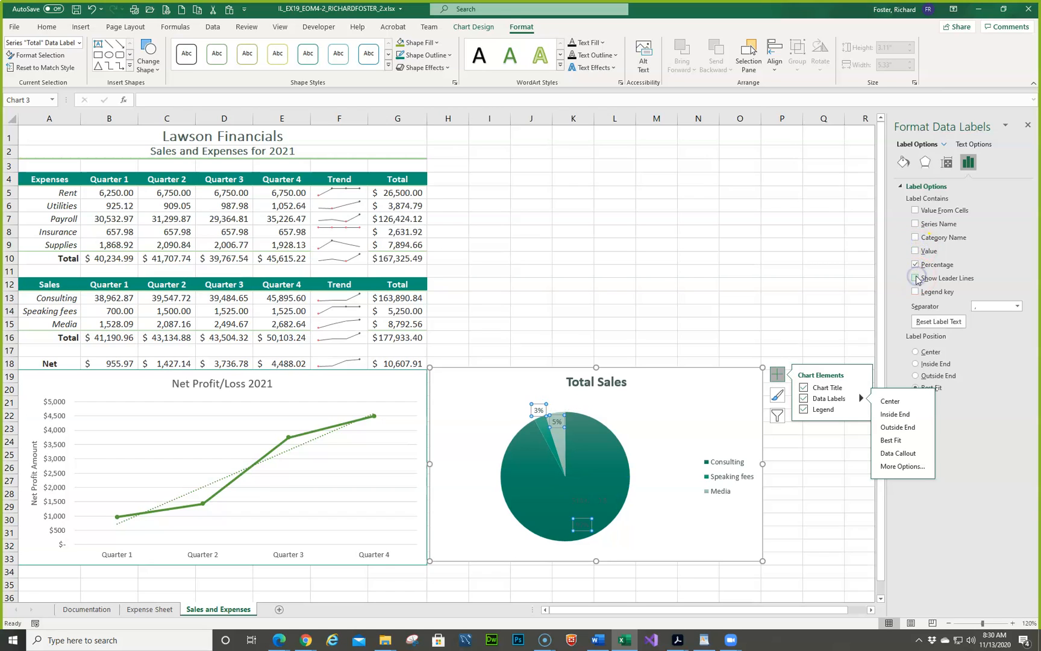
pyautogui.click(916, 278)
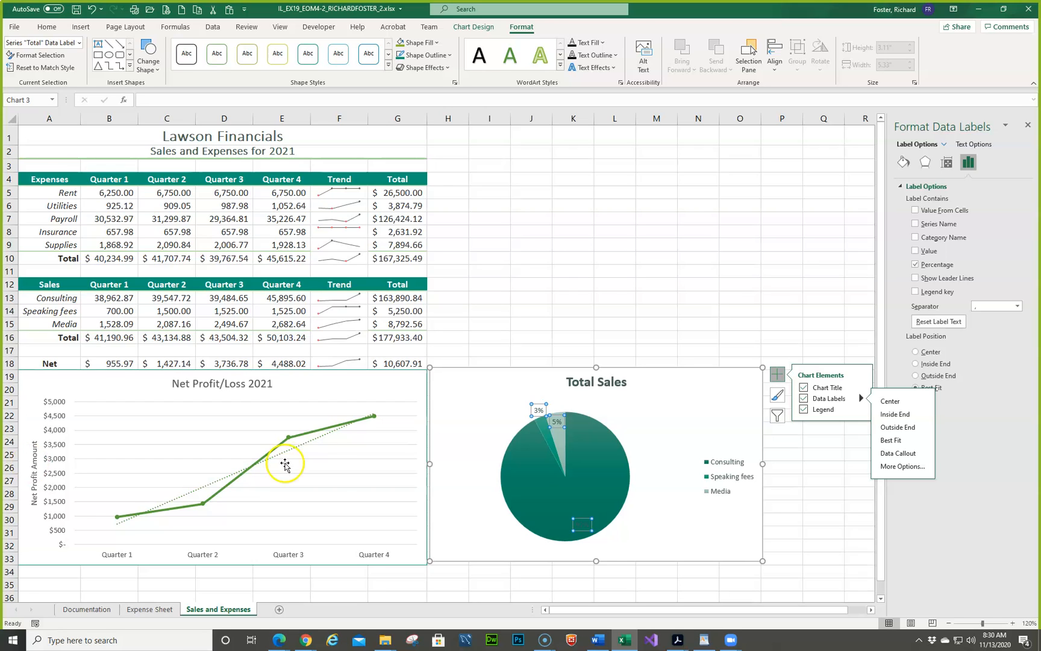
# - Set the font color of the Media slice's percentage label to white
pyautogui.click(465, 503)
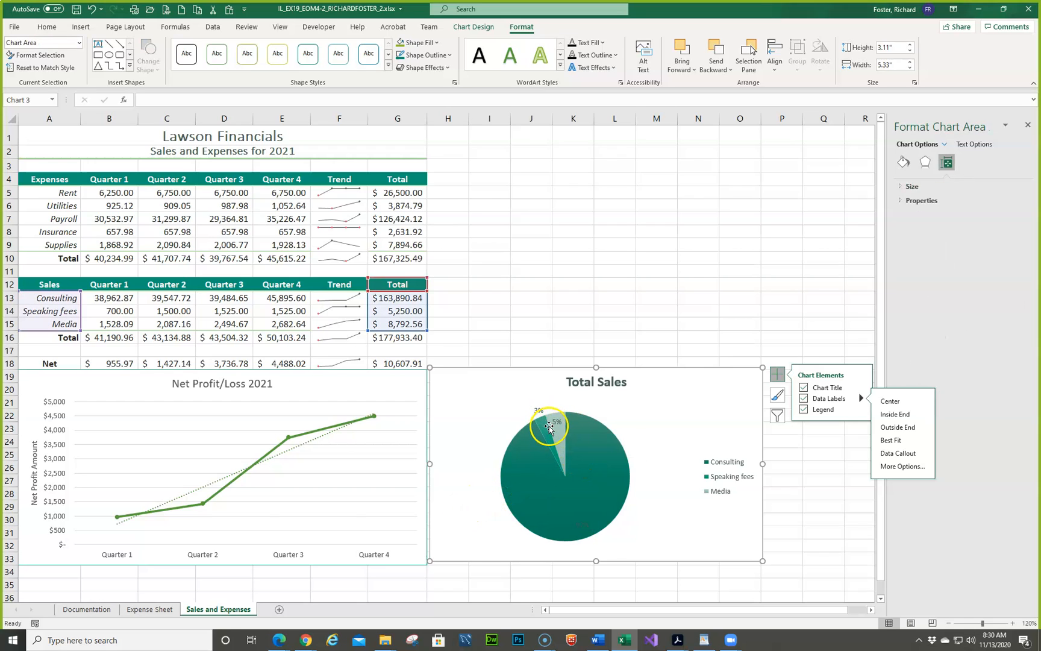
pyautogui.click(553, 425)
pyautogui.click(557, 426)
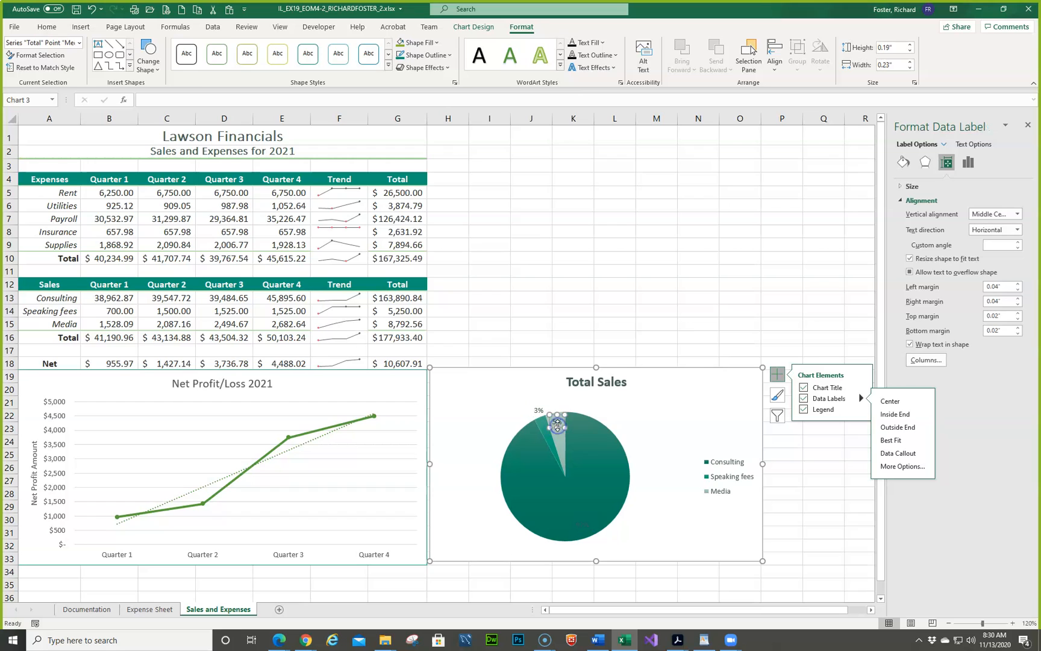
pyautogui.rightClick(556, 430)
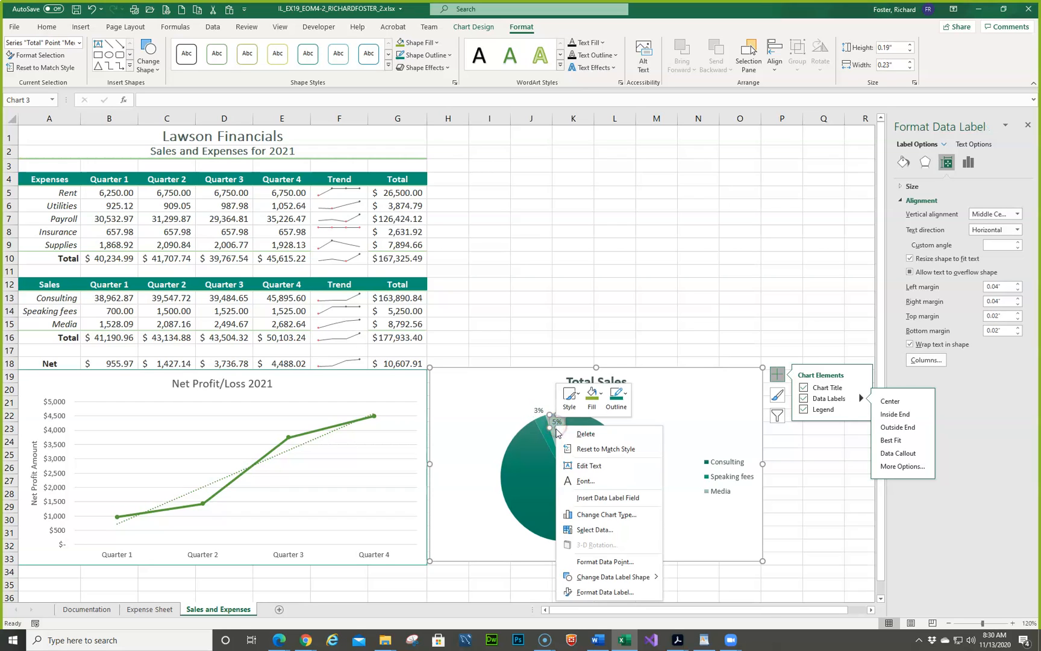
pyautogui.click(579, 481)
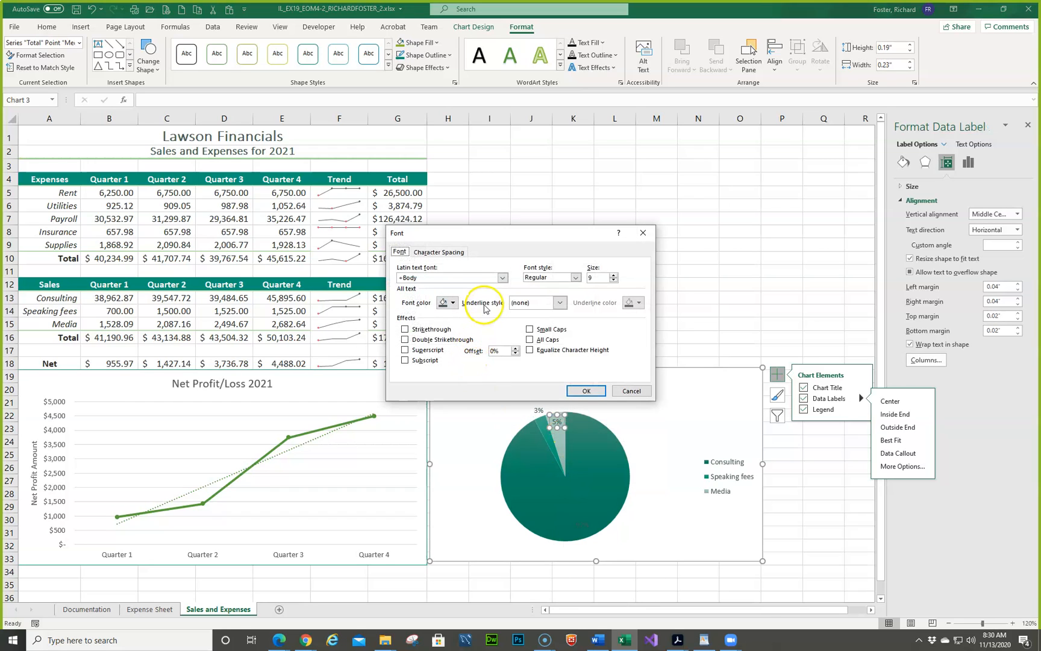
pyautogui.click(449, 303)
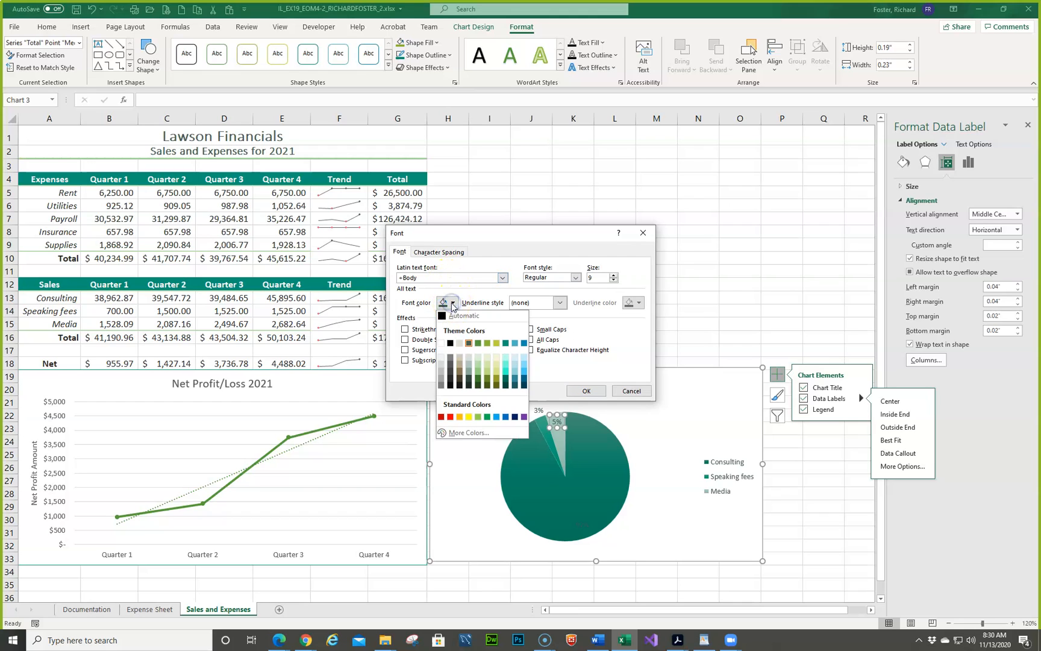
pyautogui.click(441, 344)
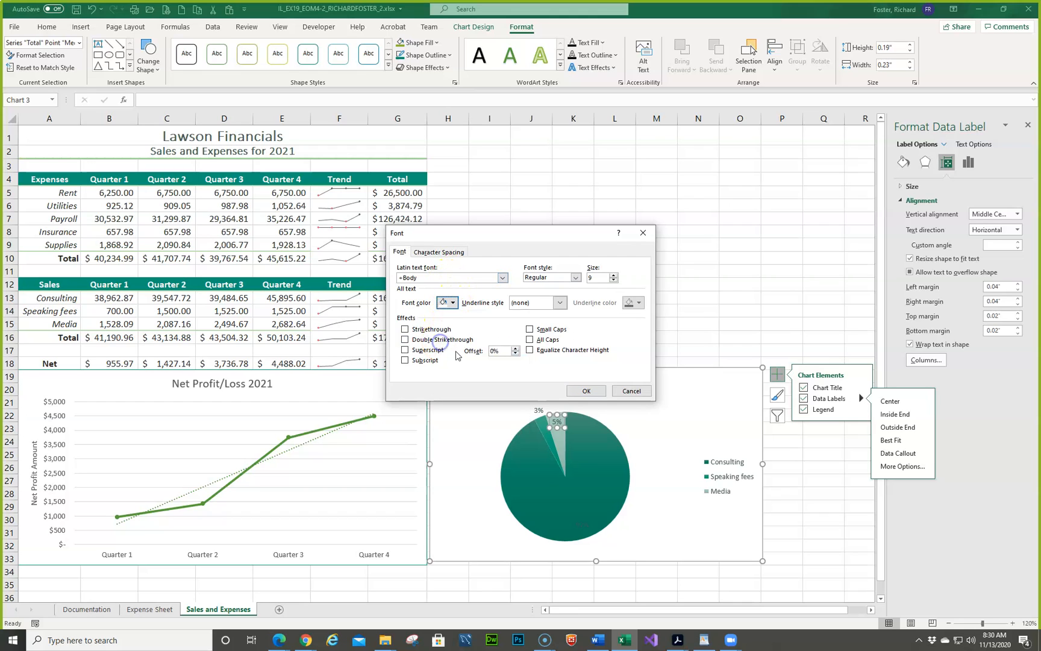
pyautogui.click(579, 392)
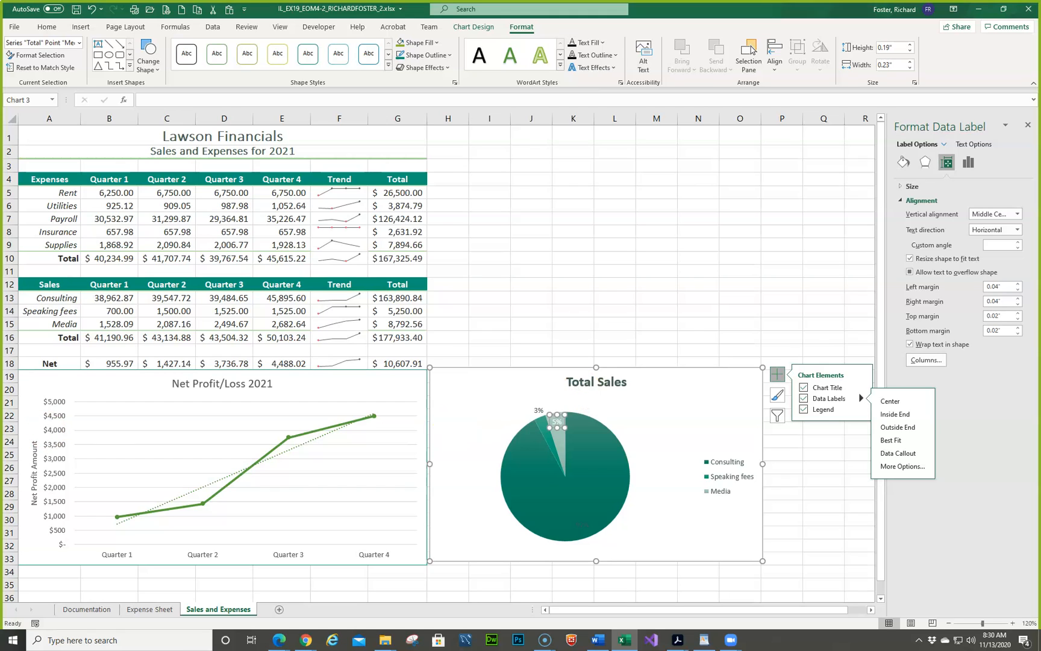
# - Apply an outline in the darkest gray shade of the white theme color to the Media slice's data label
pyautogui.hotkey('alt', 'Tab')
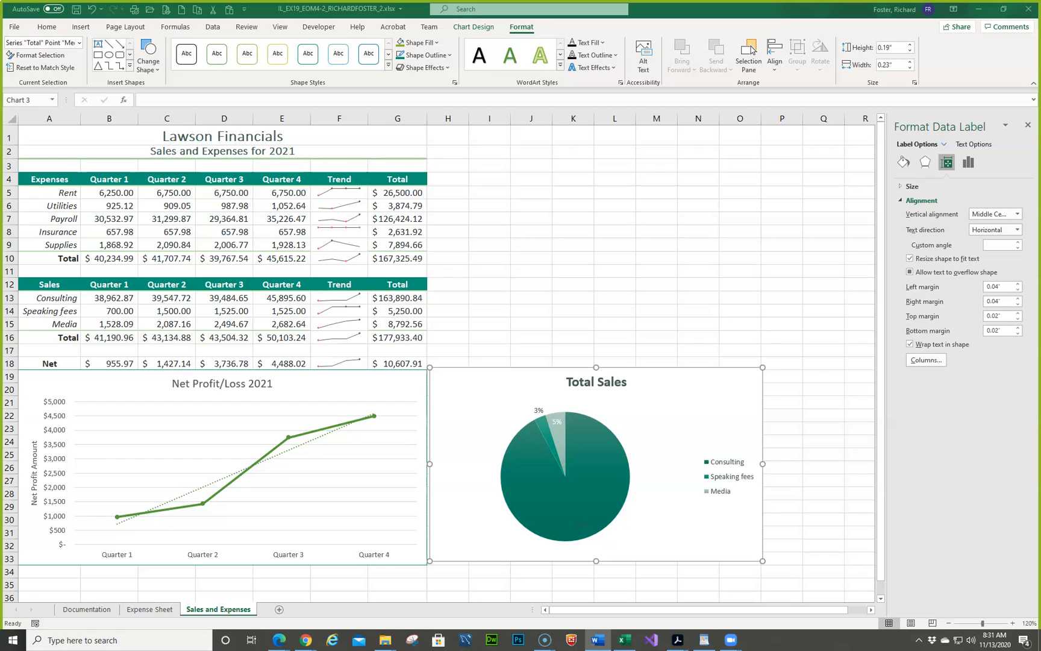
pyautogui.click(700, 421)
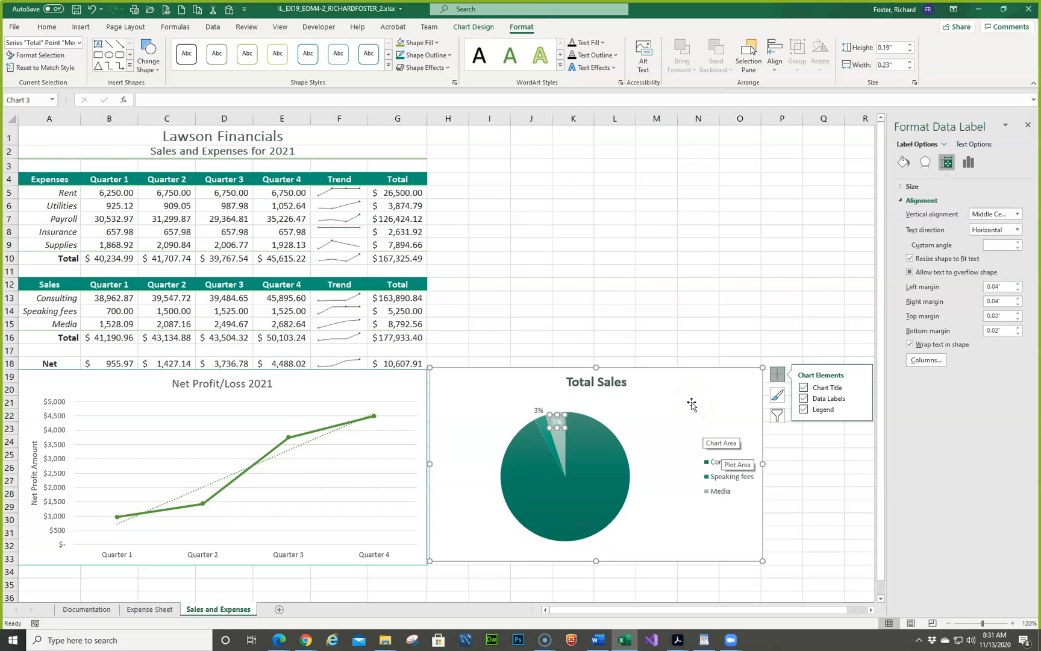
pyautogui.click(448, 67)
pyautogui.click(446, 55)
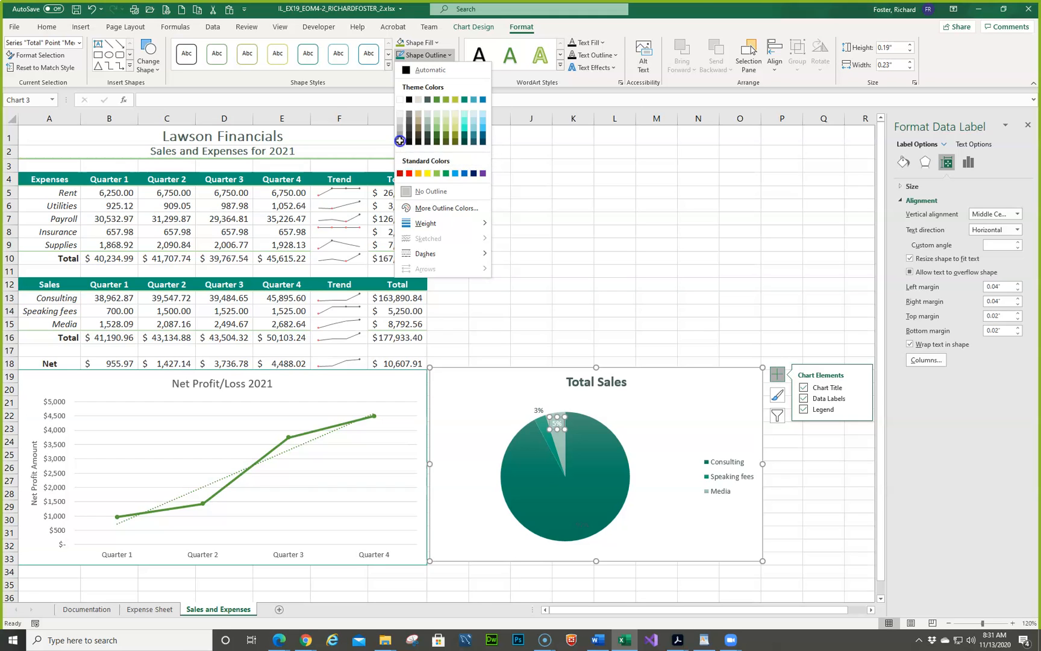
pyautogui.click(400, 143)
pyautogui.click(406, 141)
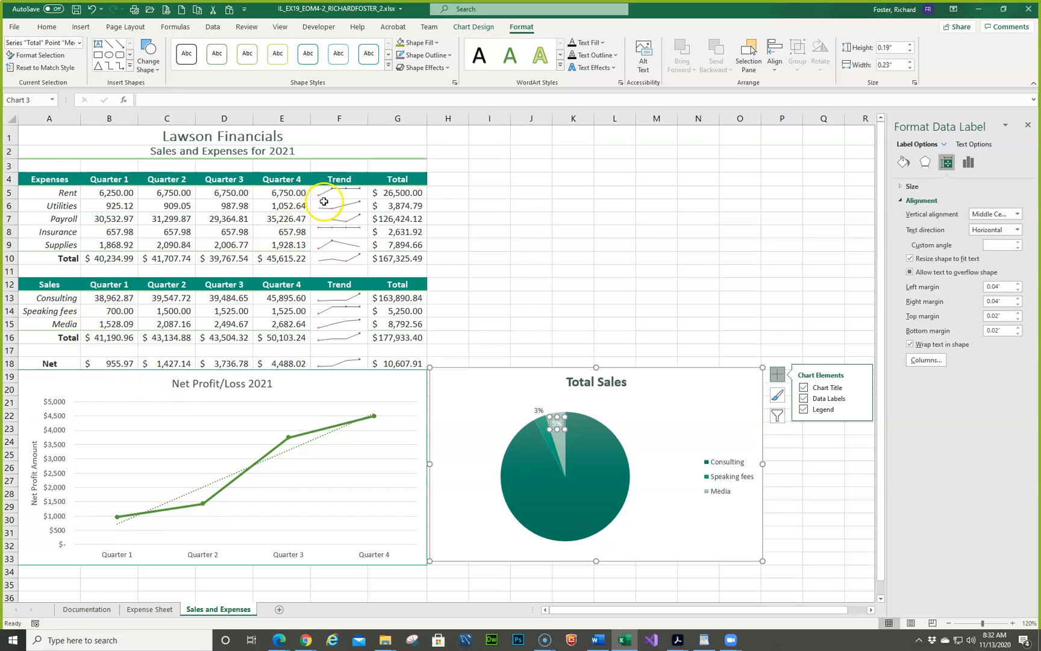
# - Set the Quarter 4 speaking fees in cell E14 to 2000 and try to turn on AutoSave
pyautogui.click(276, 311)
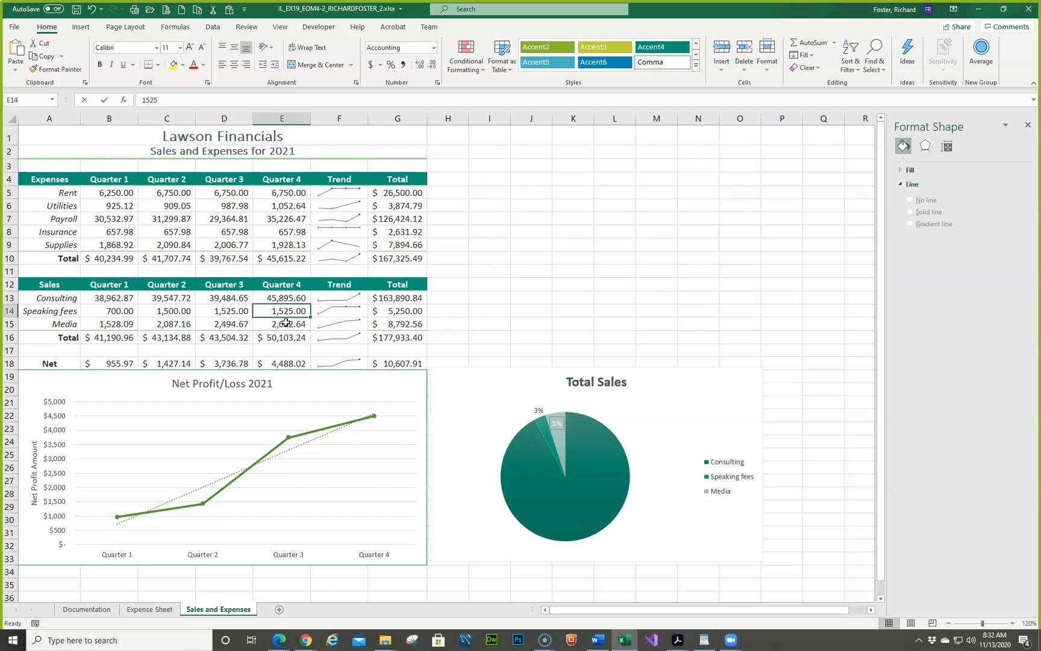
pyautogui.write('20')
pyautogui.press('Return')
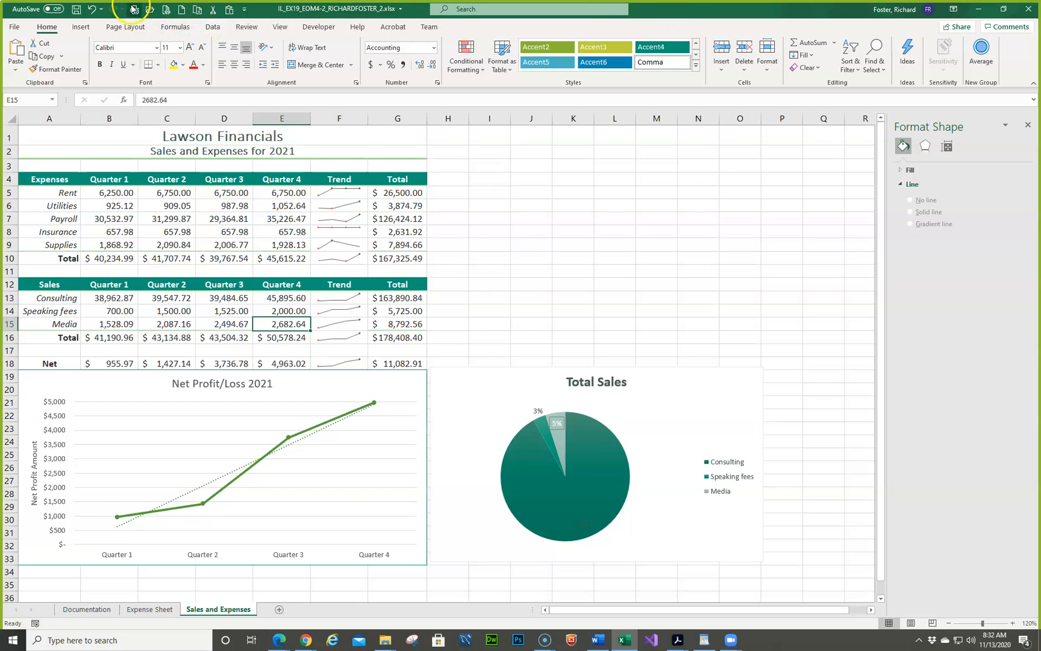
pyautogui.click(57, 8)
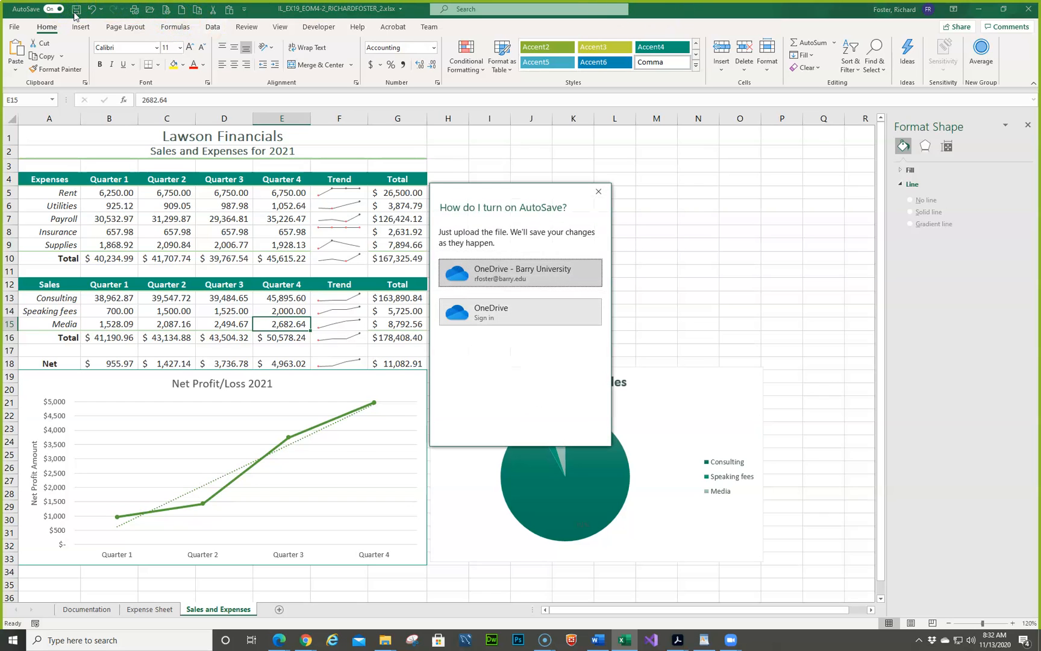
# - Dismiss the AutoSave upload prompt and save the workbook
pyautogui.click(600, 191)
pyautogui.click(75, 10)
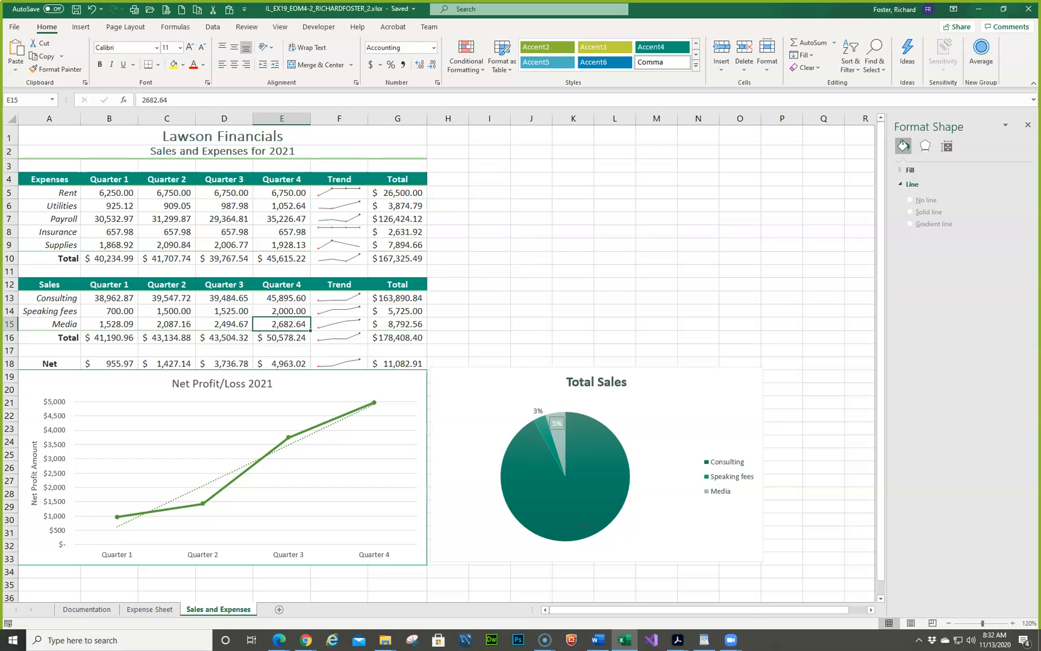
# - Compare the workbook with the Sales and Expenses and Expense Chart final figures in the Word instructions document, and move the document aside
pyautogui.moveTo(1, 101); pyautogui.dragTo(519, 107)
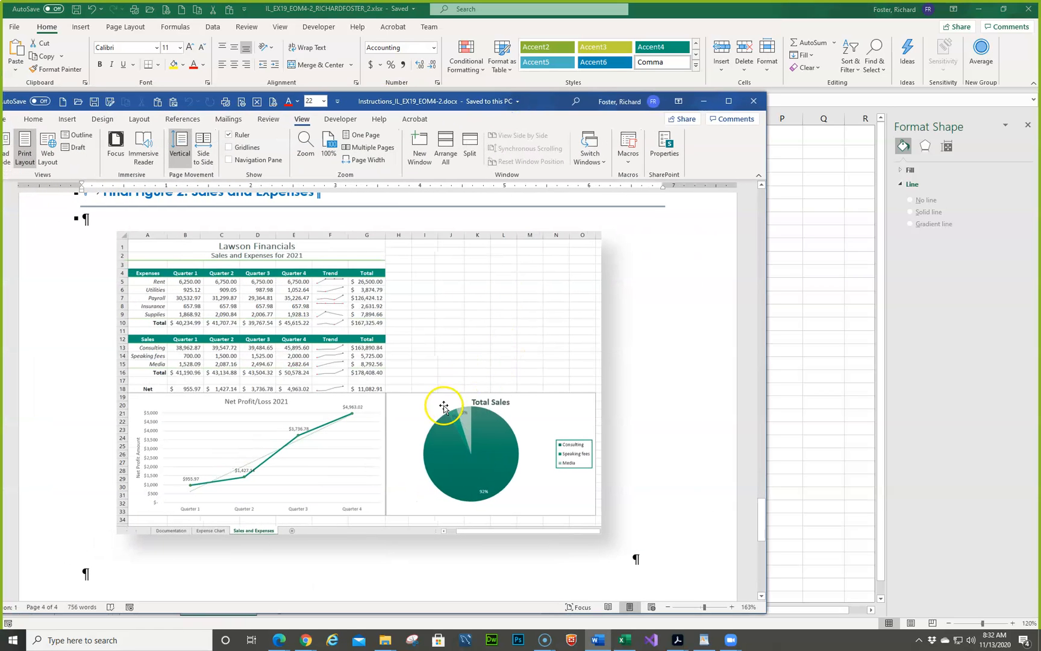
pyautogui.scroll(10, 458, 411)
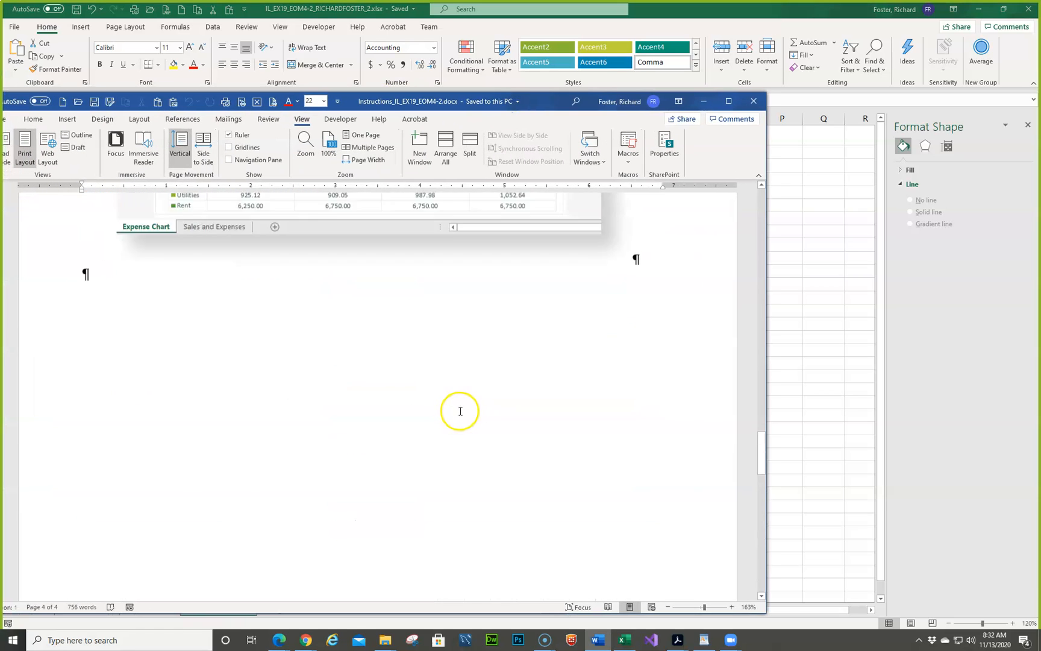
pyautogui.scroll(6, 460, 411)
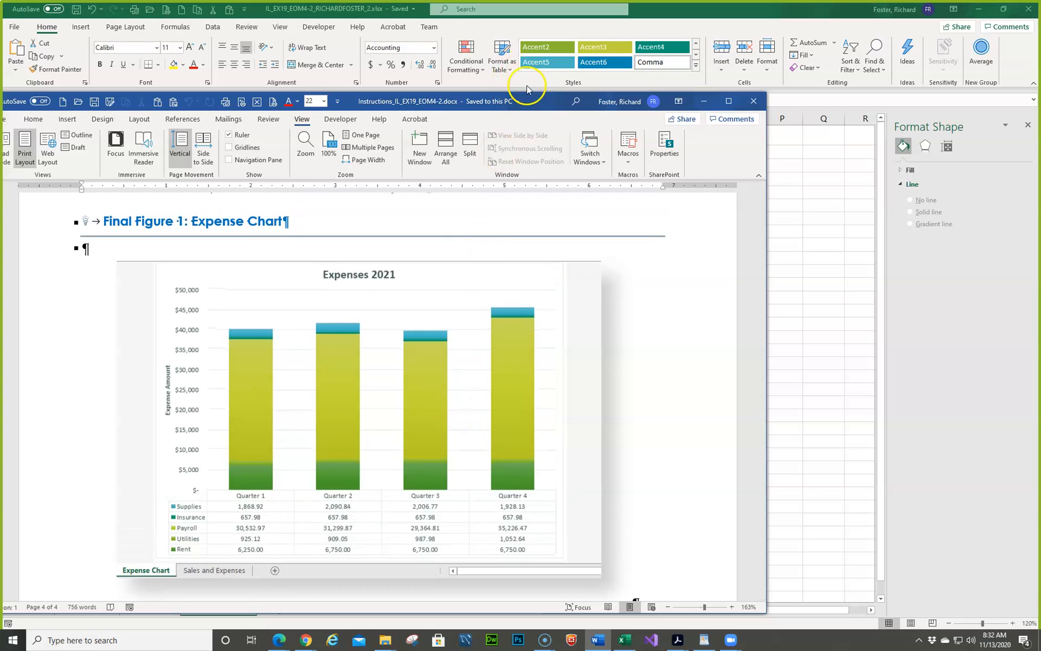
pyautogui.moveTo(529, 101); pyautogui.dragTo(0, 234)
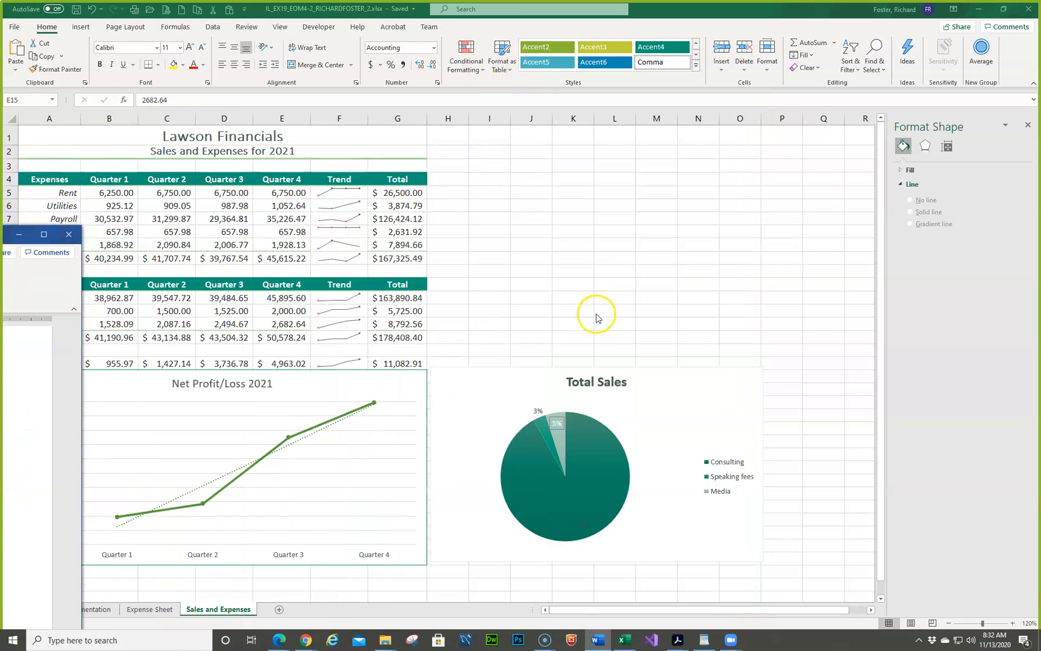
# - On the Expense Sheet chart, remove the Supplies series' data labels by turning off their legend key and value
pyautogui.click(162, 610)
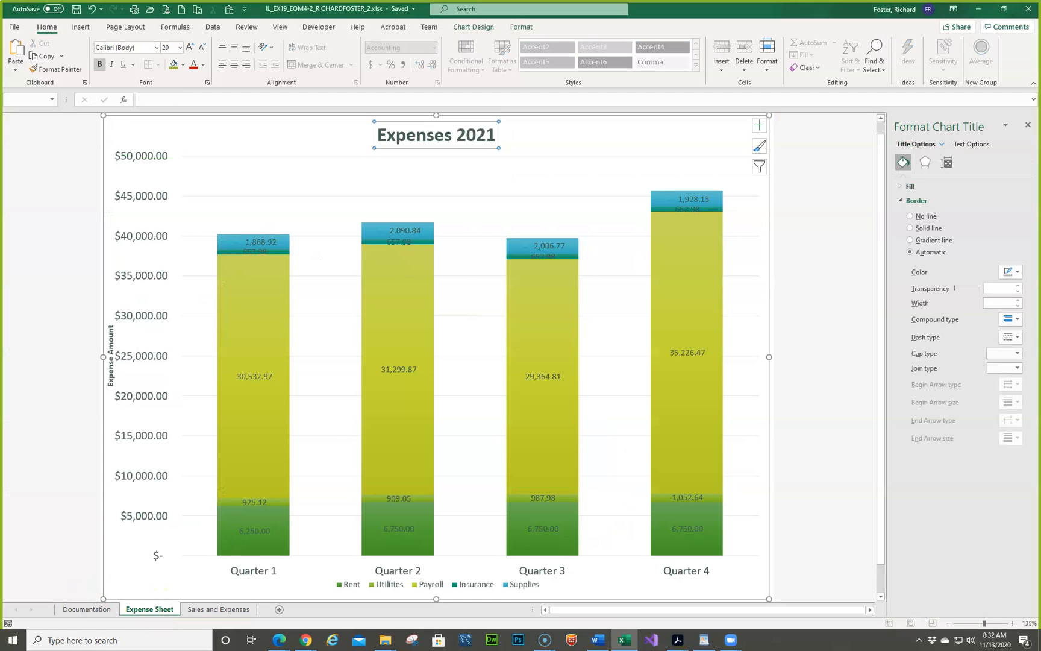
pyautogui.click(261, 243)
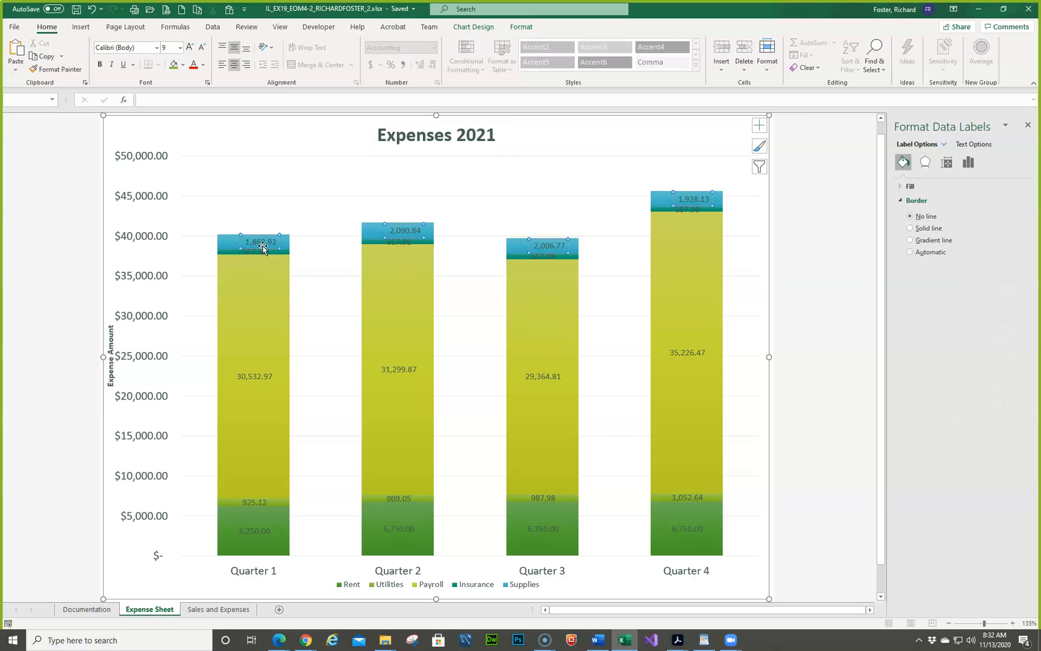
pyautogui.rightClick(263, 246)
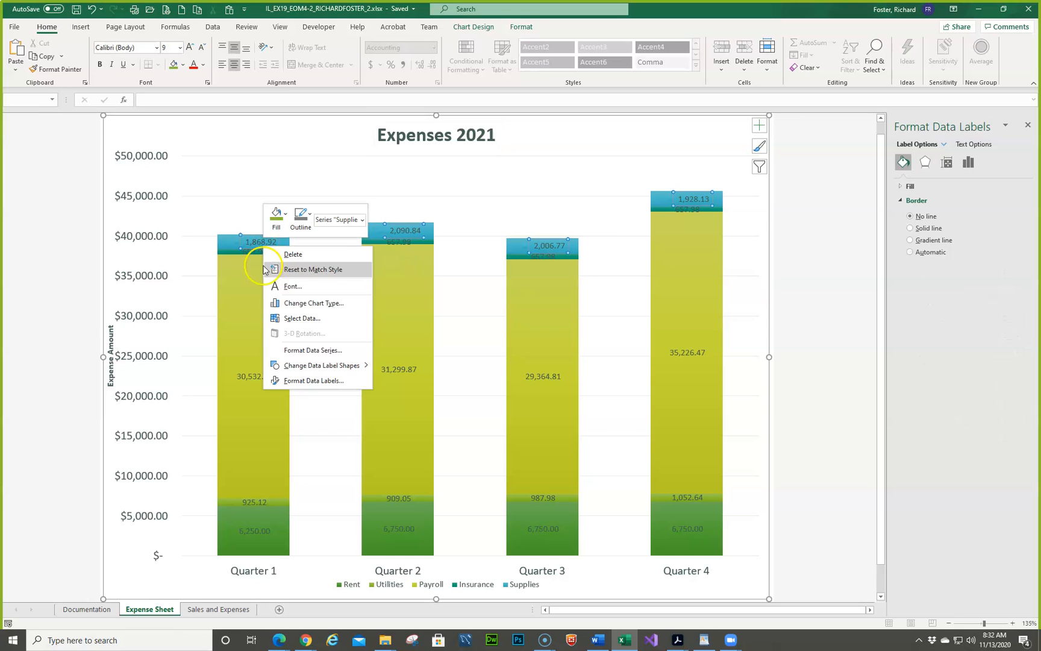
pyautogui.click(290, 378)
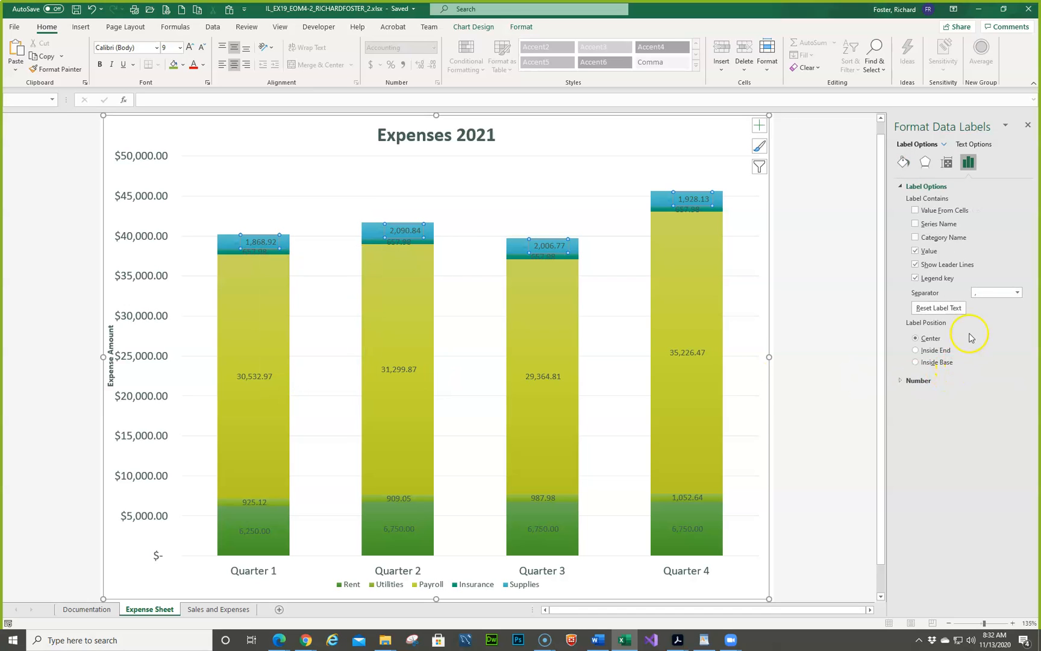
pyautogui.click(916, 278)
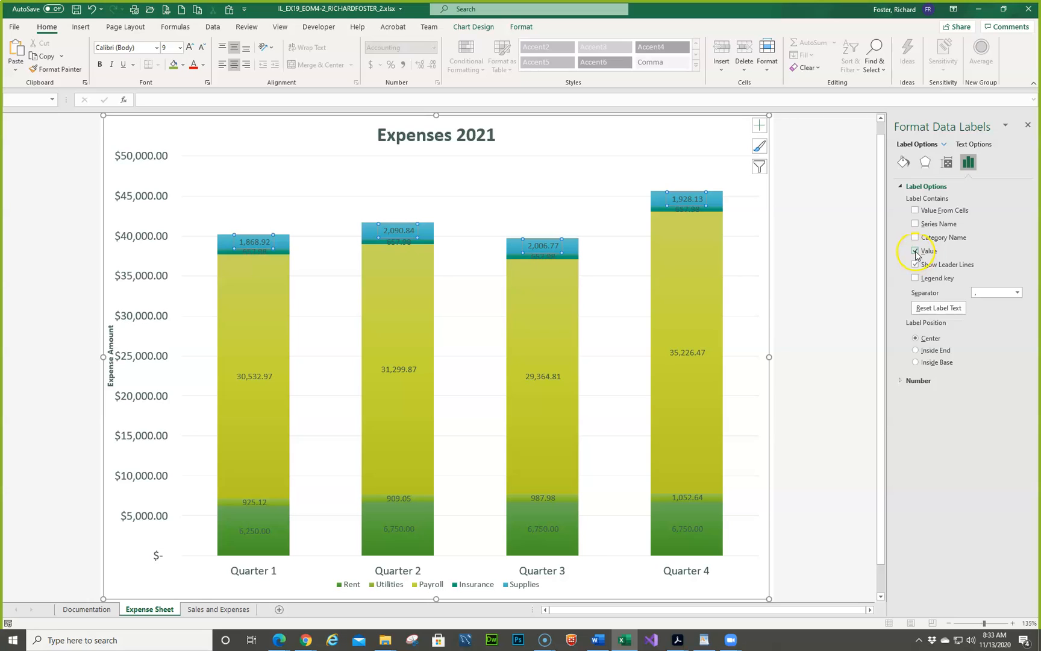
pyautogui.click(916, 252)
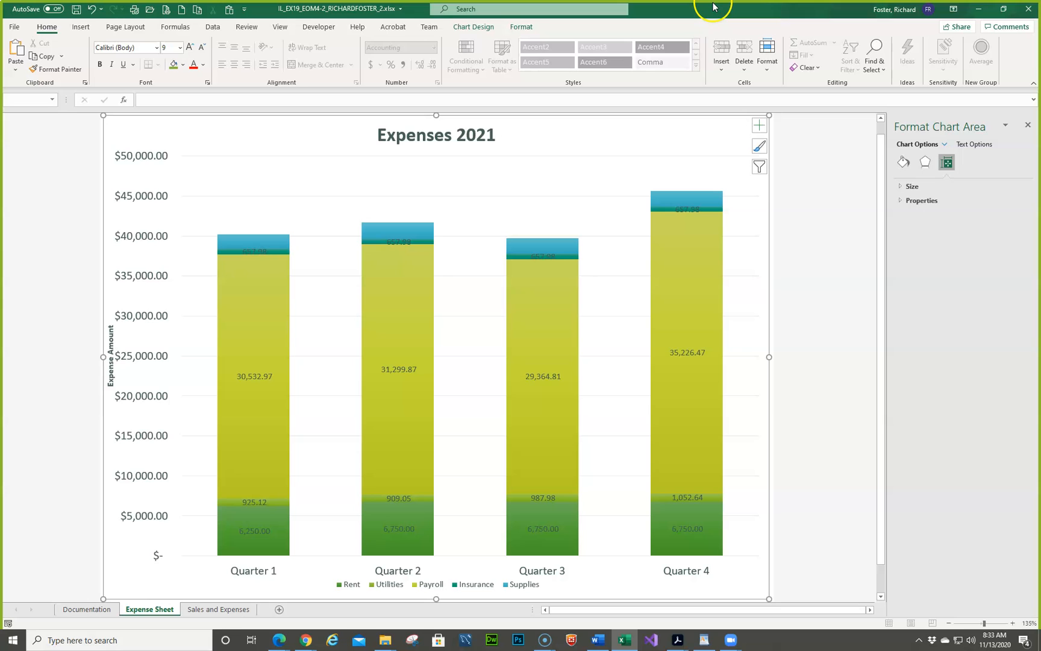
# - Move the workbook window aside to reach the MindTap page for Excel Module 4 SAM End of Module Project 2 in the browser
pyautogui.moveTo(714, 8); pyautogui.dragTo(1, 142)
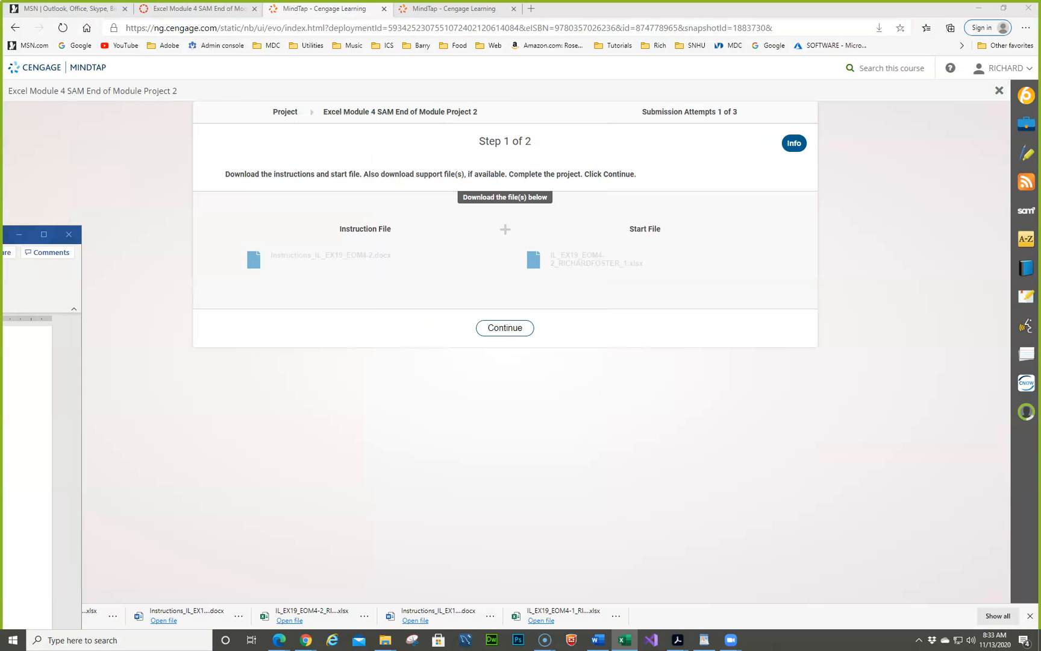